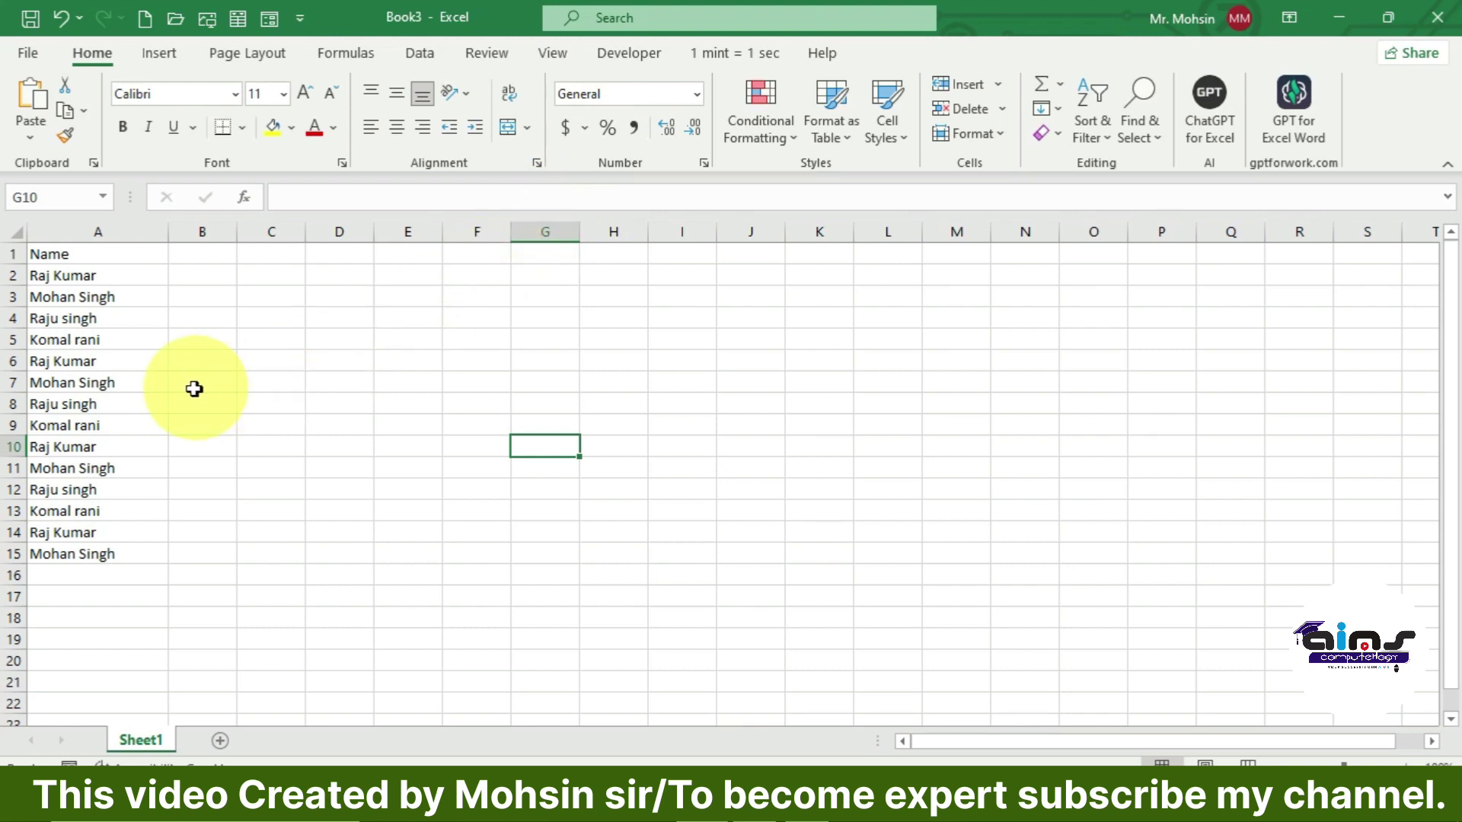
Step: After briefly selecting column A's names, protect Sheet1 with a password entered and confirmed
{"action": "left_click_drag", "start_coordinate": [97, 253], "coordinate": [90, 553]}
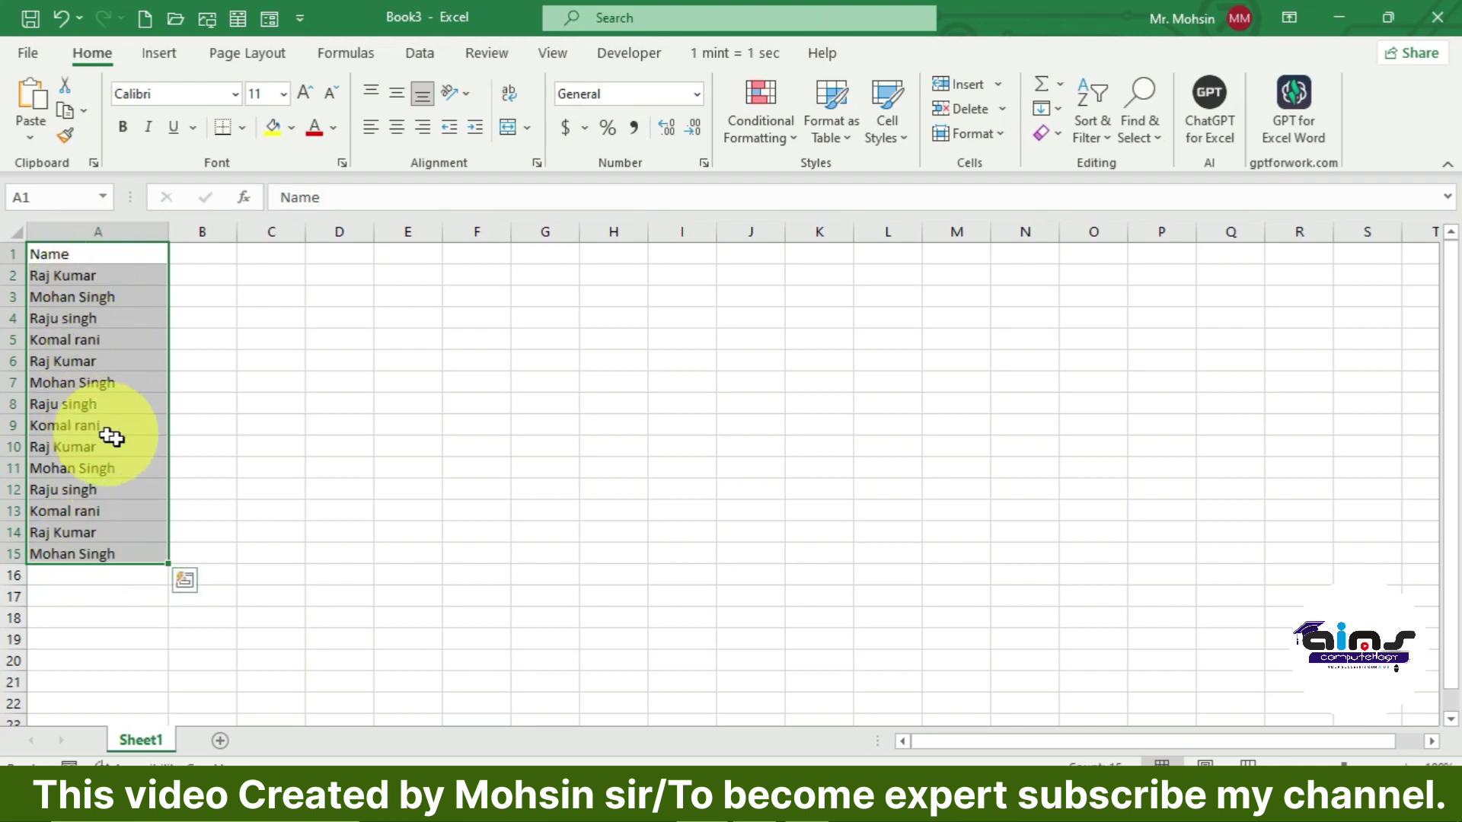
{"action": "left_click", "coordinate": [284, 486]}
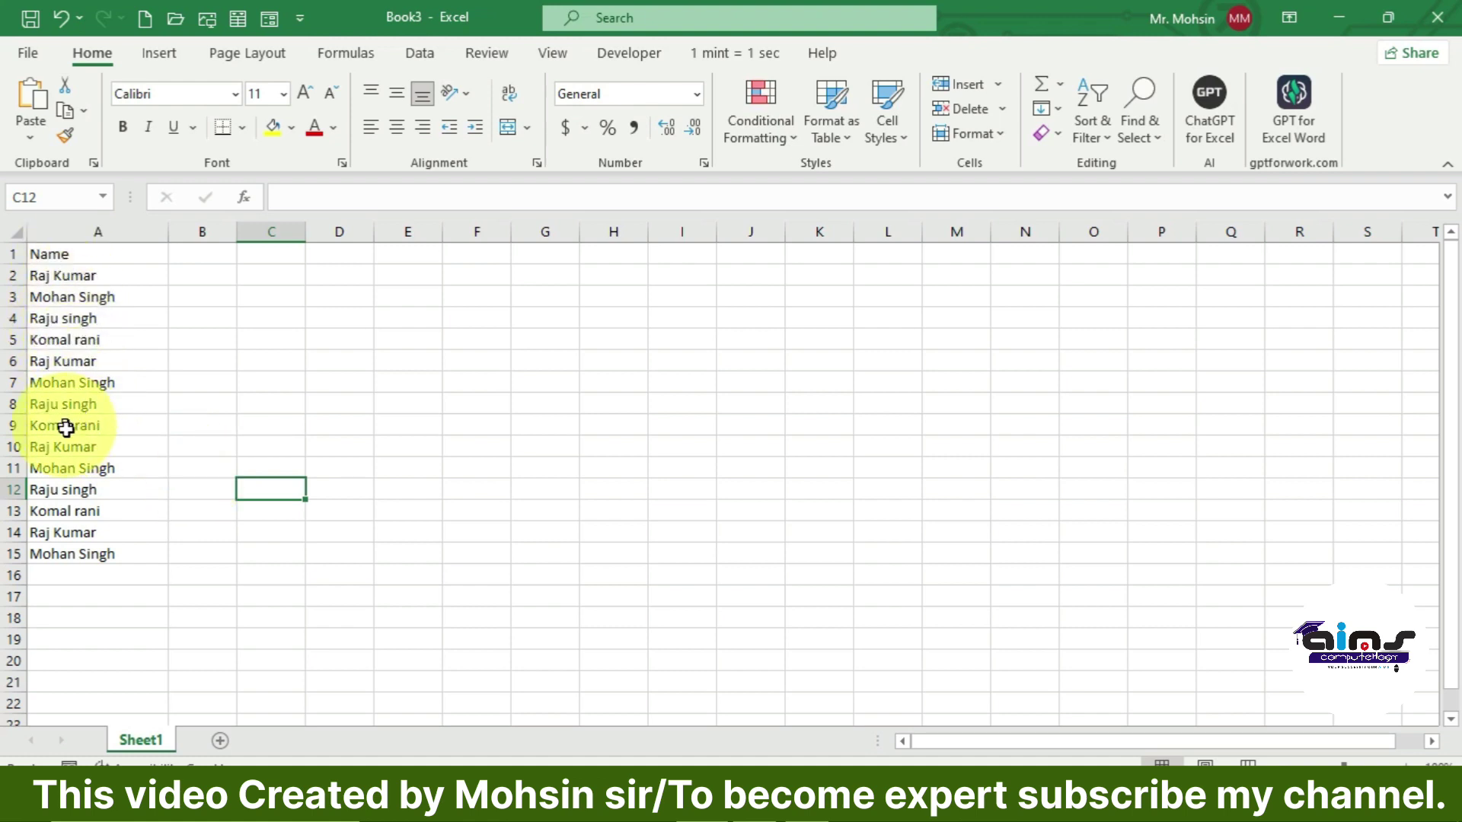
{"action": "right_click", "coordinate": [122, 745]}
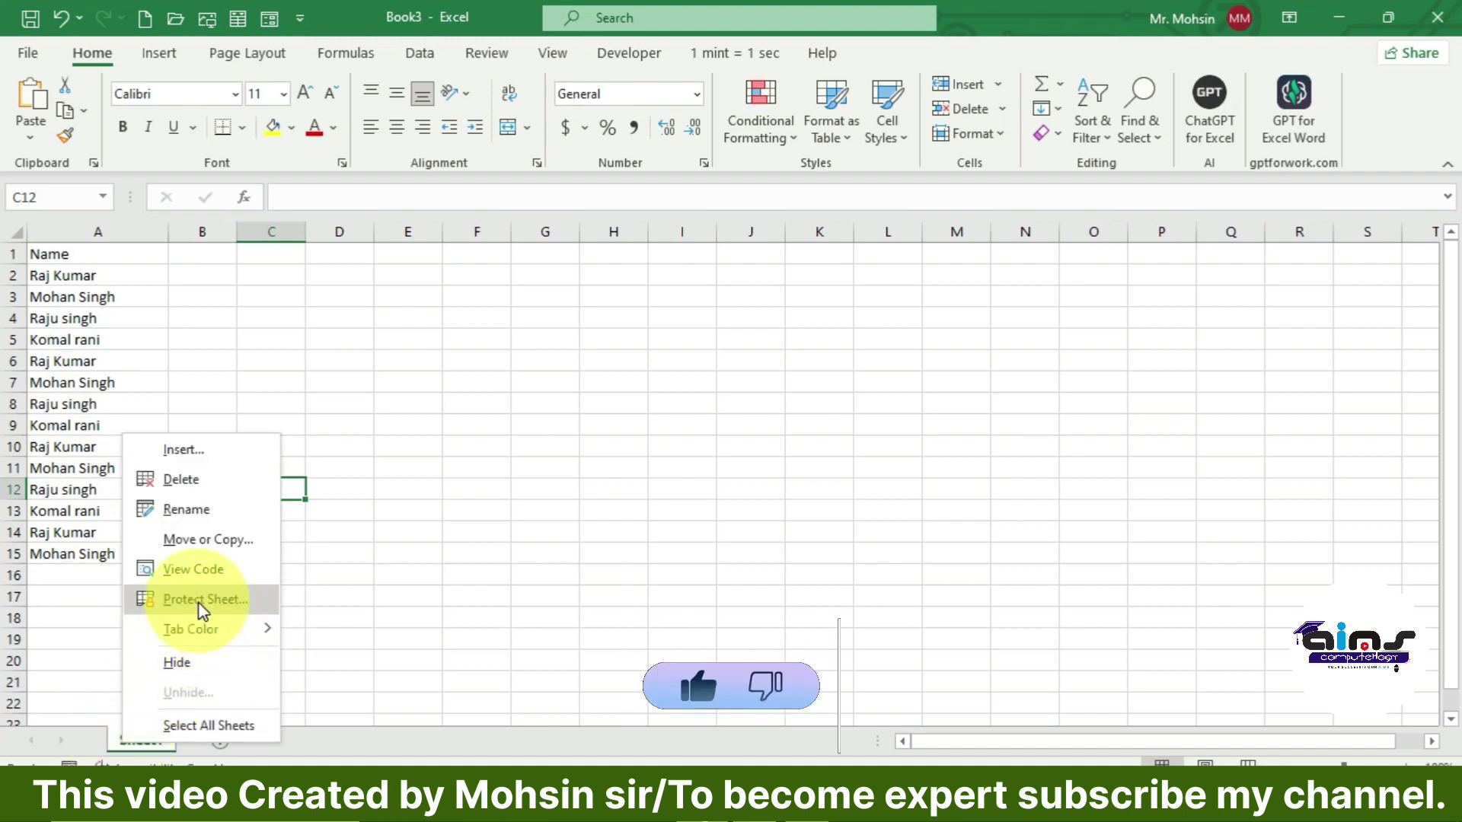
{"action": "left_click", "coordinate": [199, 602]}
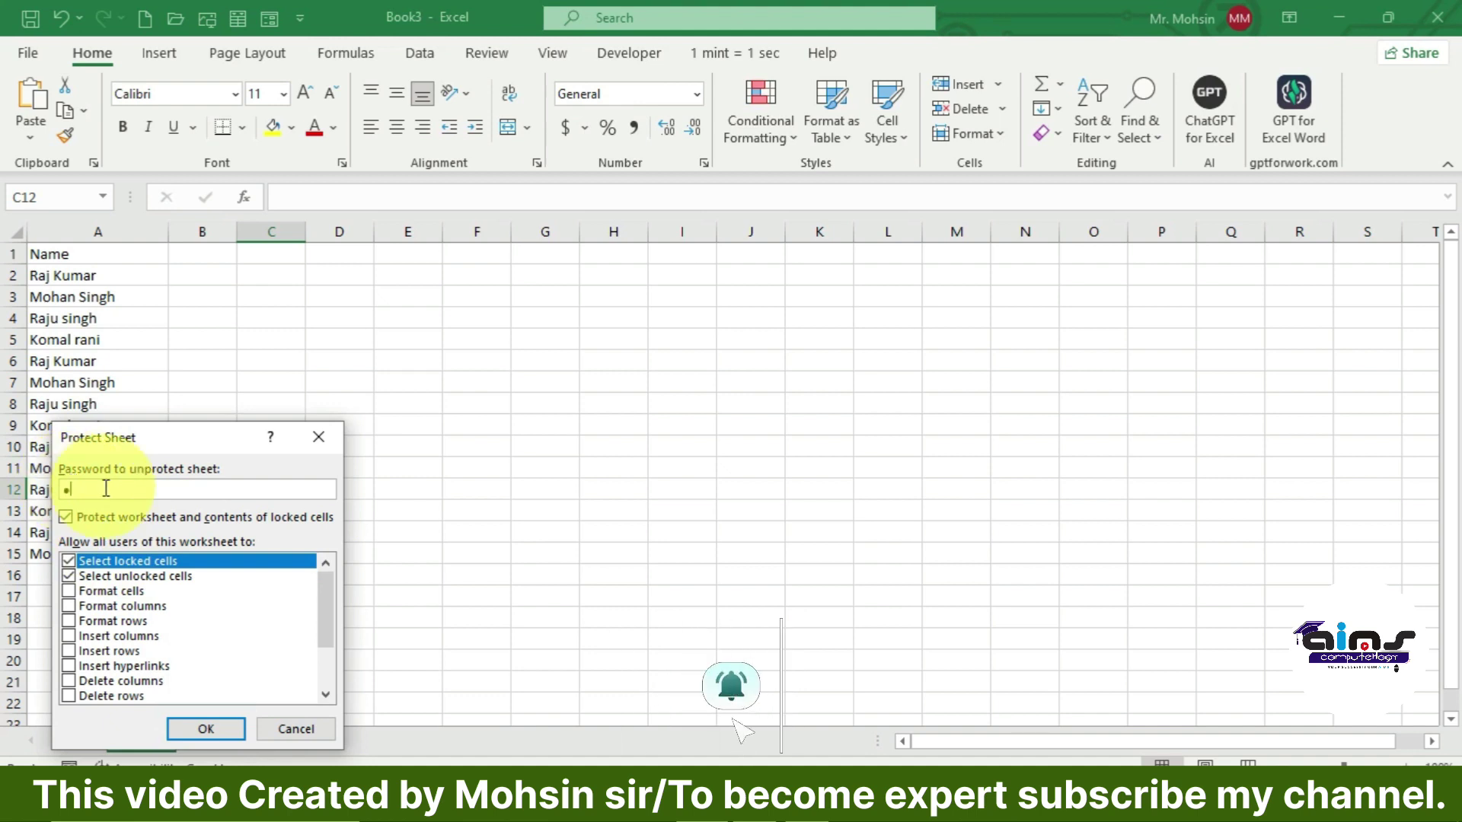
{"action": "type", "text": "2"}
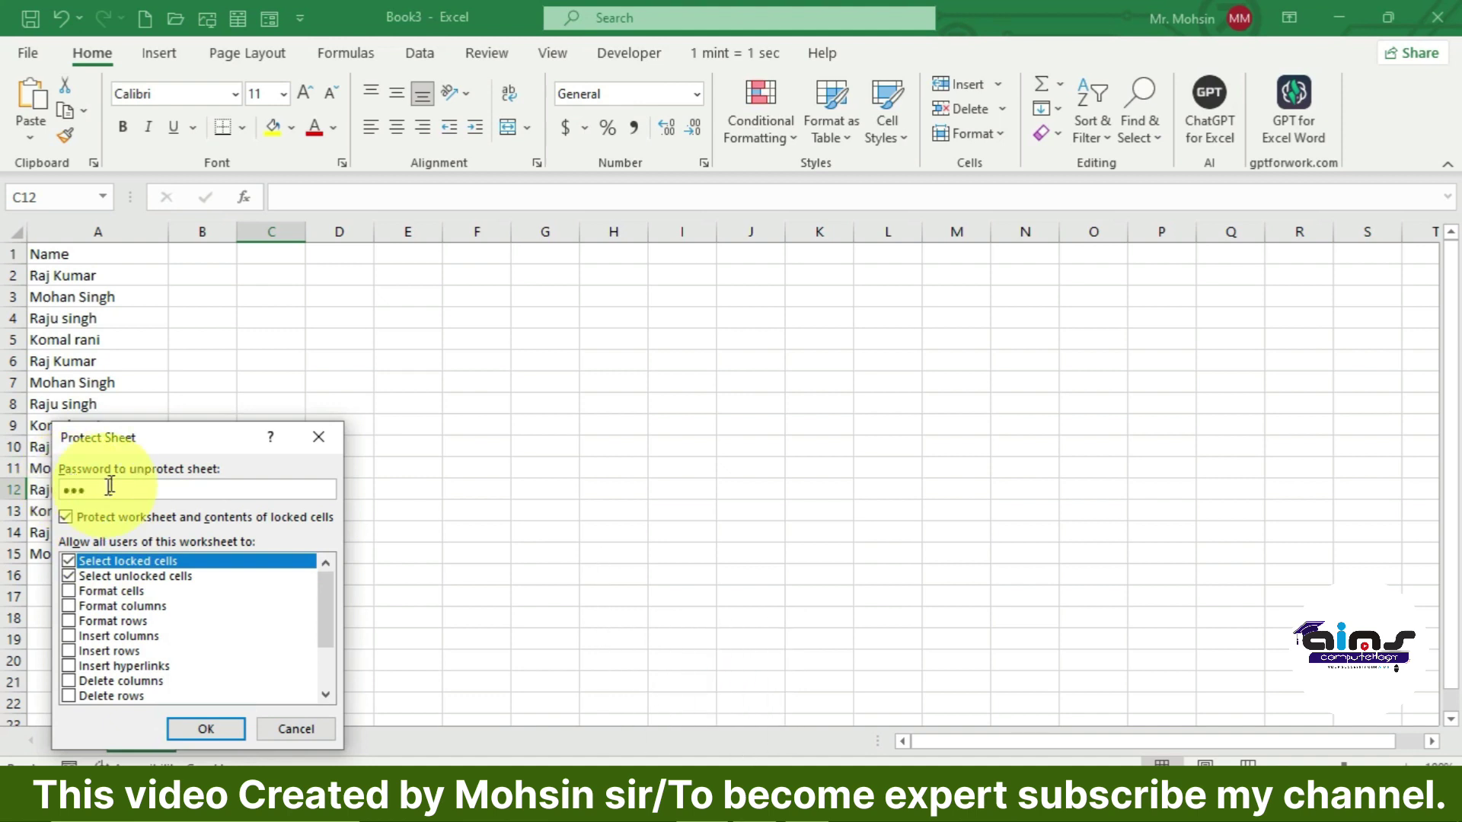
{"action": "left_click", "coordinate": [207, 727]}
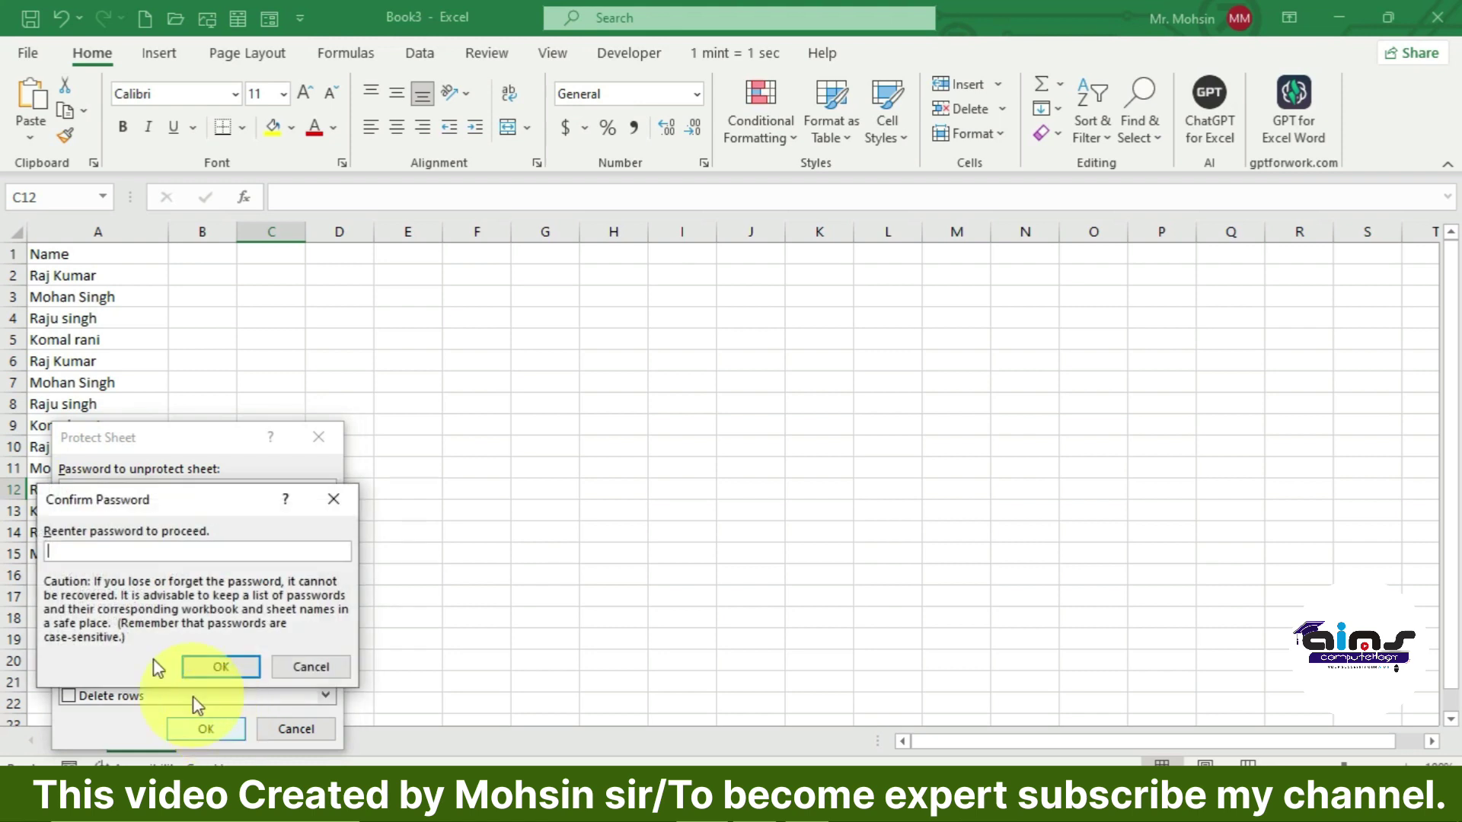
{"action": "type", "text": "1"}
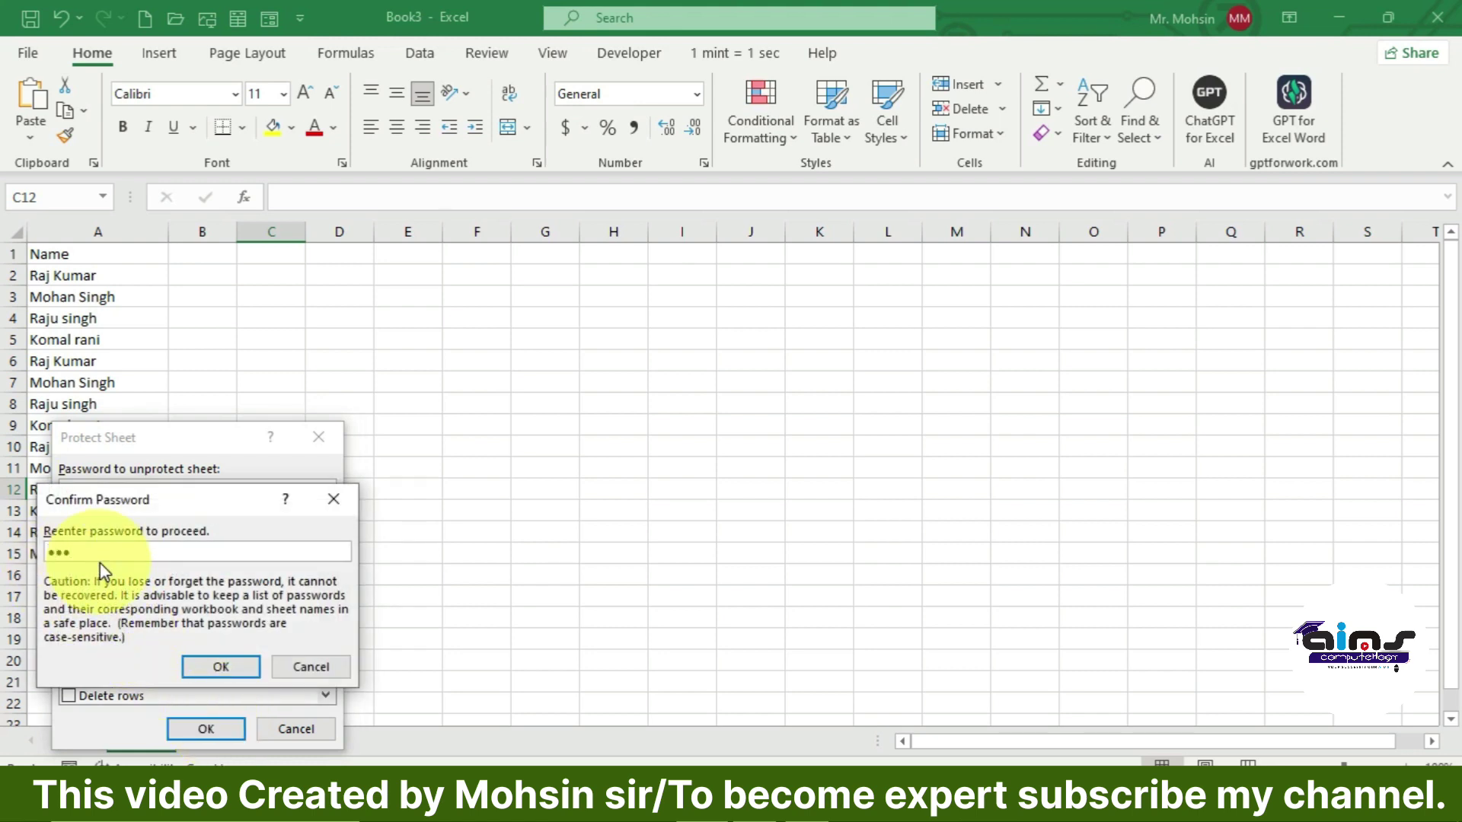
{"action": "left_click", "coordinate": [215, 669]}
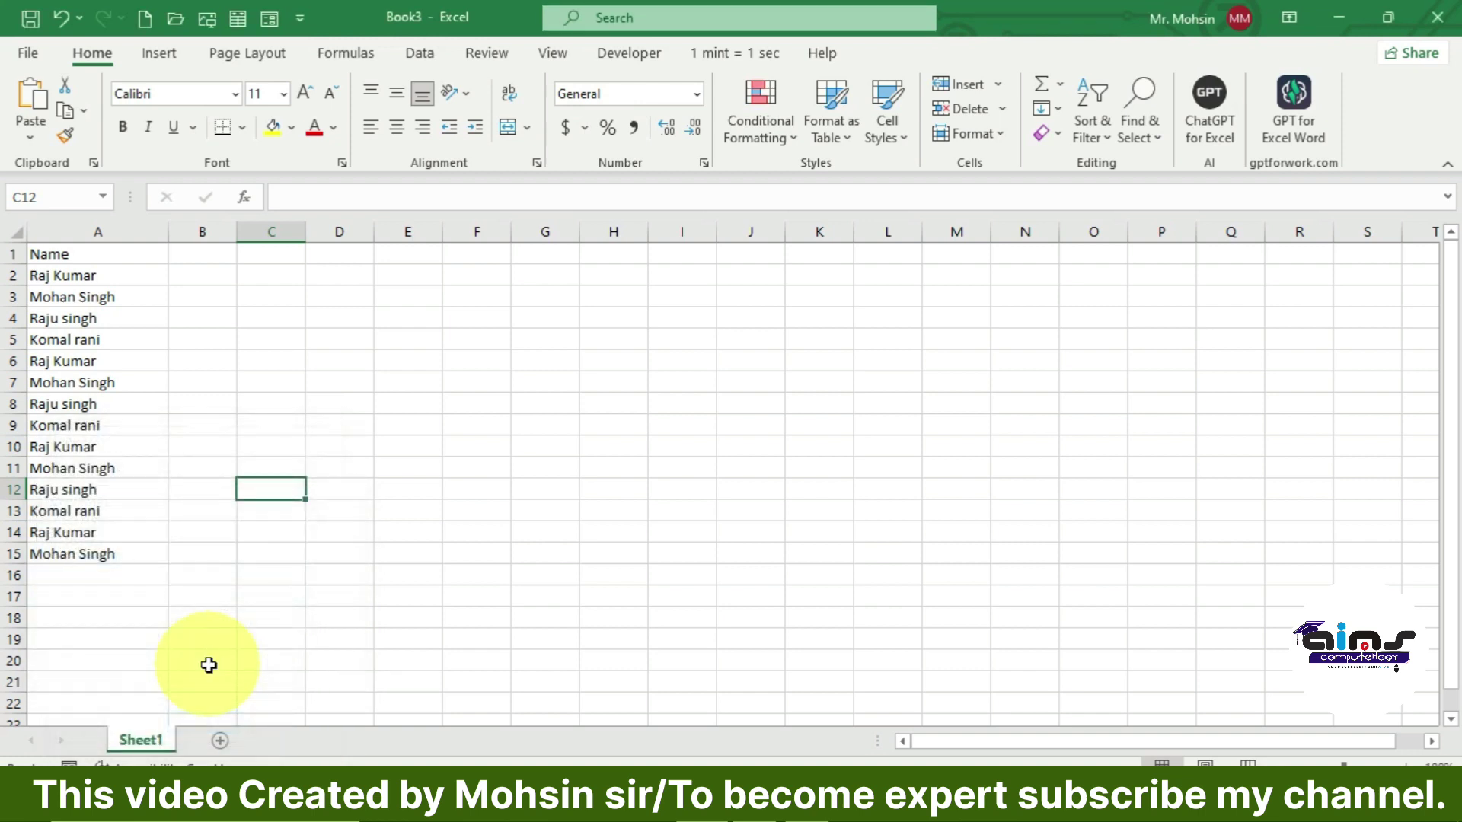
{"action": "left_click", "coordinate": [414, 487]}
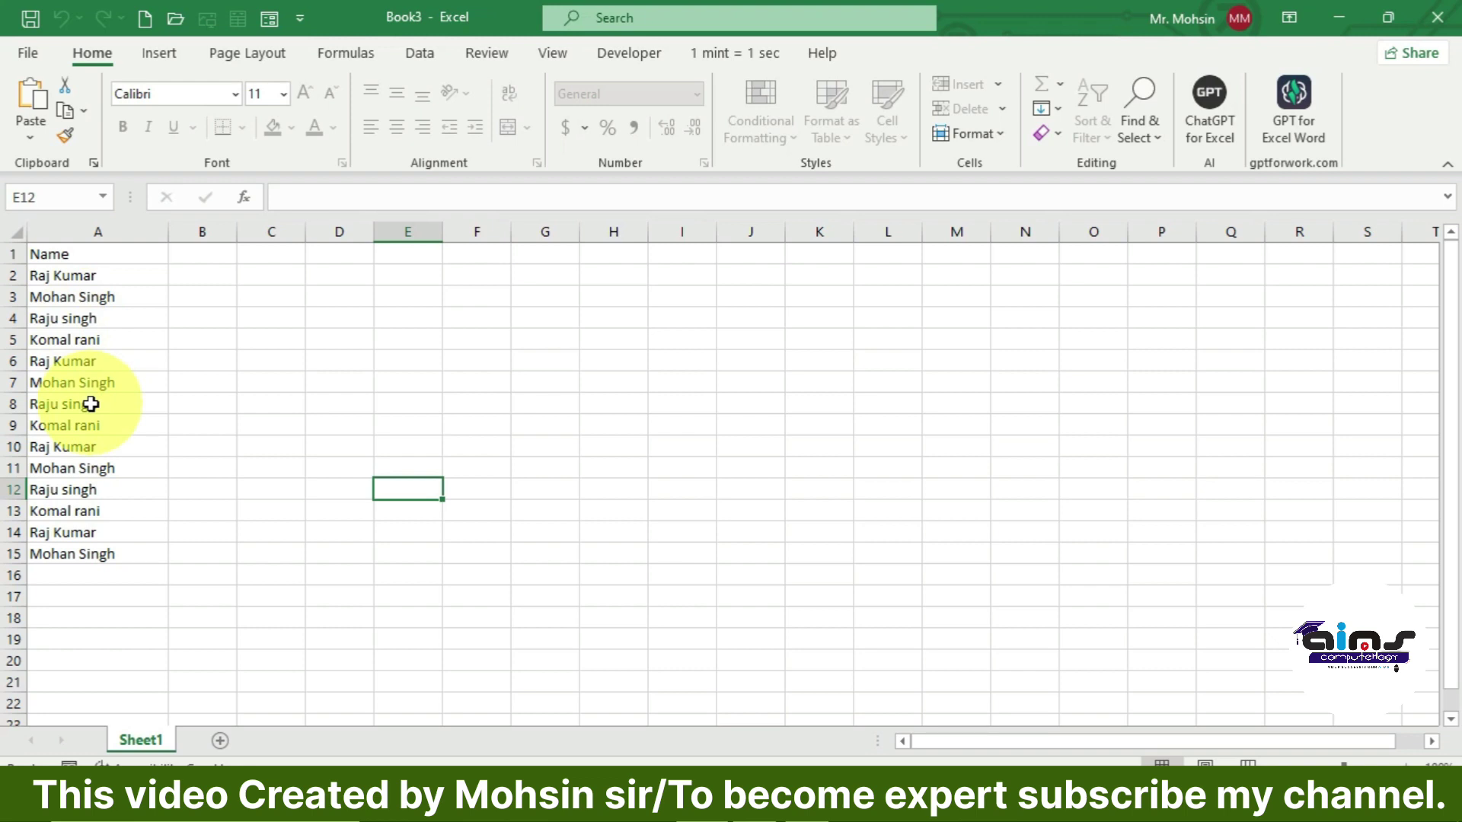
{"action": "left_click", "coordinate": [64, 253]}
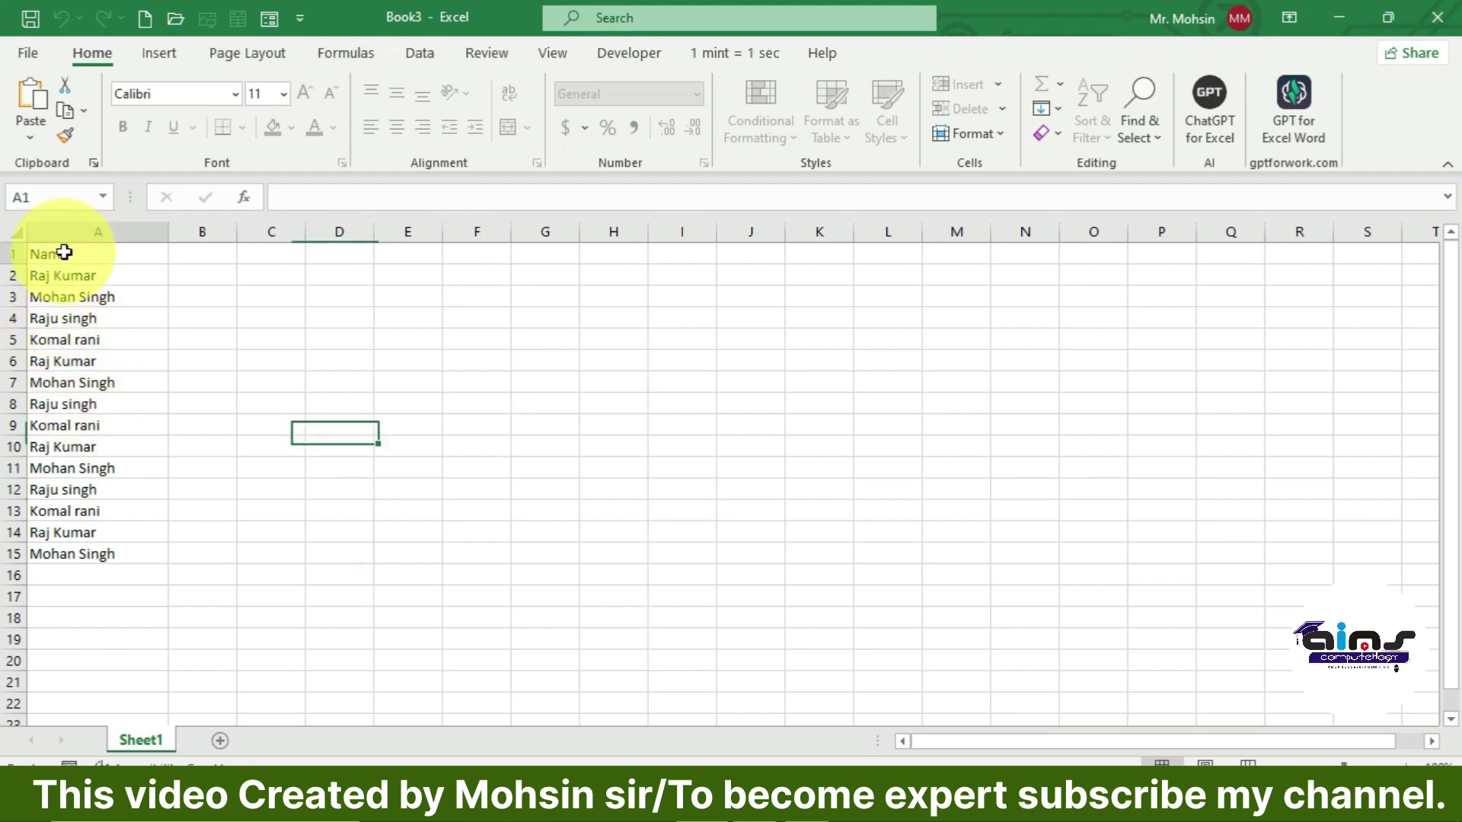
{"action": "left_click_drag", "start_coordinate": [64, 253], "coordinate": [72, 556]}
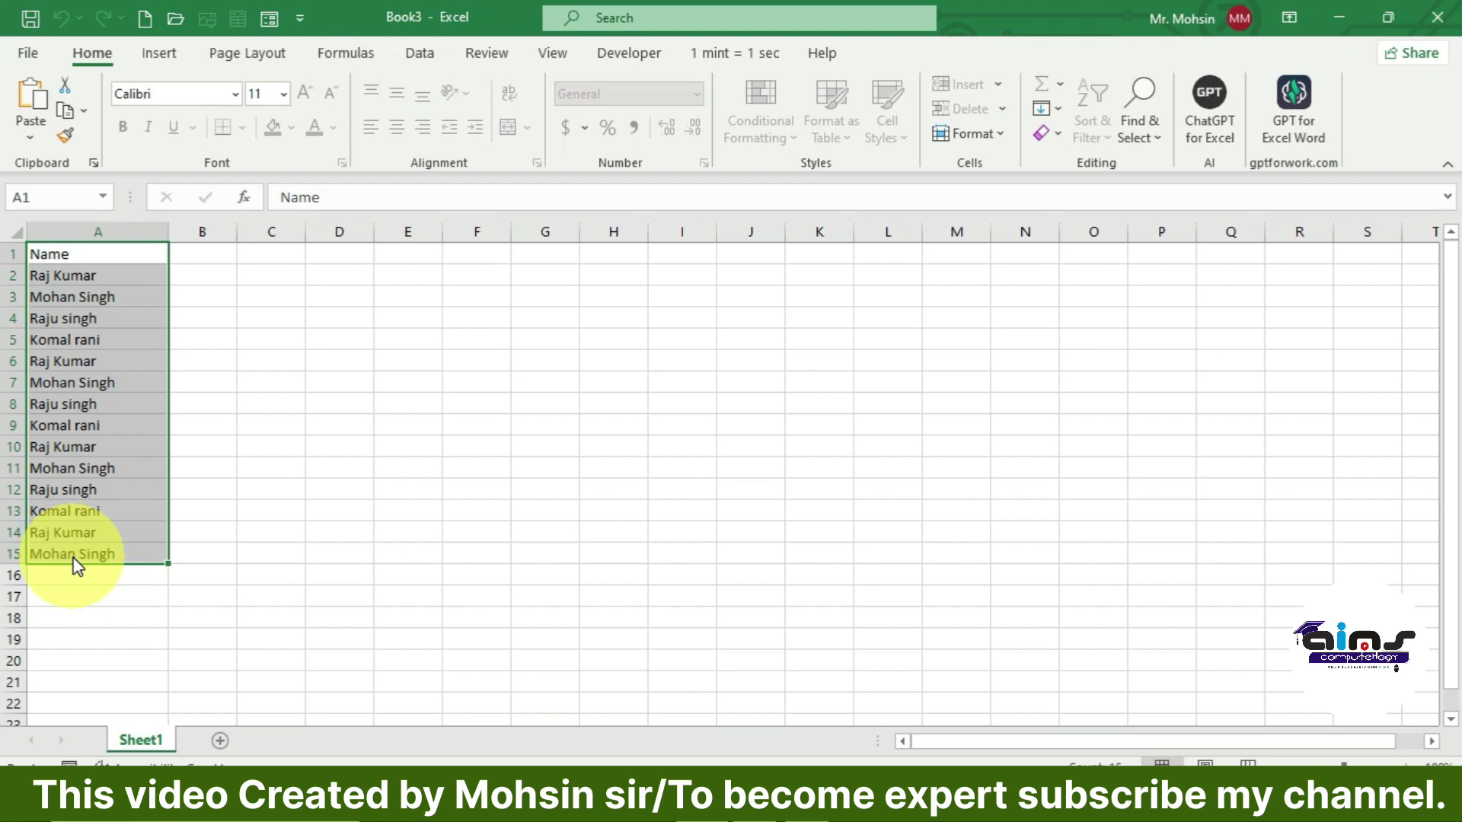
{"action": "key", "text": "Delete"}
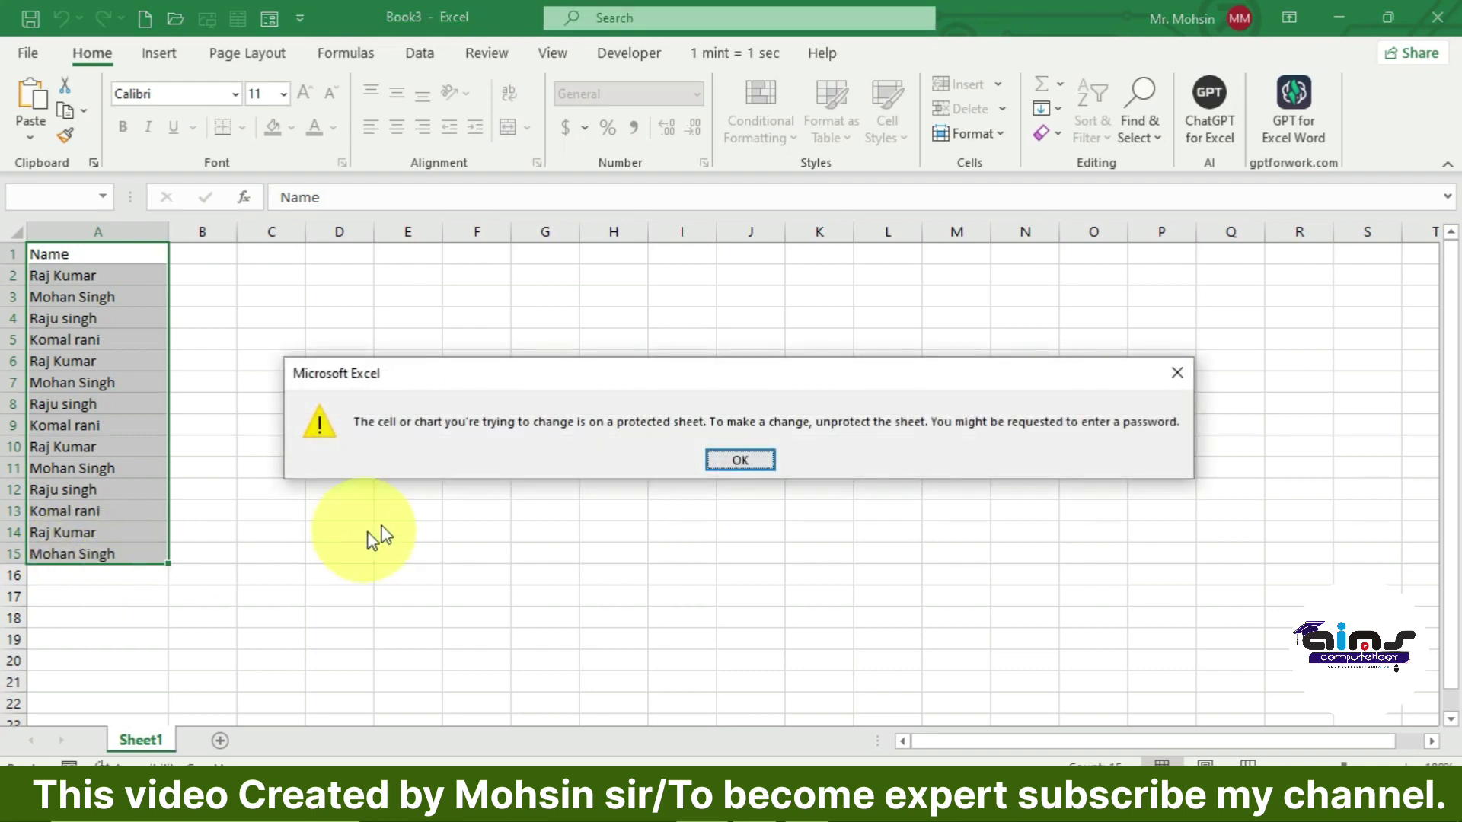
{"action": "left_click", "coordinate": [1172, 377]}
{"action": "left_click", "coordinate": [358, 390]}
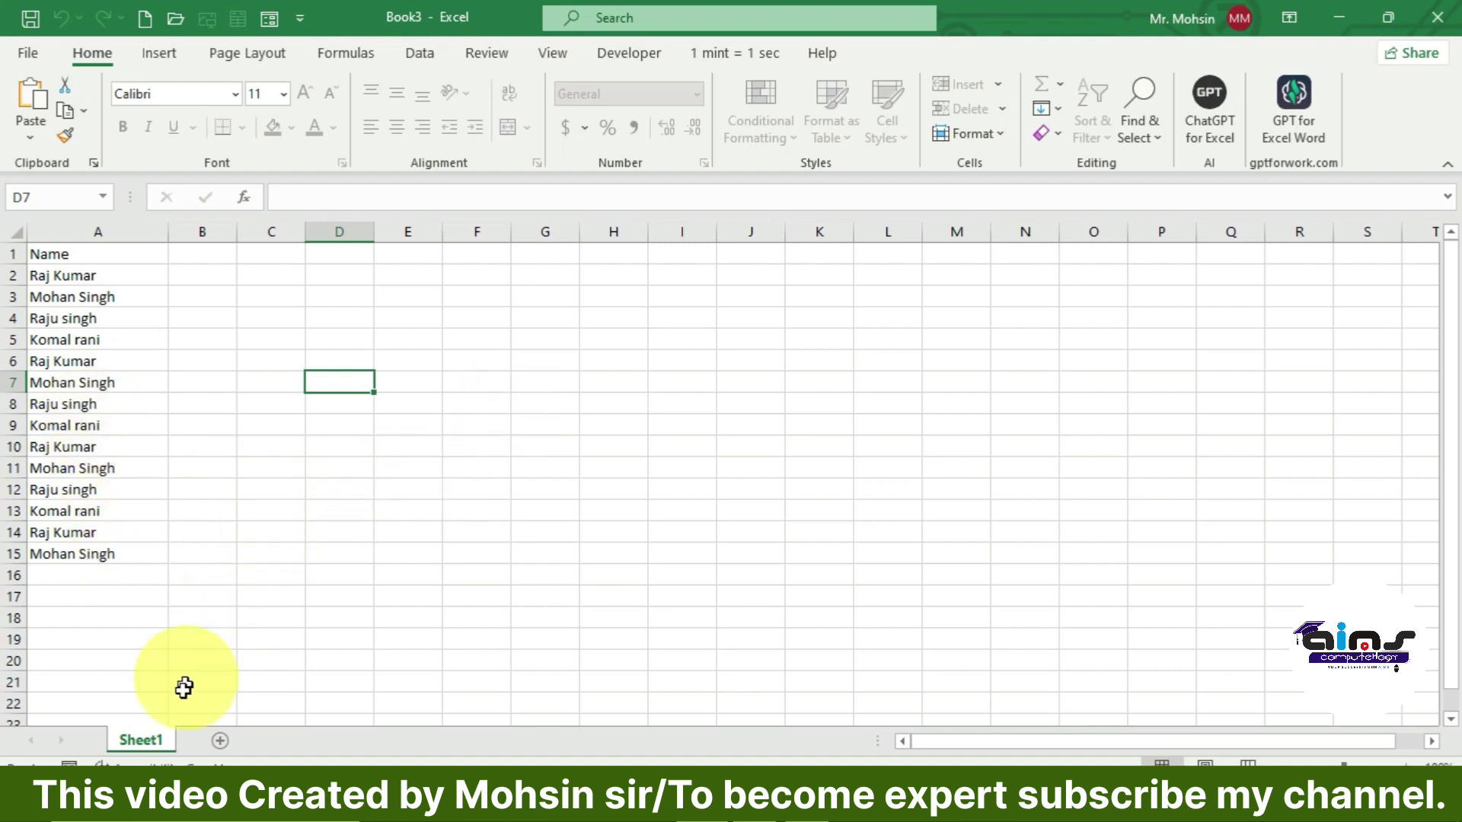
Step: Try Unprotect Sheet on Sheet1, then cancel at the password prompt
{"action": "right_click", "coordinate": [158, 745]}
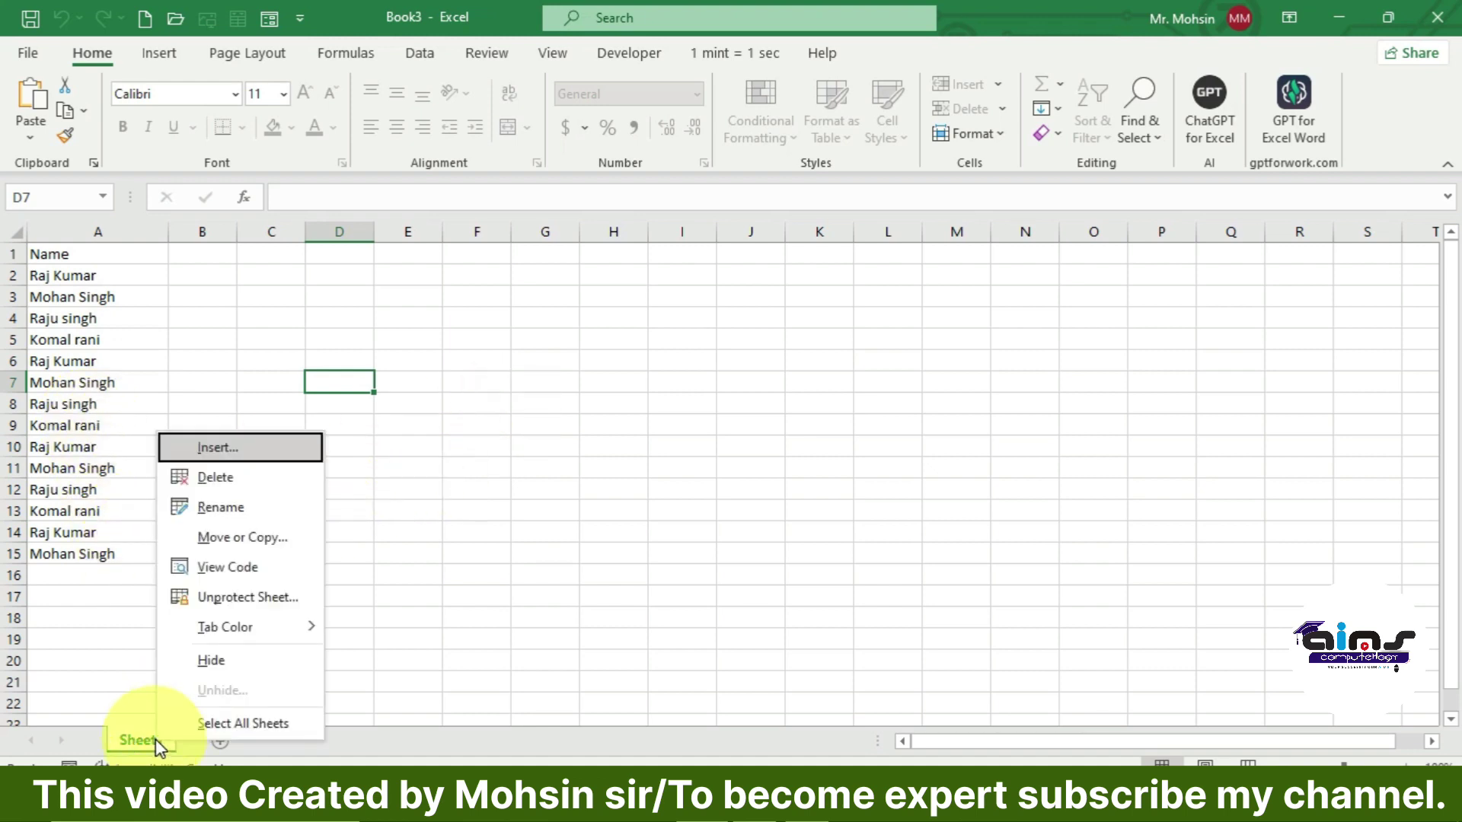
{"action": "left_click", "coordinate": [216, 608]}
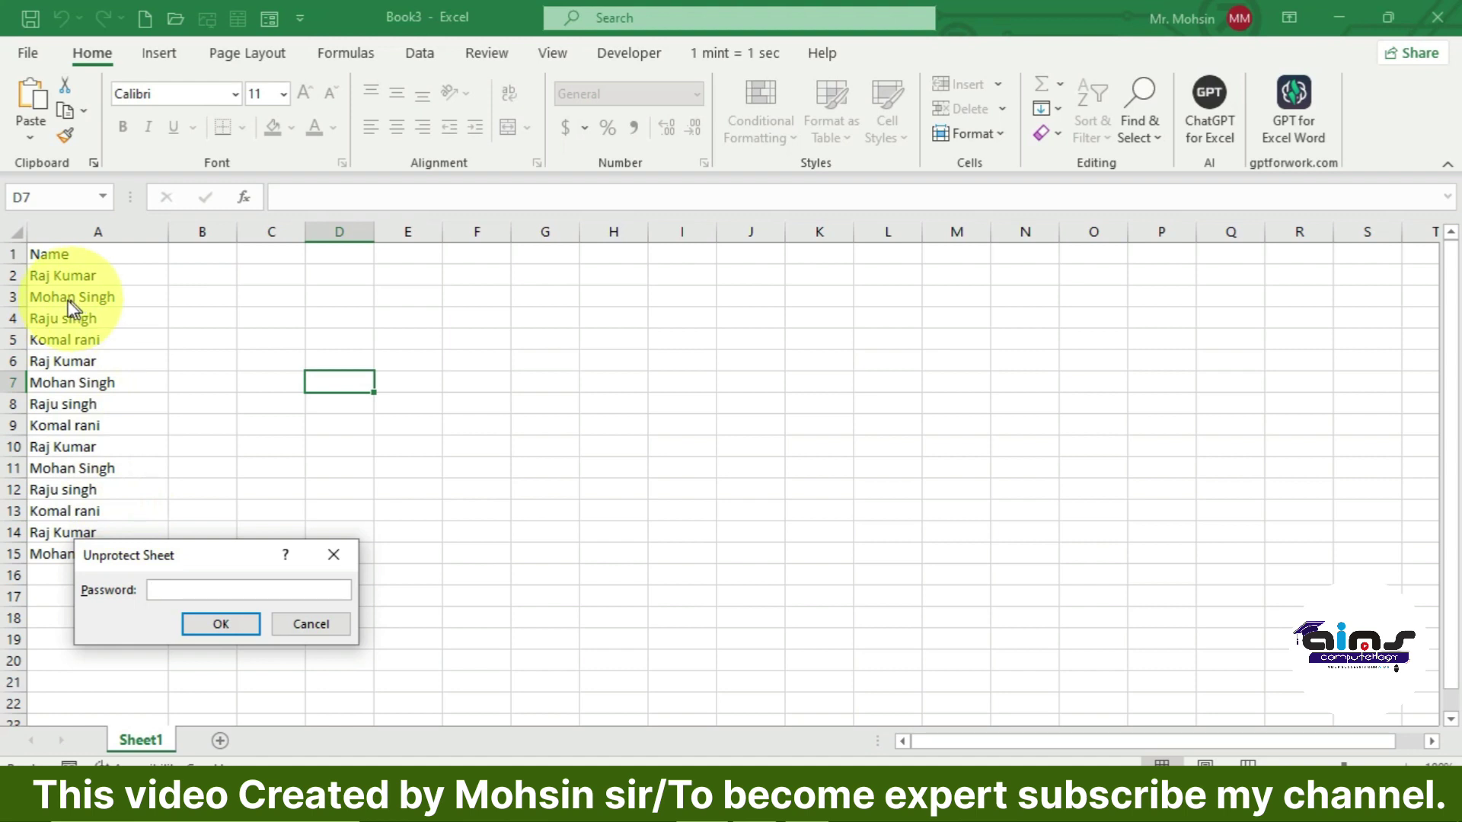
{"action": "left_click", "coordinate": [335, 627]}
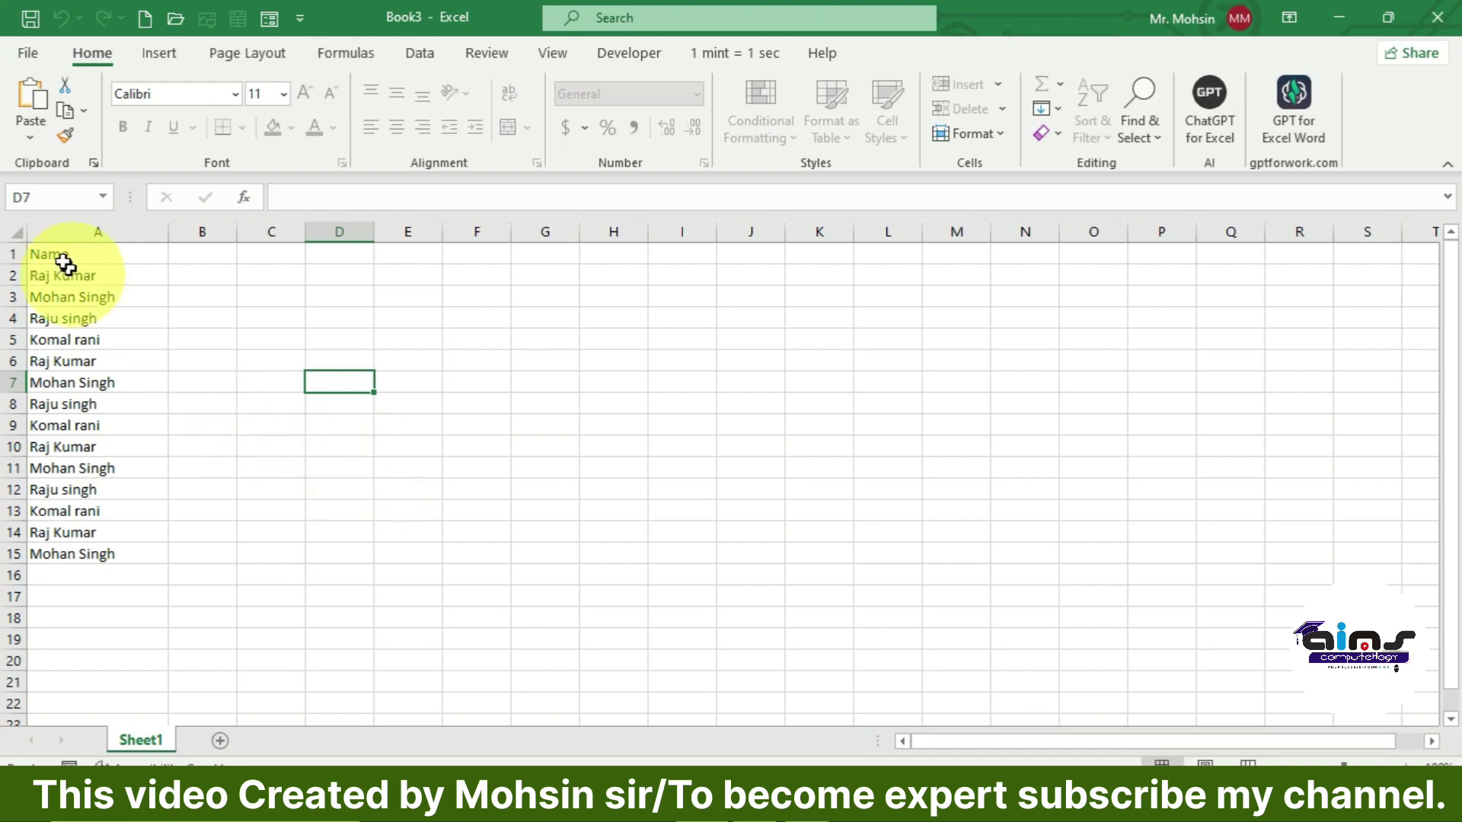
Step: Save the workbook as Excel Workbook 'aims' in the Desktop PASS folder
{"action": "left_click", "coordinate": [27, 54]}
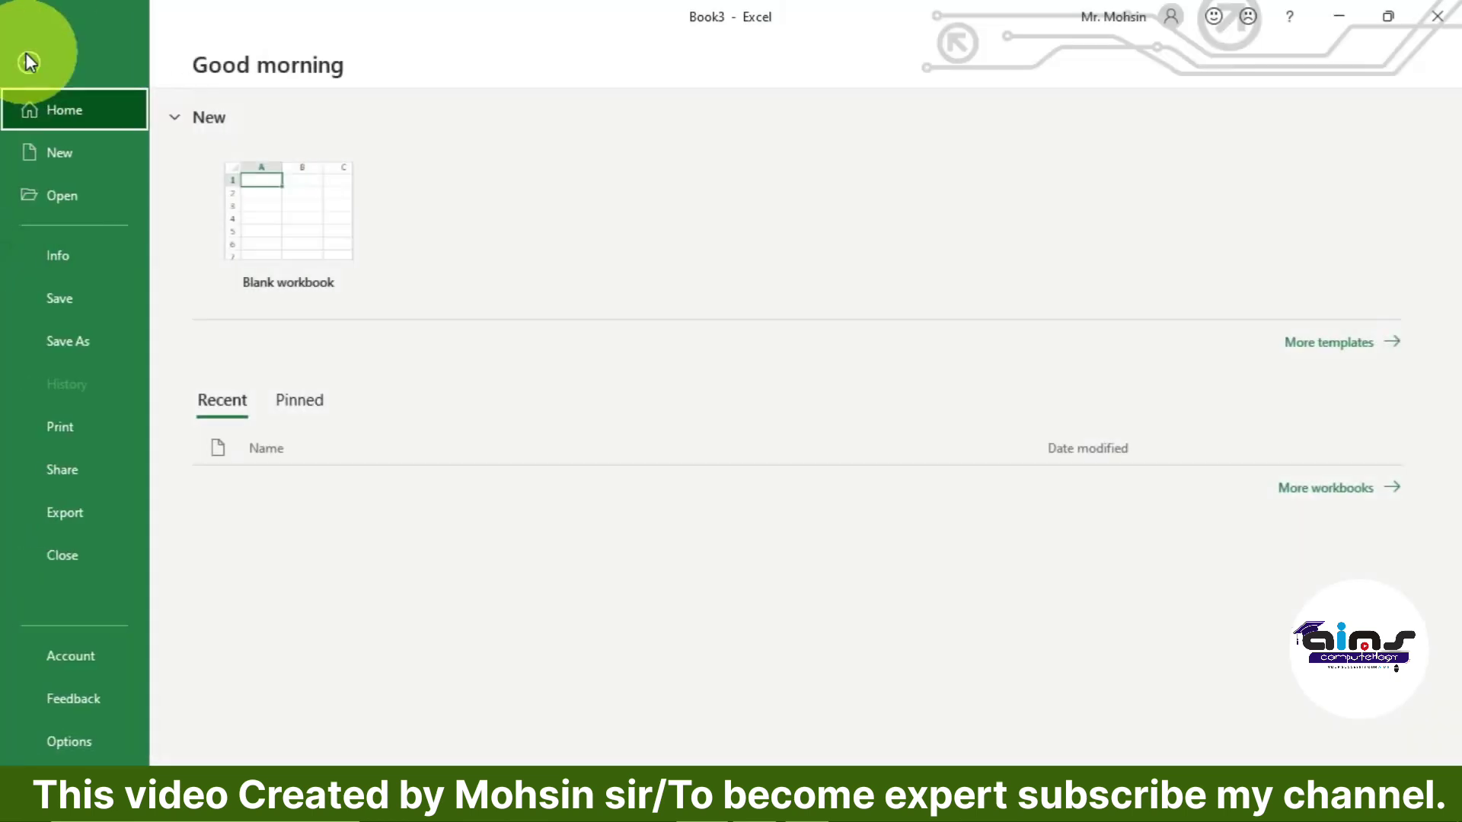
{"action": "left_click", "coordinate": [102, 331]}
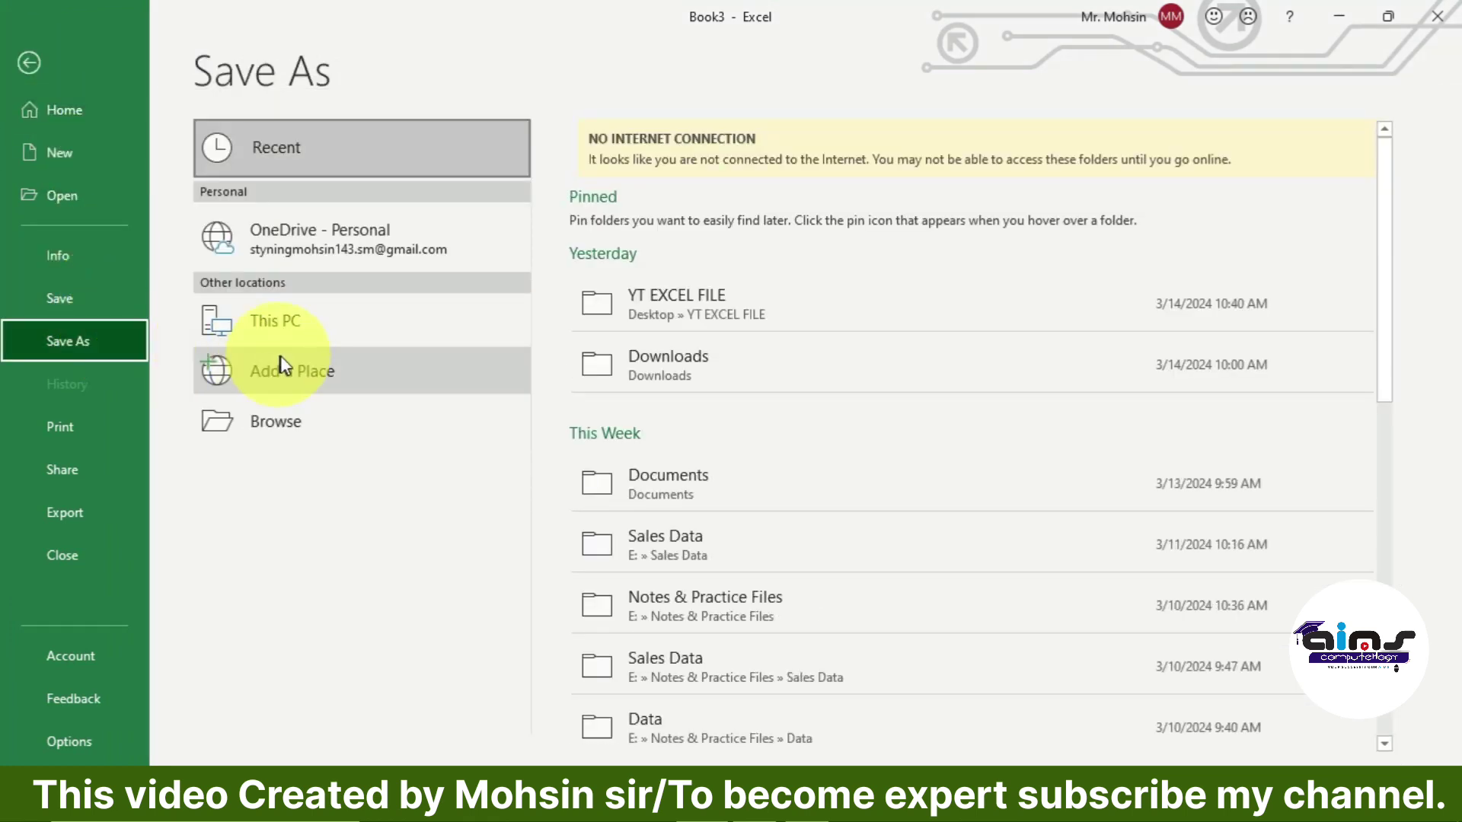
{"action": "left_click", "coordinate": [301, 320]}
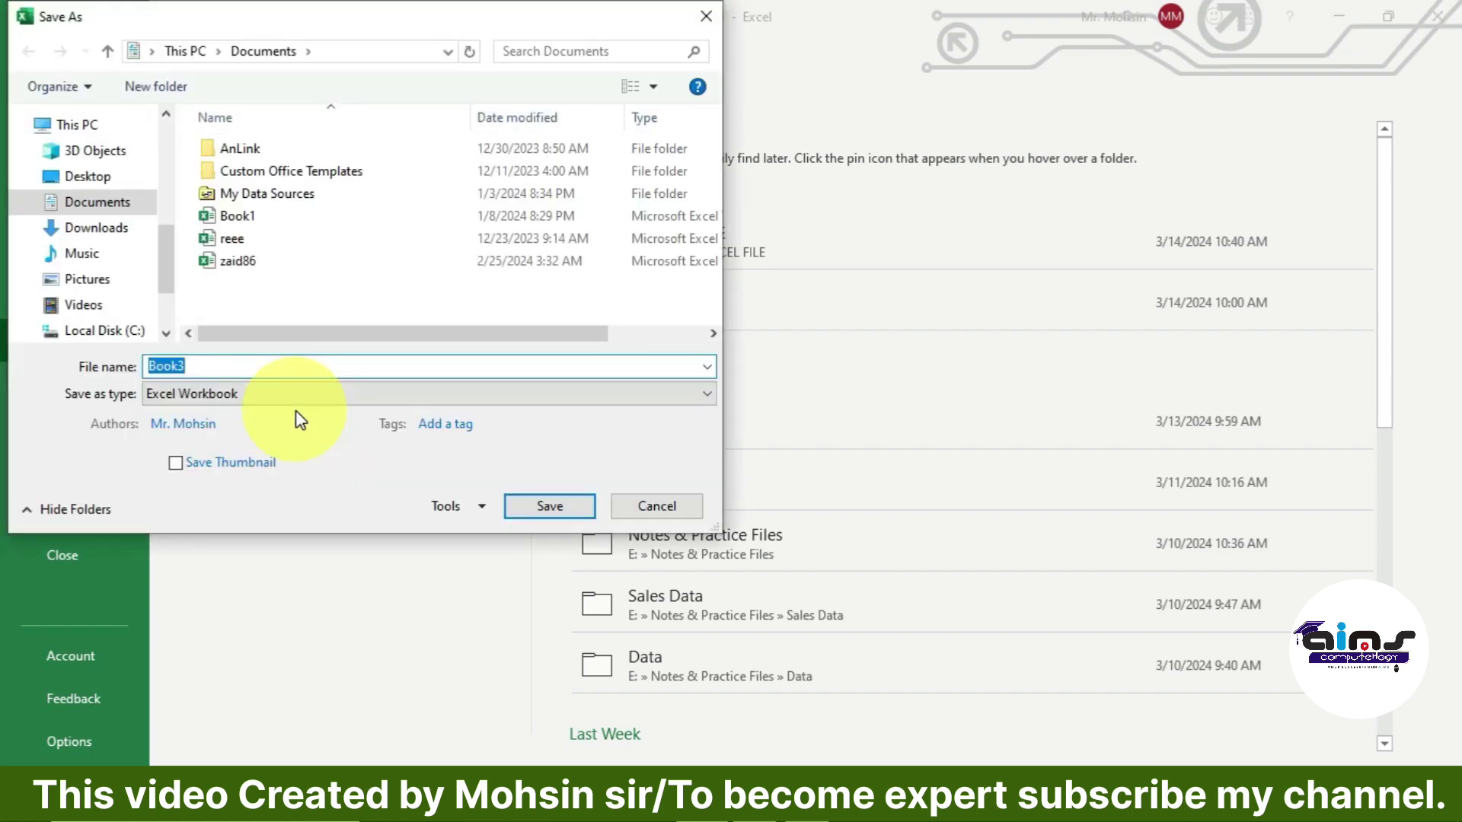
{"action": "left_click", "coordinate": [77, 176]}
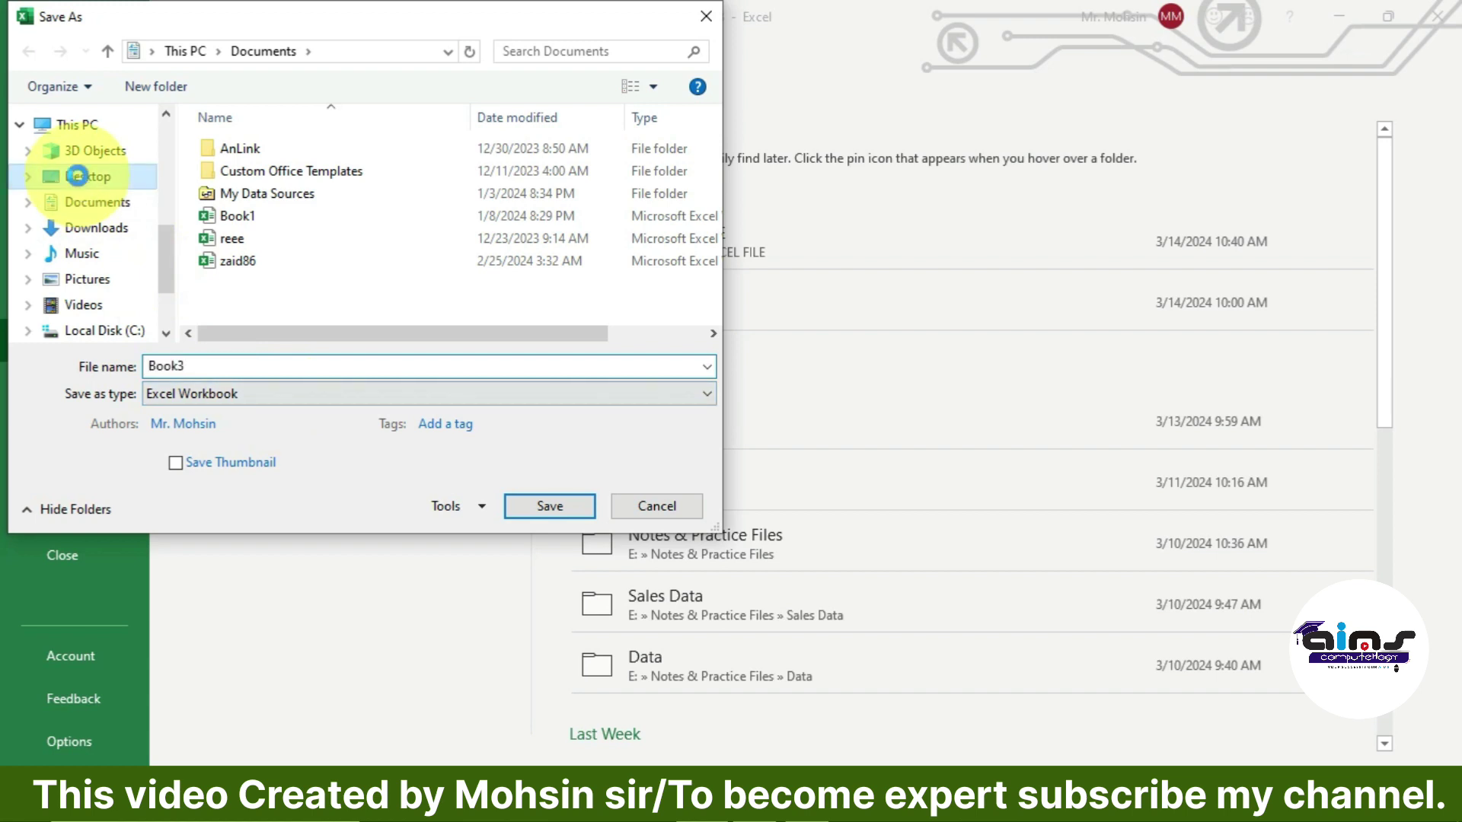
{"action": "left_click", "coordinate": [268, 202]}
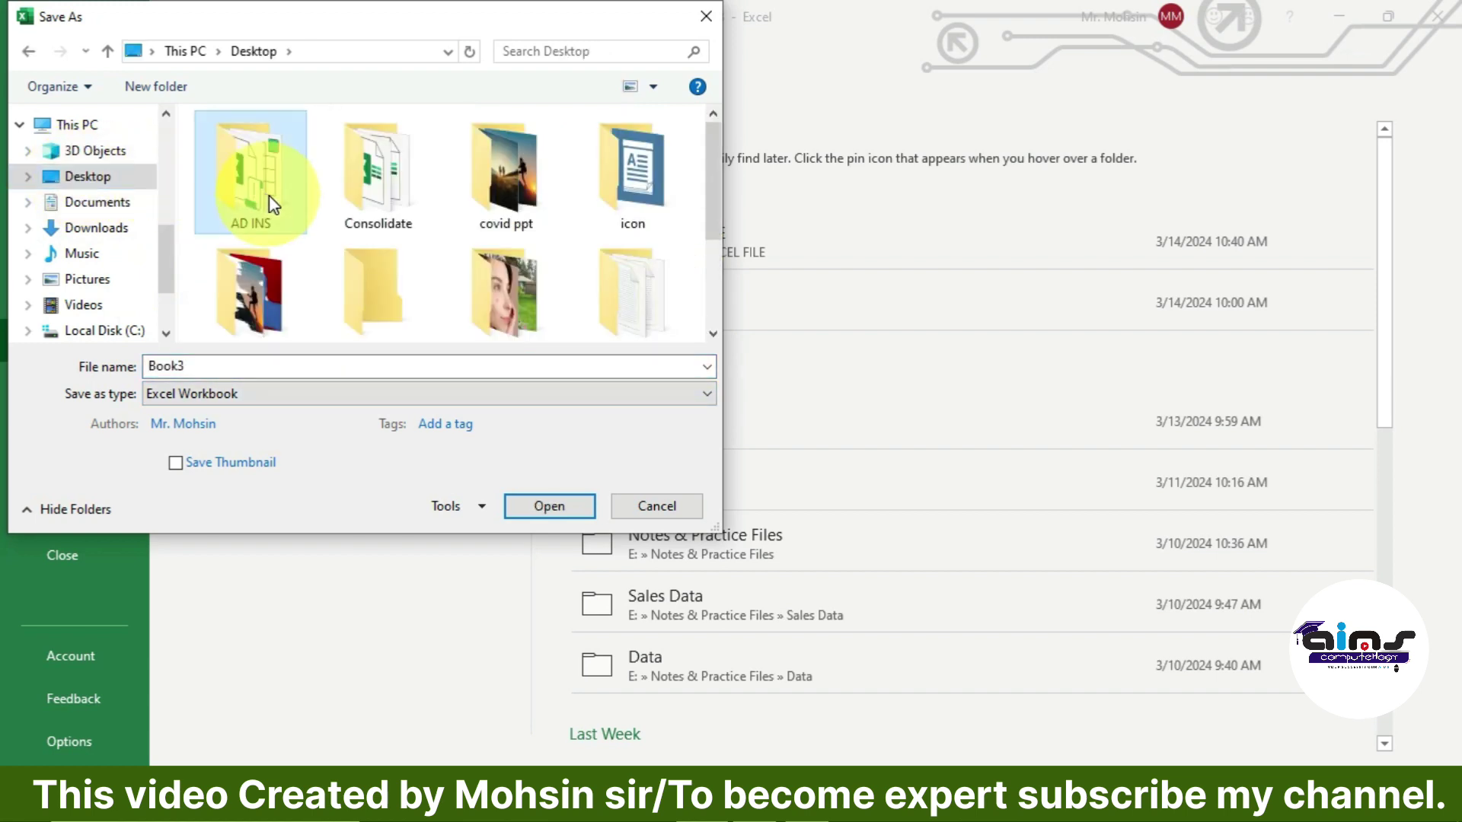
{"action": "scroll", "coordinate": [272, 205], "scroll_direction": "down", "scroll_amount": 3}
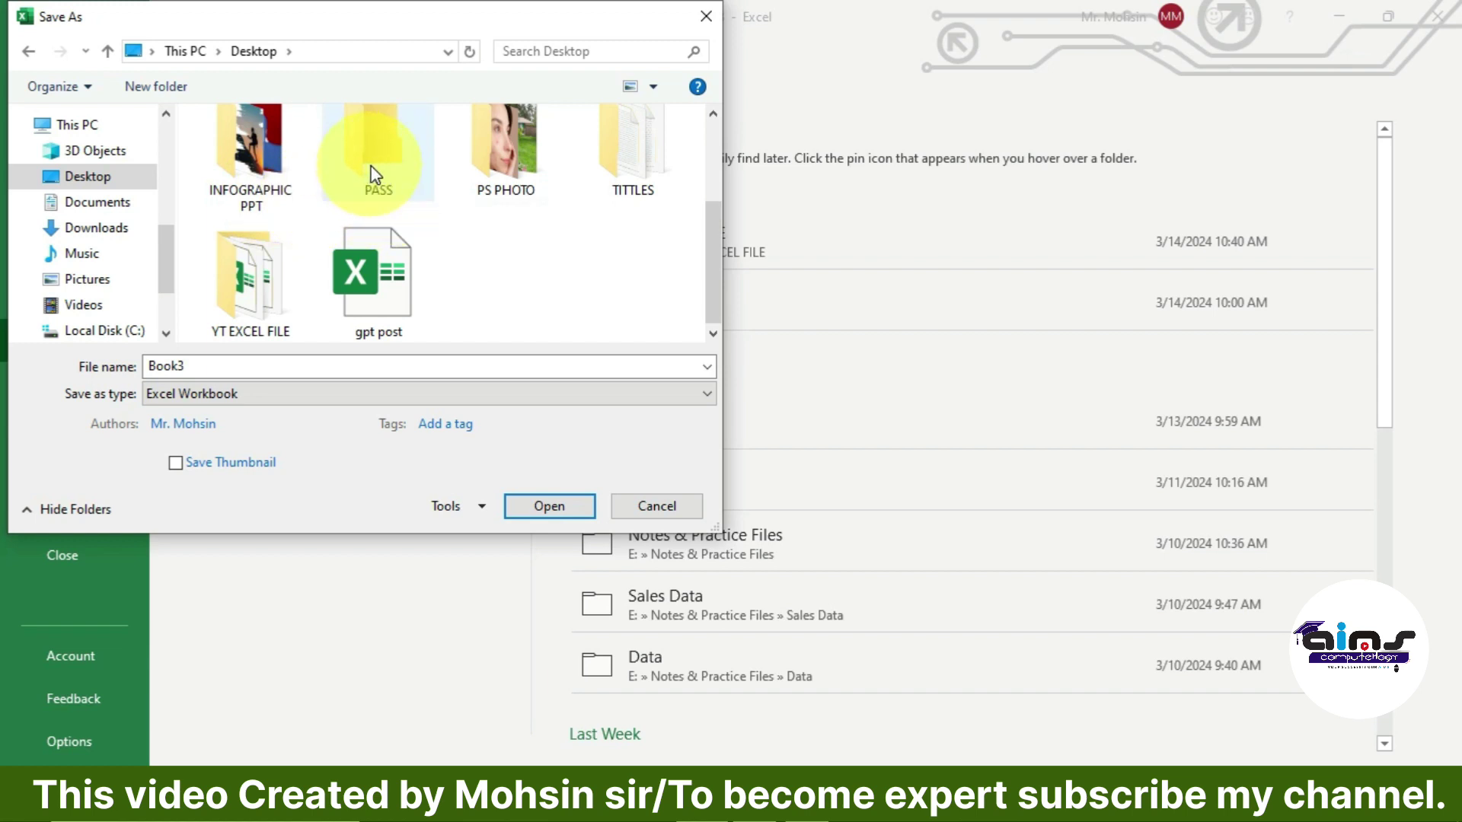
{"action": "double_click", "coordinate": [373, 174]}
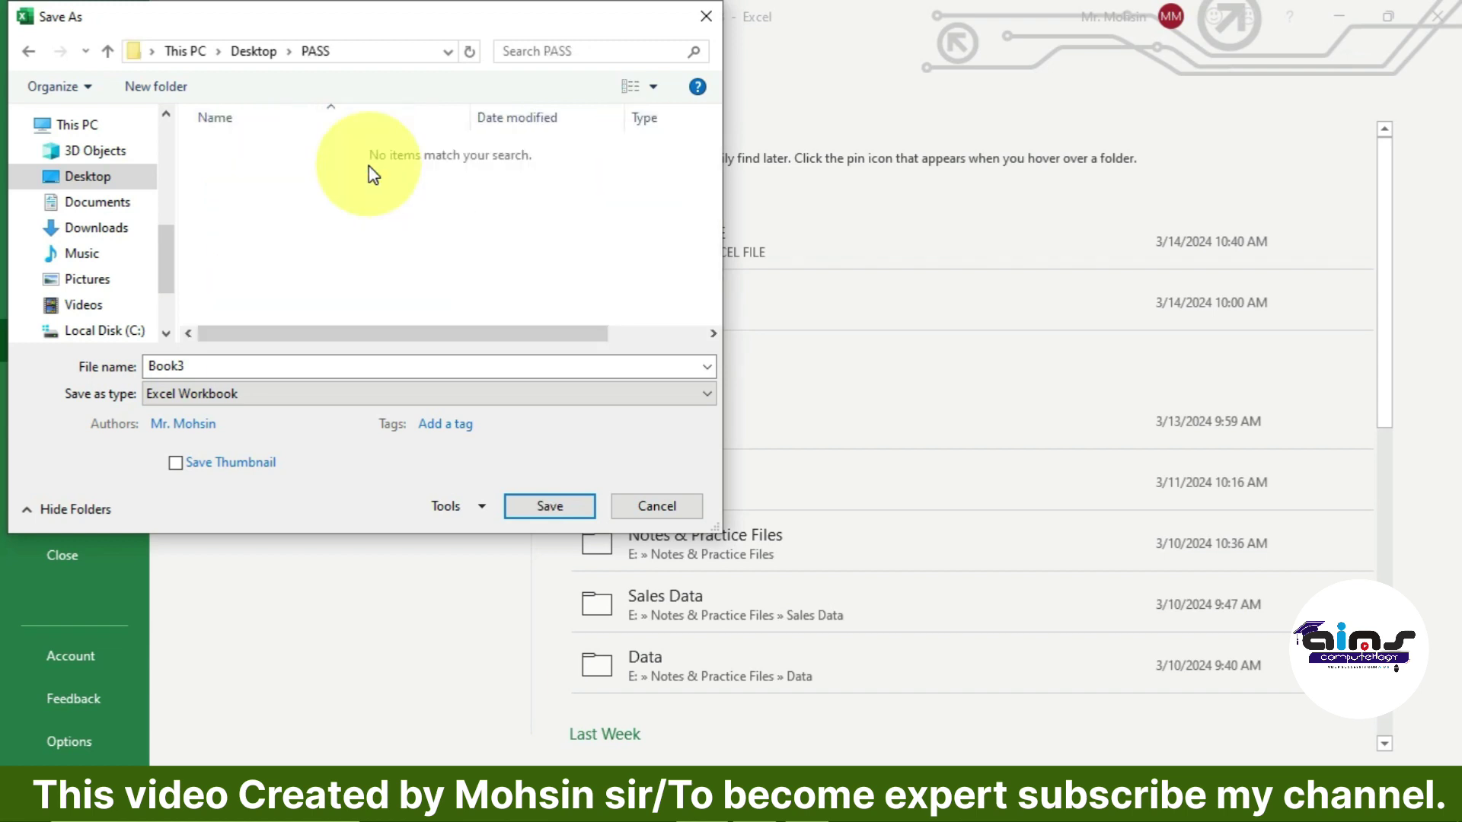
{"action": "double_click", "coordinate": [220, 371]}
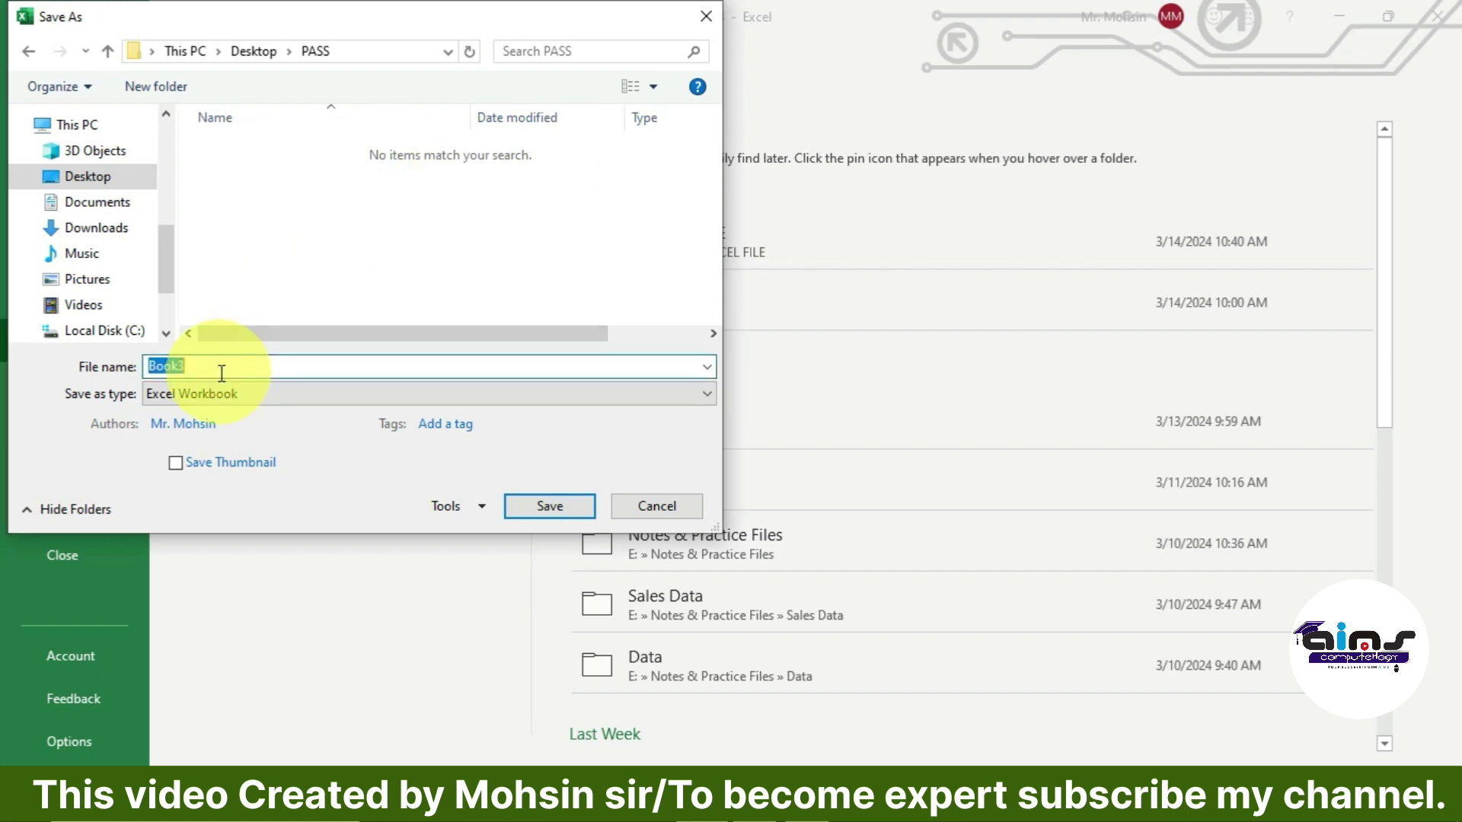
{"action": "key", "text": "BackSpace"}
{"action": "type", "text": "a"}
{"action": "type", "text": "ims"}
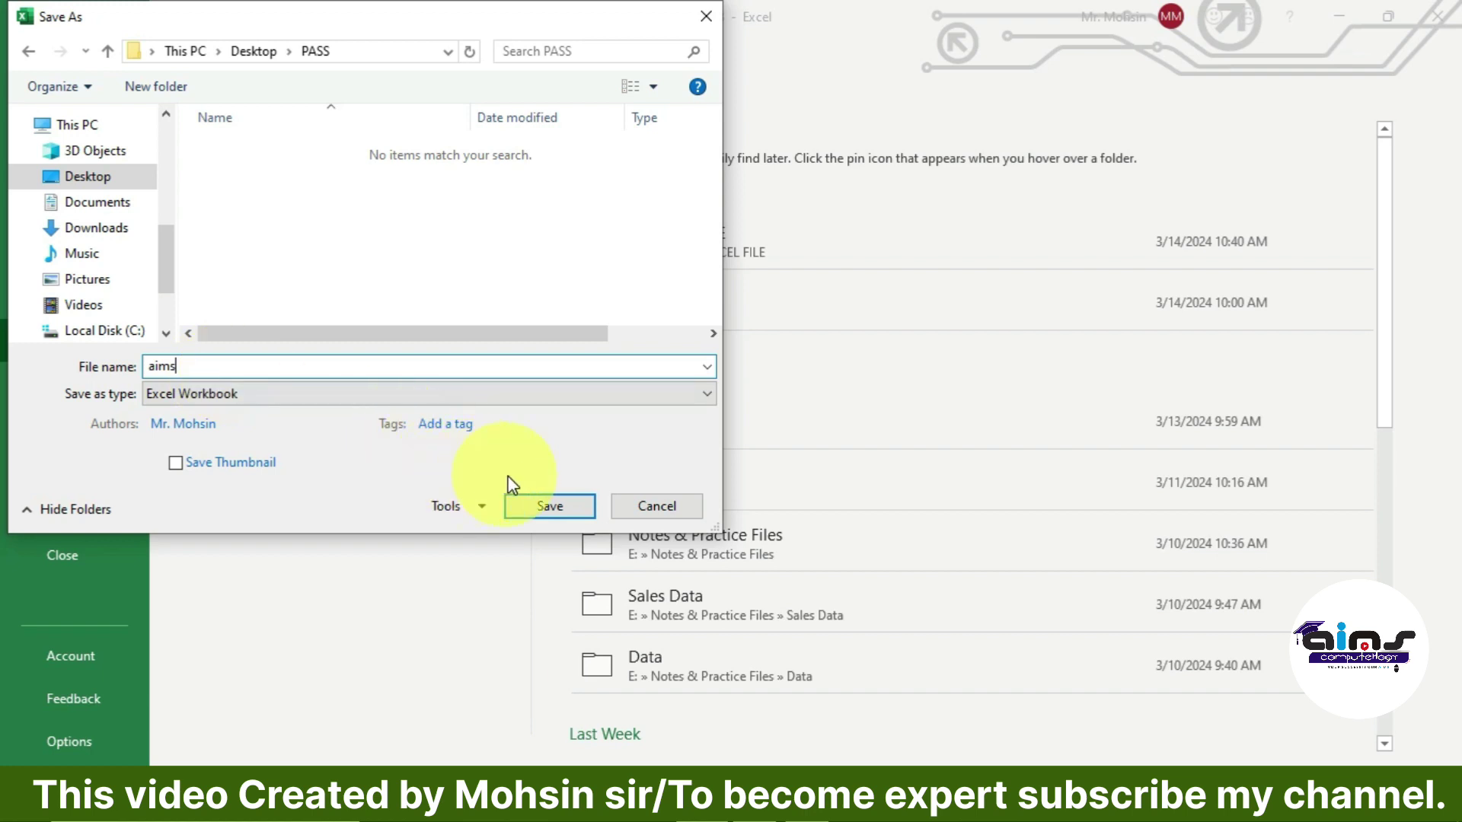
{"action": "left_click", "coordinate": [539, 512]}
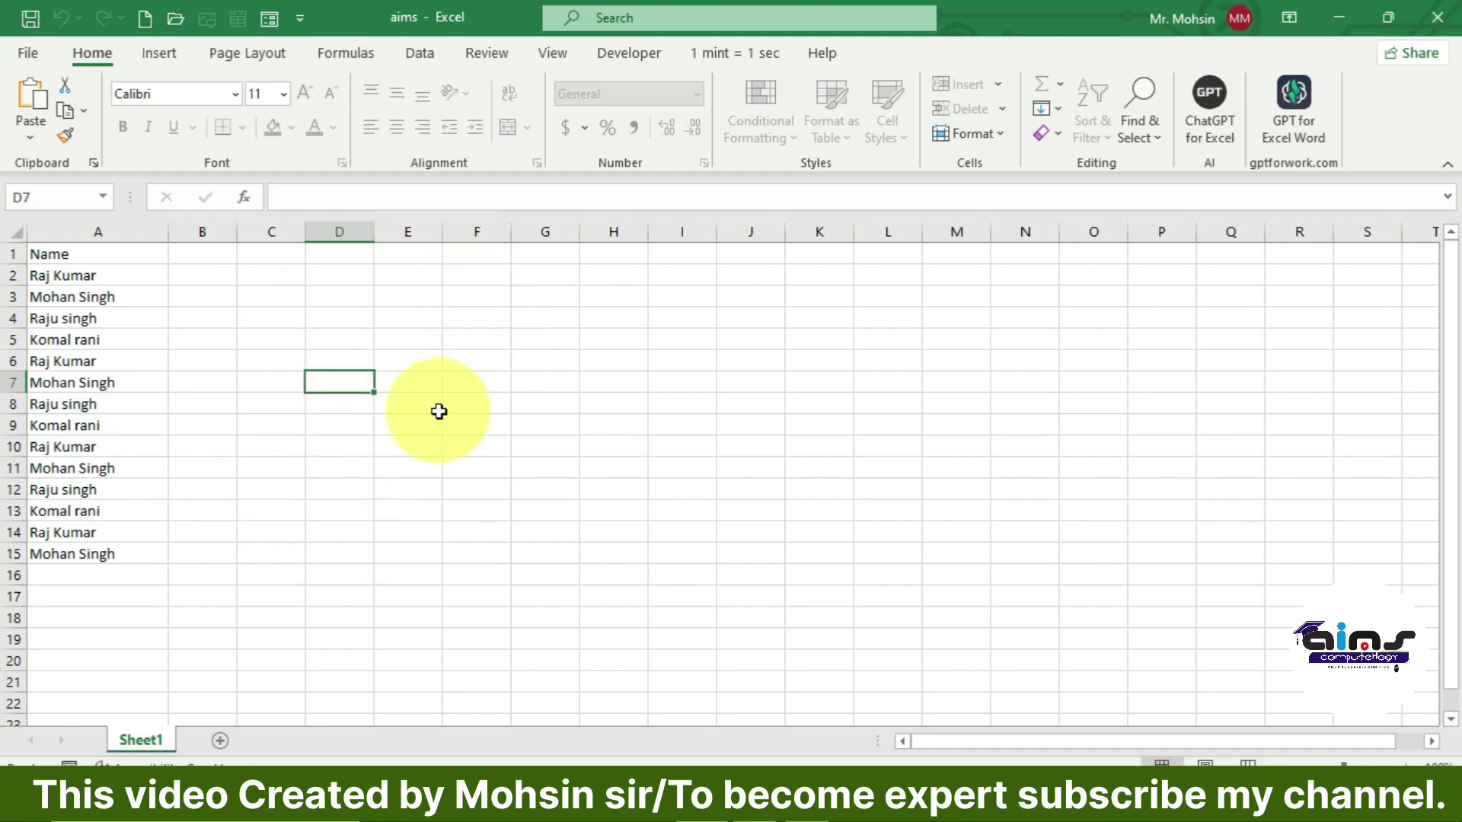
Step: Close the aims workbook with Ctrl+W and minimize Excel to reveal the desktop
{"action": "key", "text": "ctrl+w"}
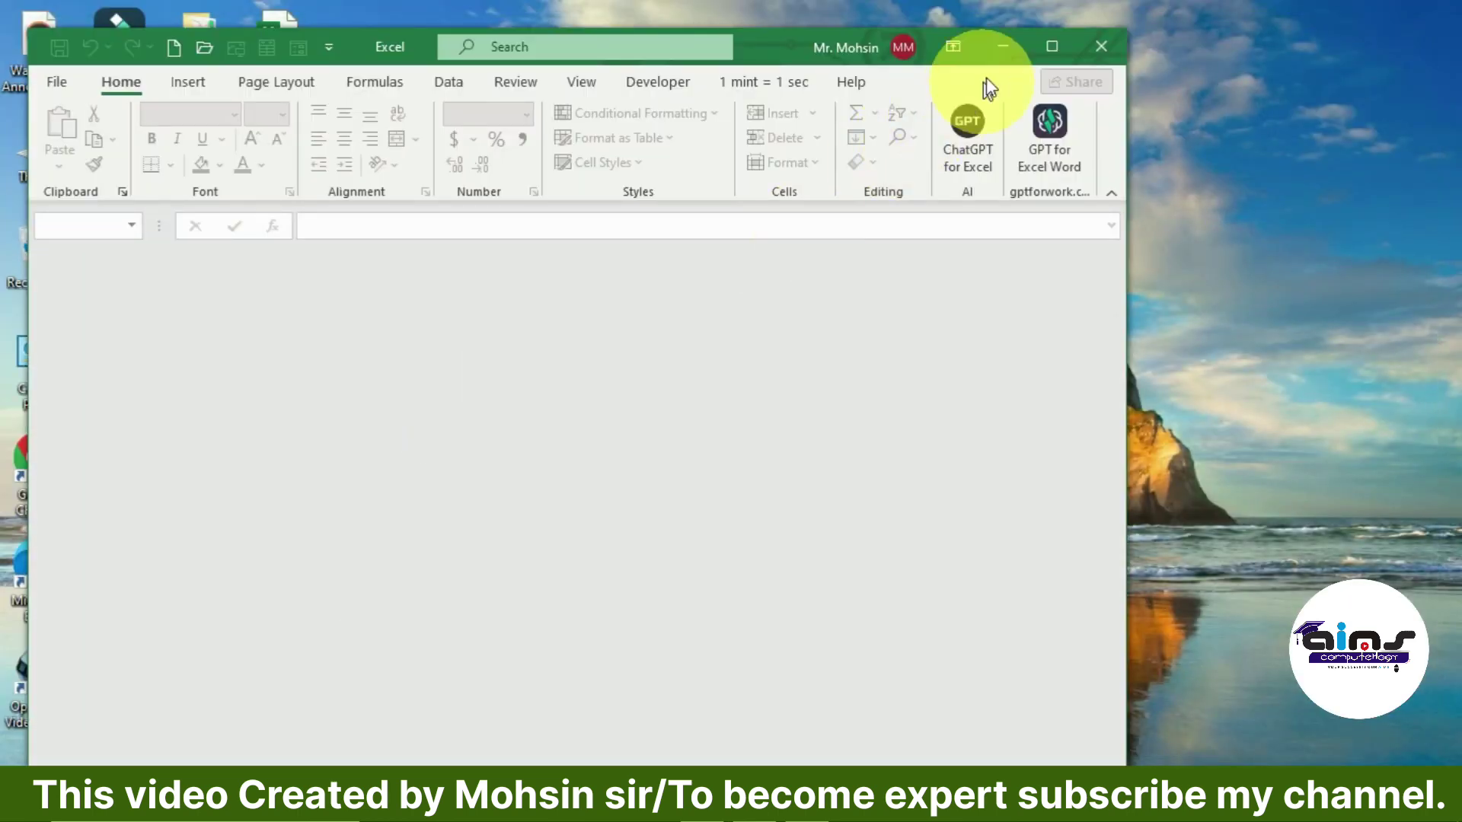
{"action": "left_click", "coordinate": [1002, 47]}
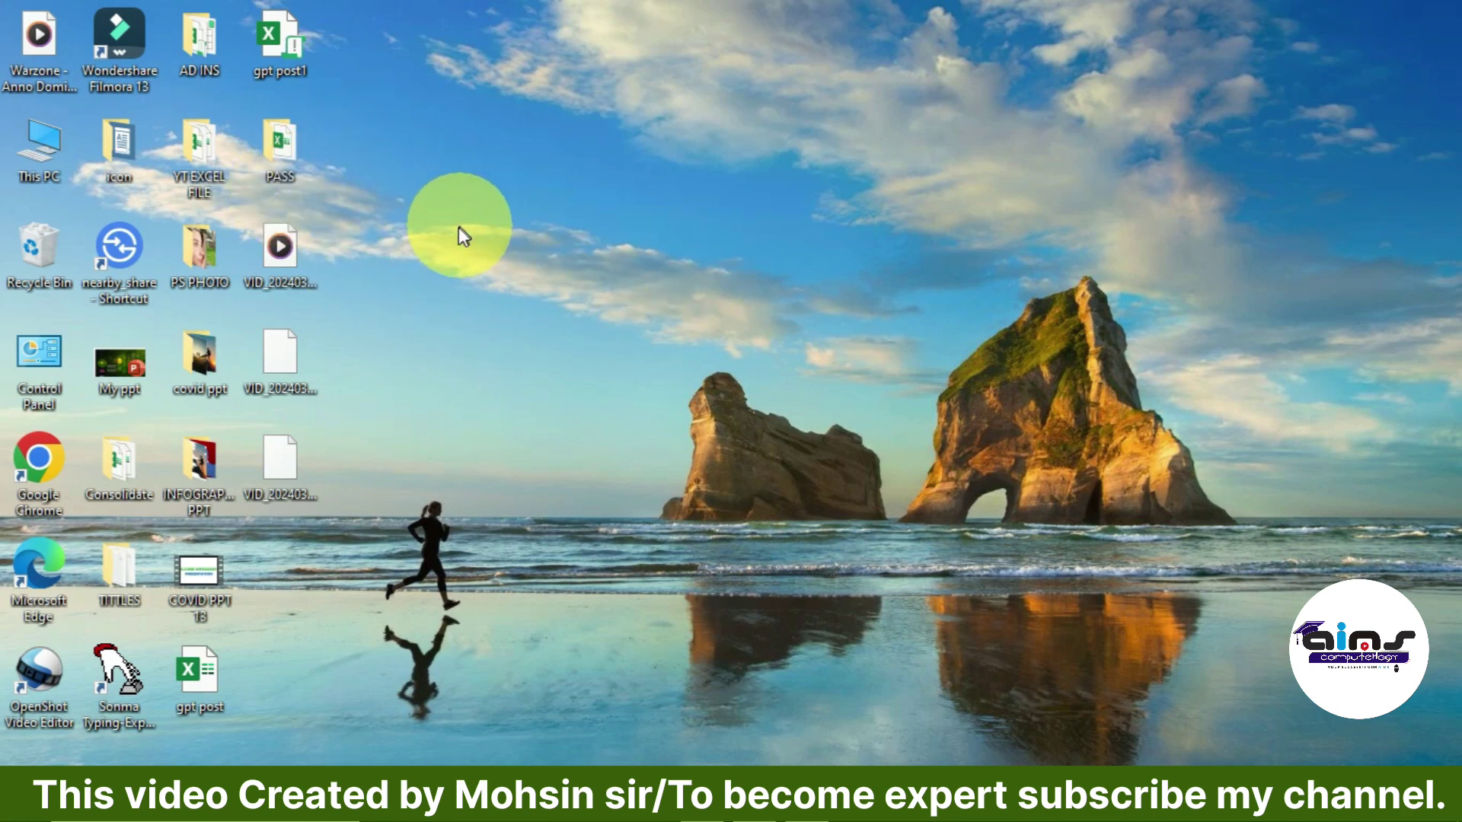
Step: In the PASS folder, turn off 'Hide extensions for known file types' so aims.xlsx shows
{"action": "double_click", "coordinate": [276, 158]}
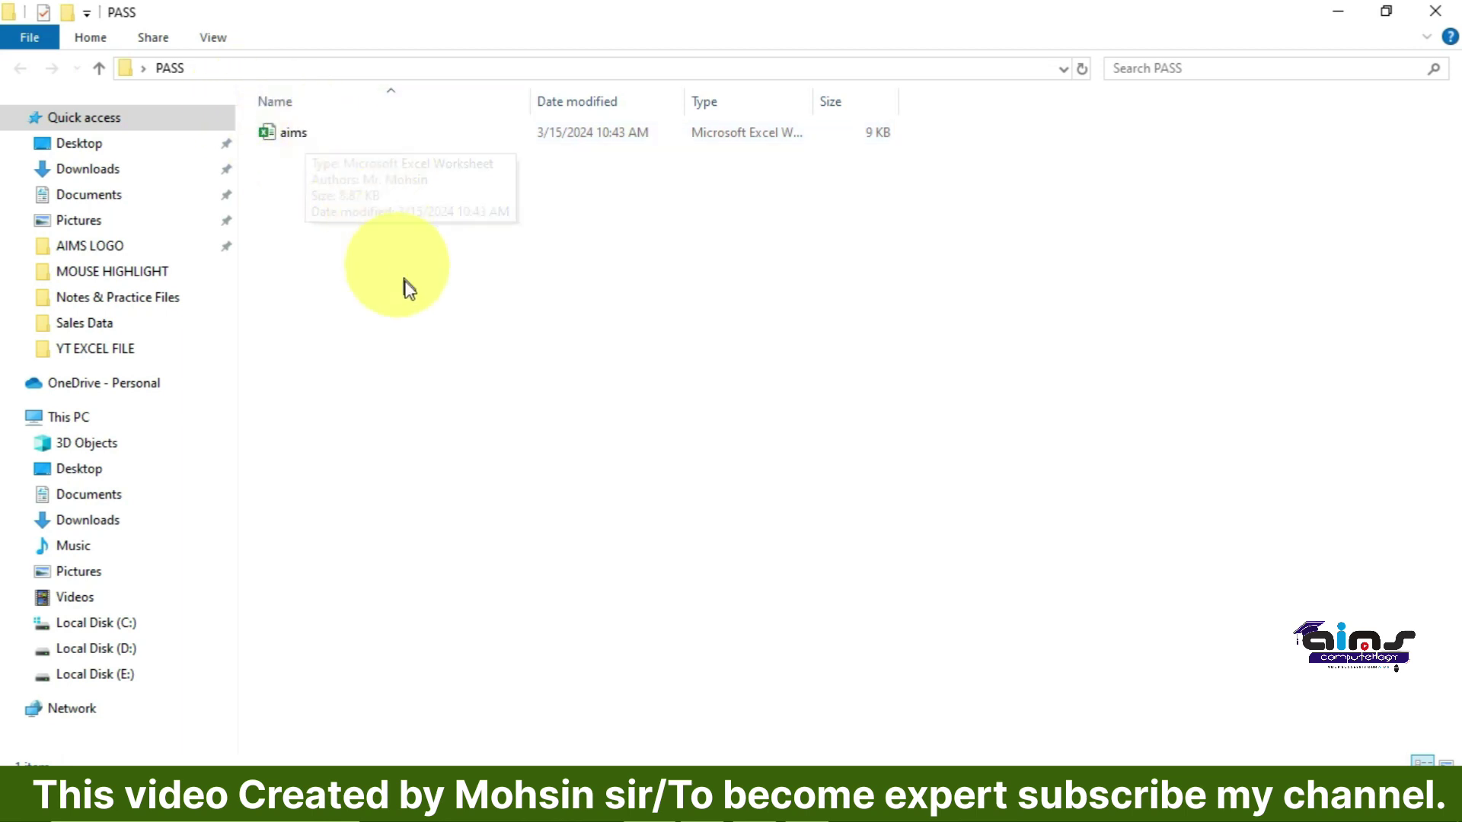
{"action": "left_click", "coordinate": [219, 39]}
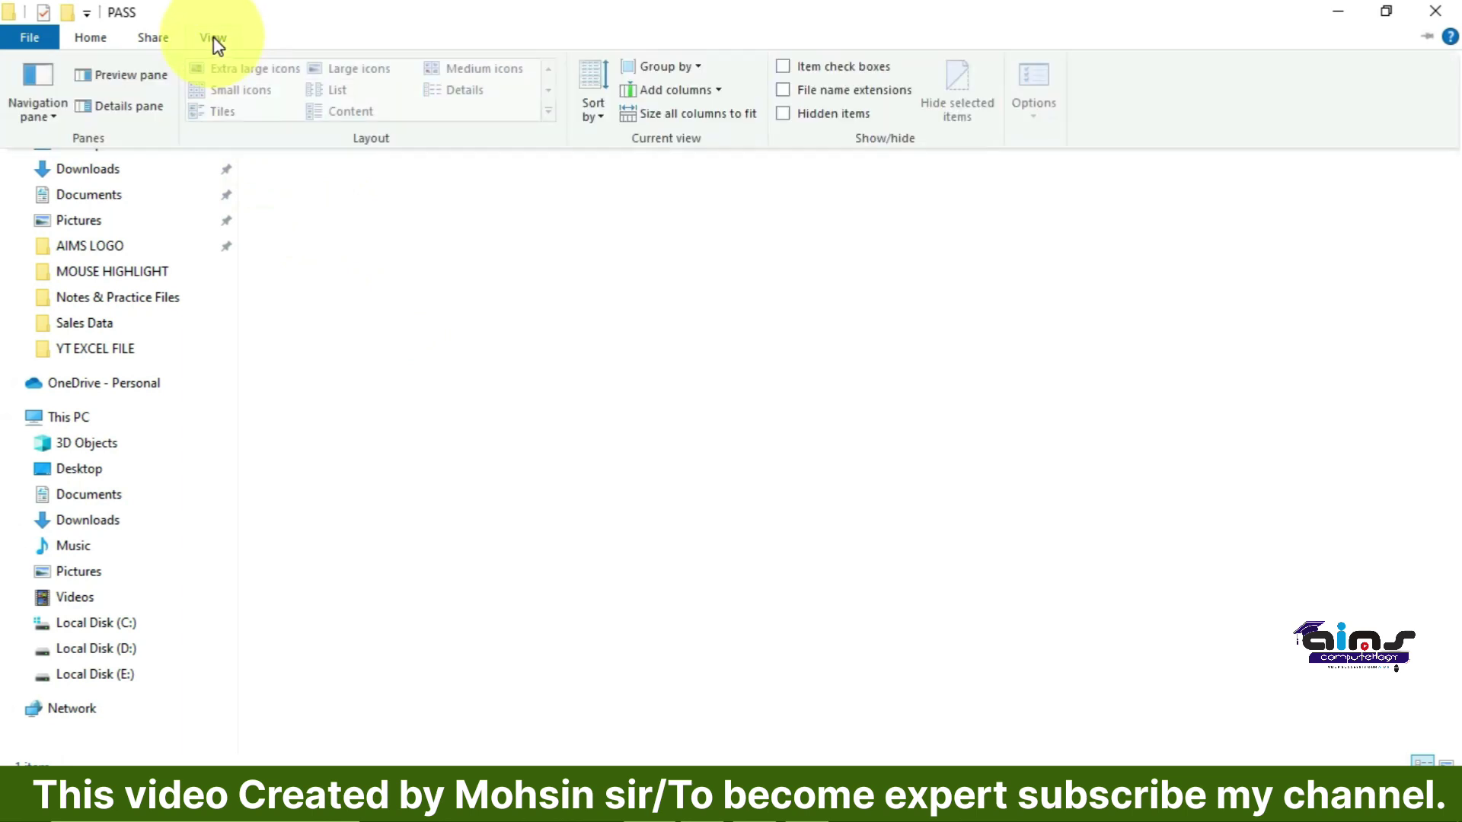
{"action": "left_click", "coordinate": [1036, 118]}
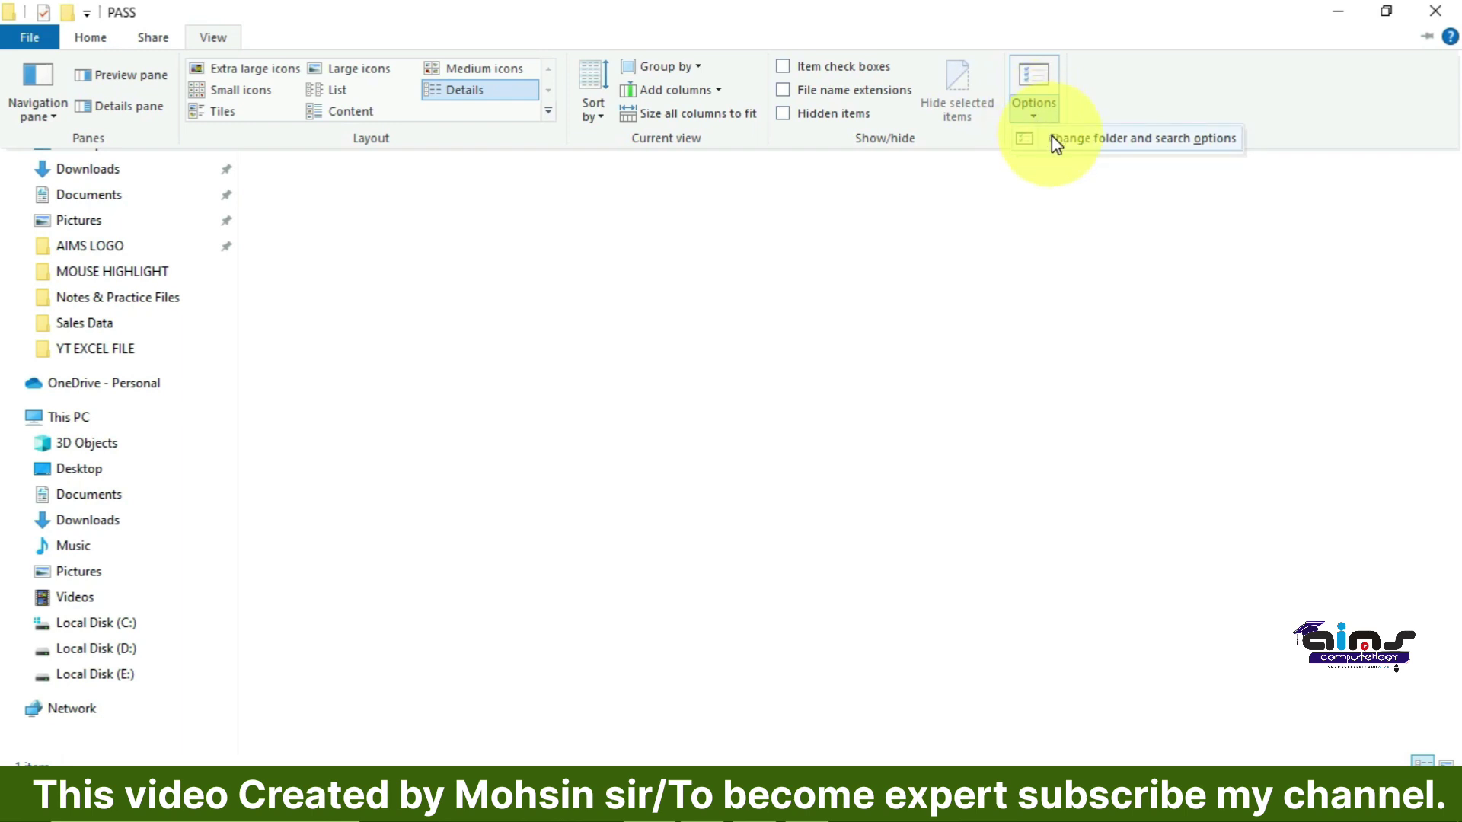
{"action": "left_click", "coordinate": [1056, 141]}
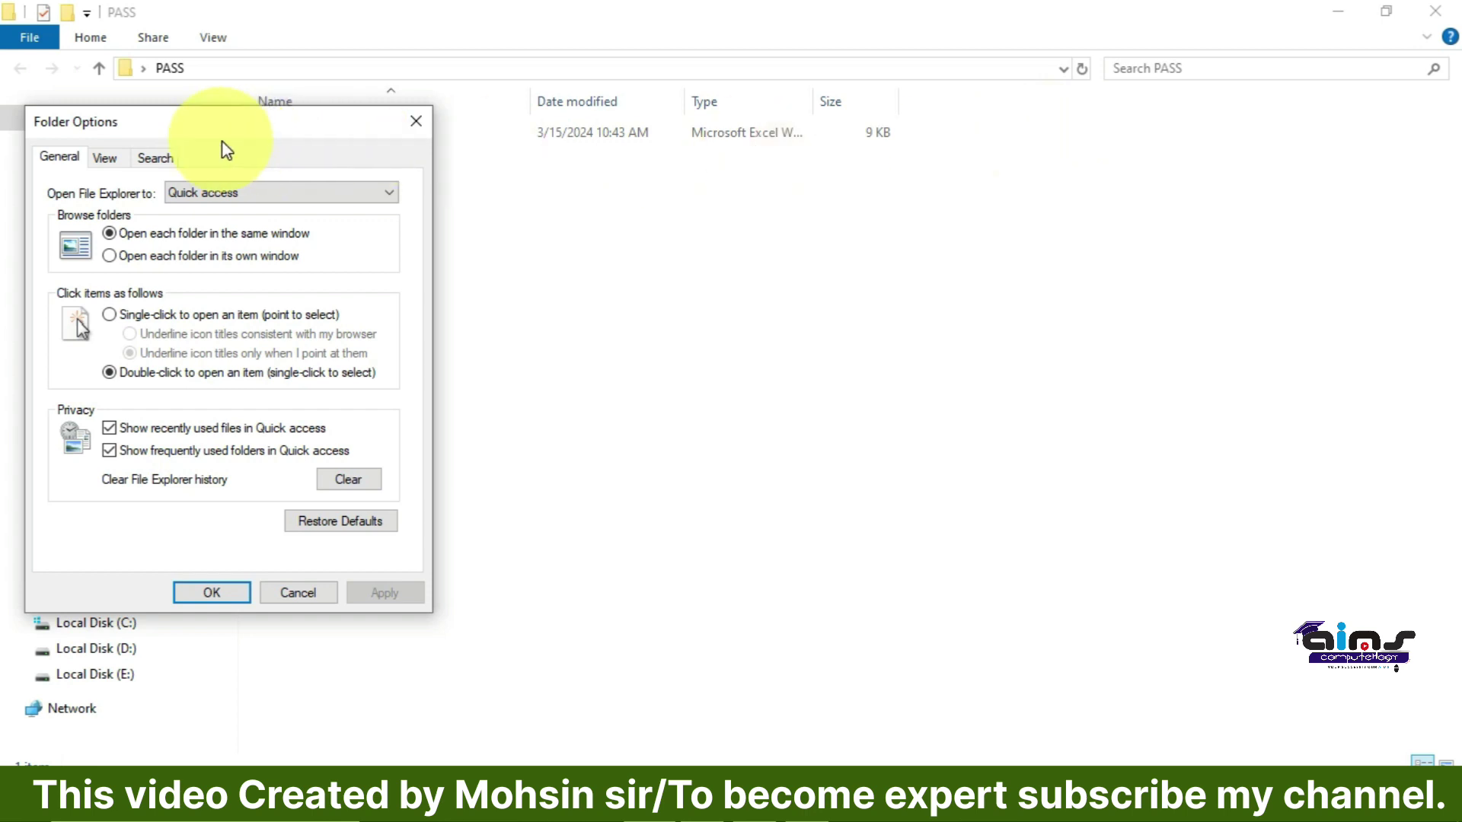
{"action": "left_click_drag", "start_coordinate": [241, 133], "coordinate": [550, 131]}
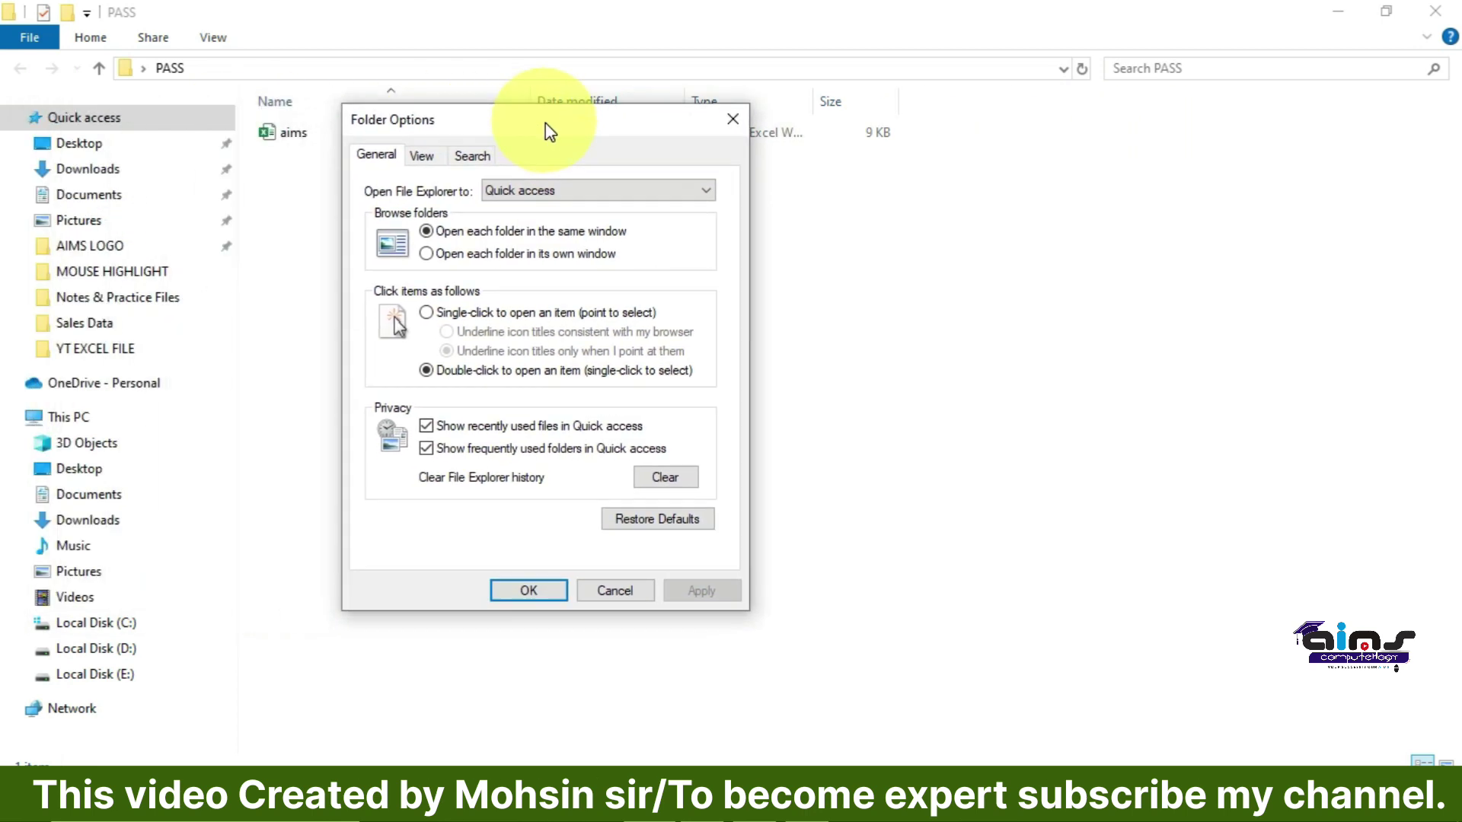
{"action": "left_click", "coordinate": [422, 161]}
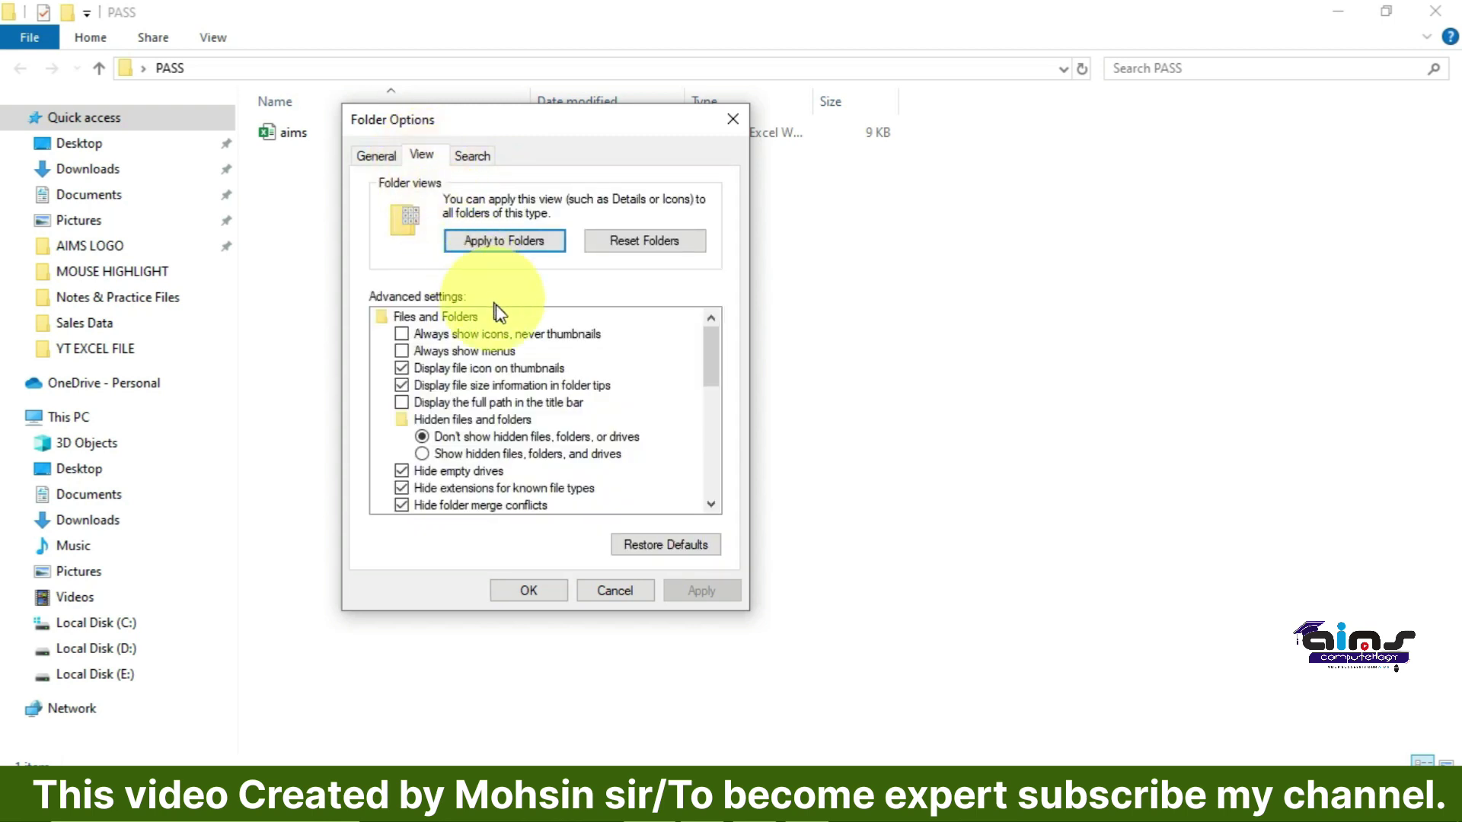
{"action": "scroll", "coordinate": [514, 355], "scroll_direction": "down", "scroll_amount": 1}
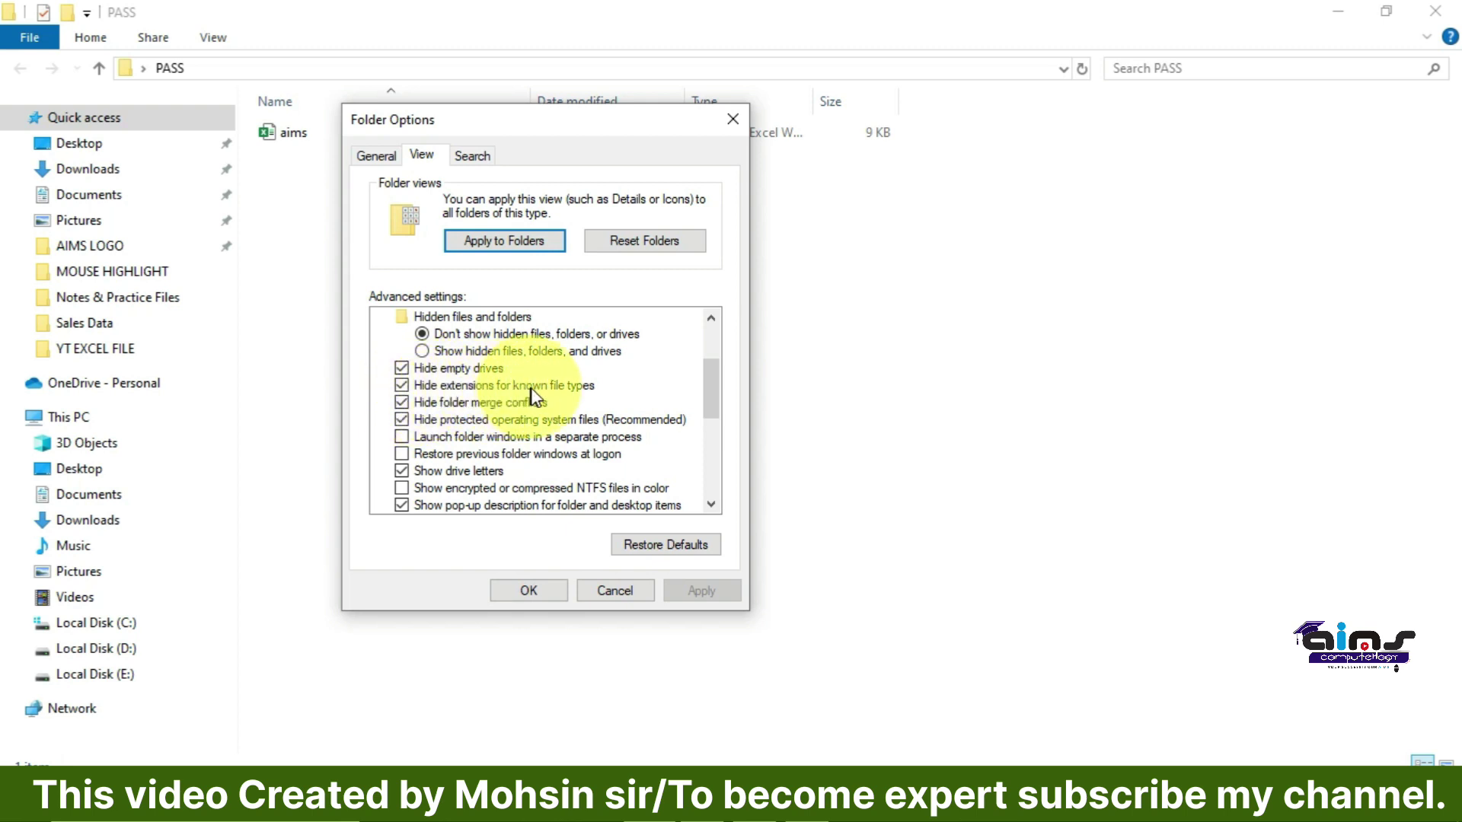
{"action": "left_click", "coordinate": [409, 389]}
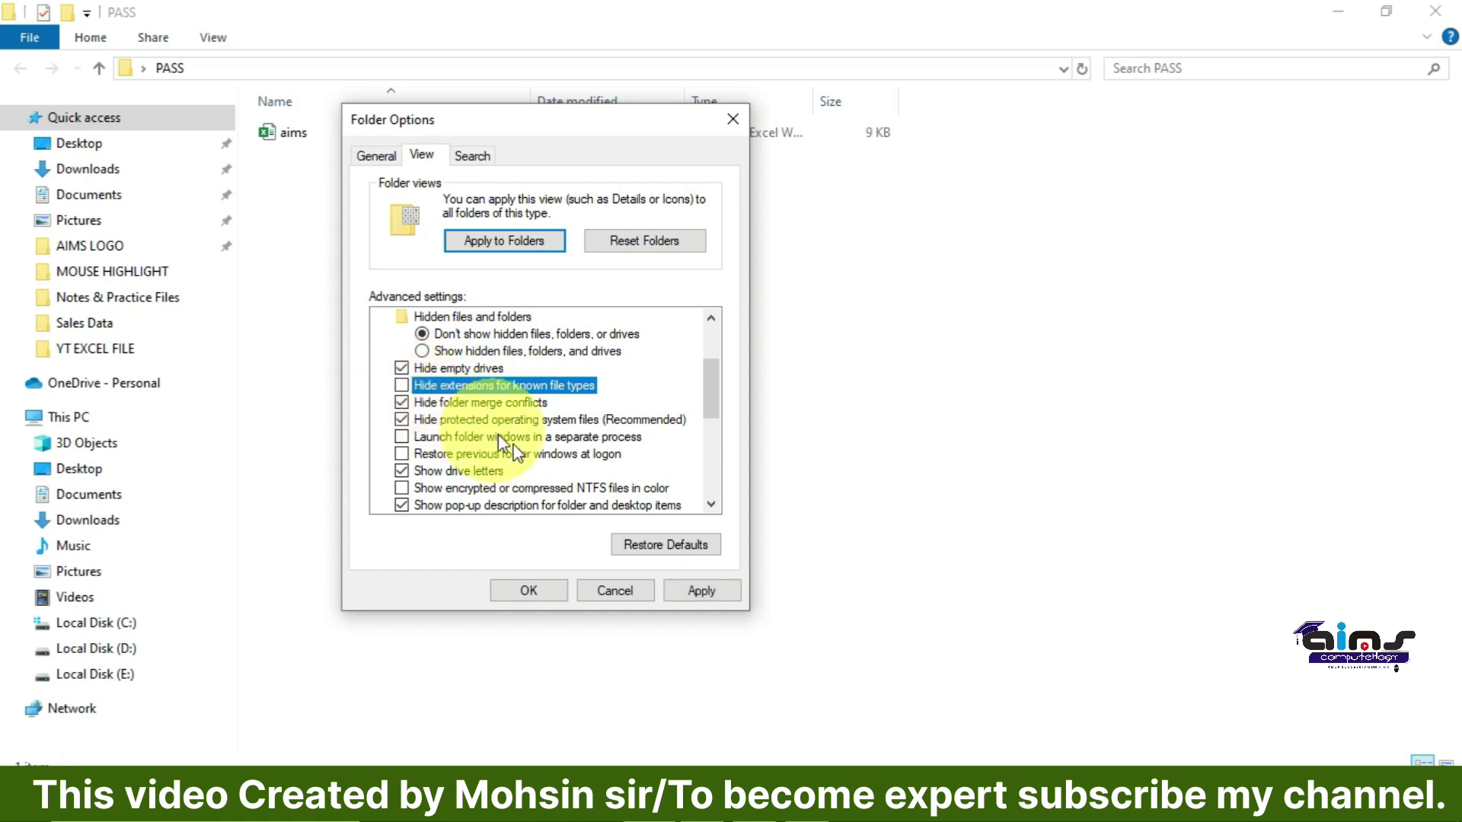
{"action": "left_click", "coordinate": [690, 591]}
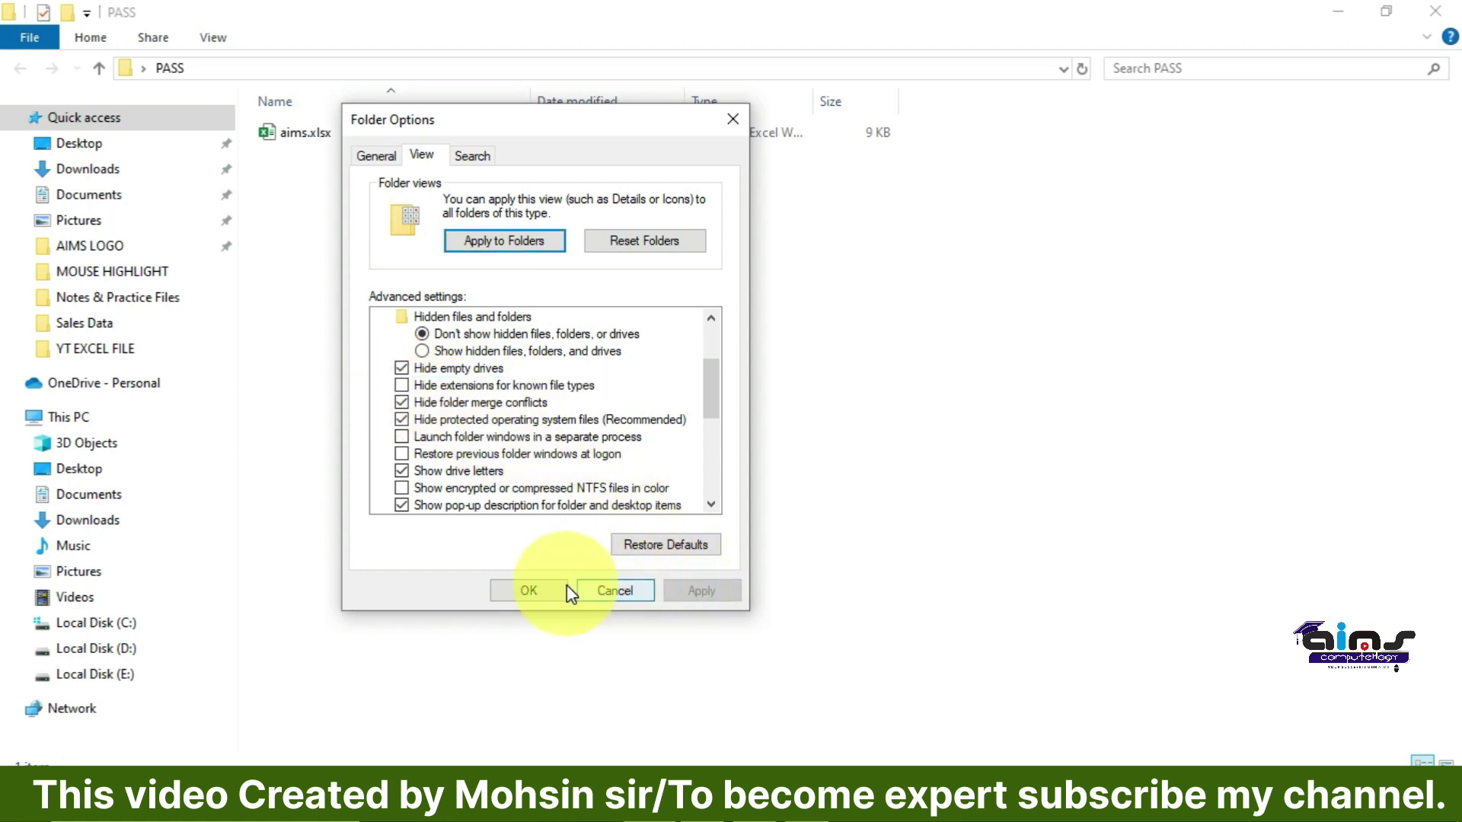
{"action": "left_click", "coordinate": [542, 587]}
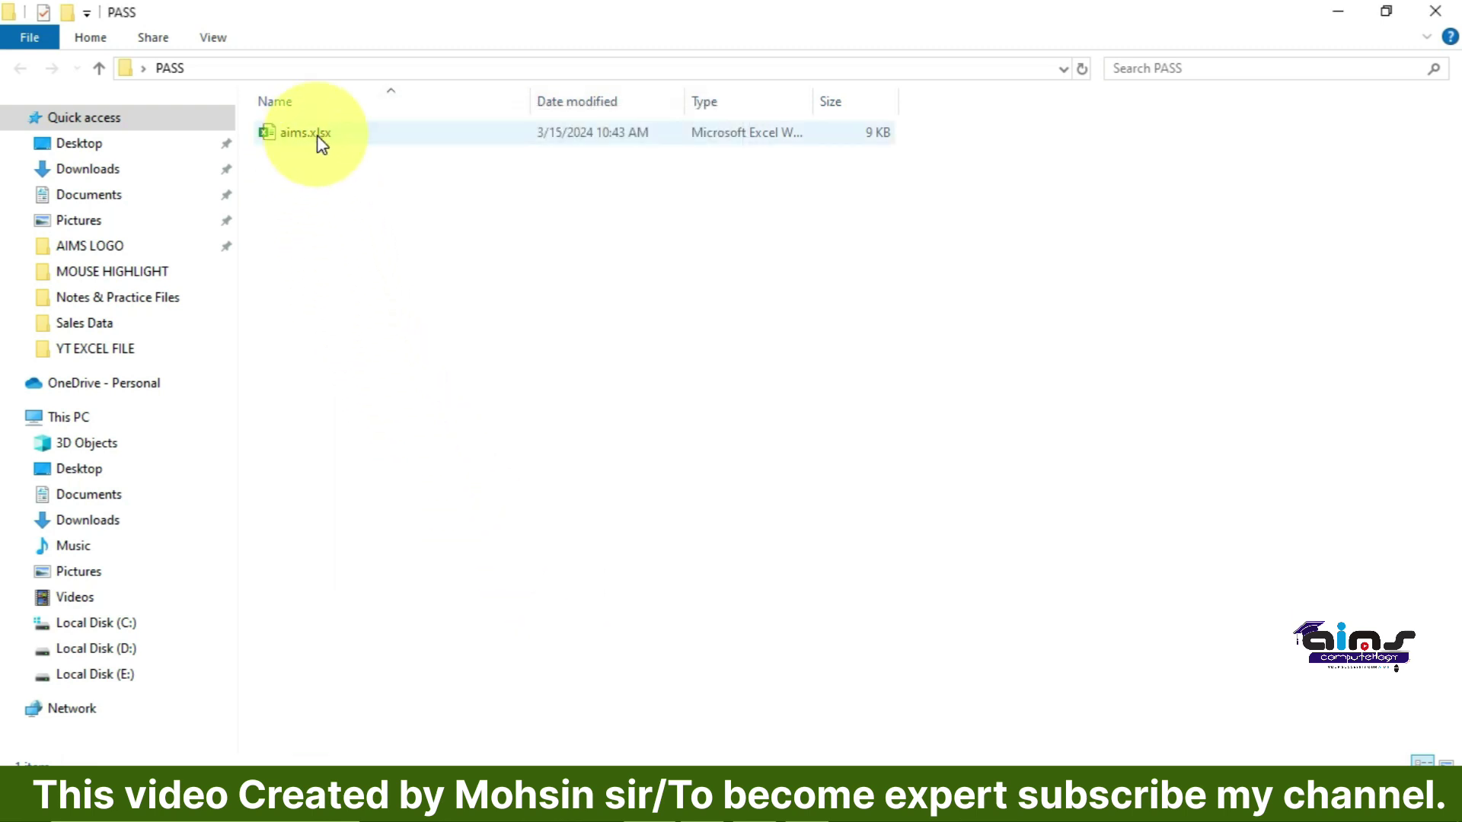
{"action": "mouse_move", "coordinate": [305, 133]}
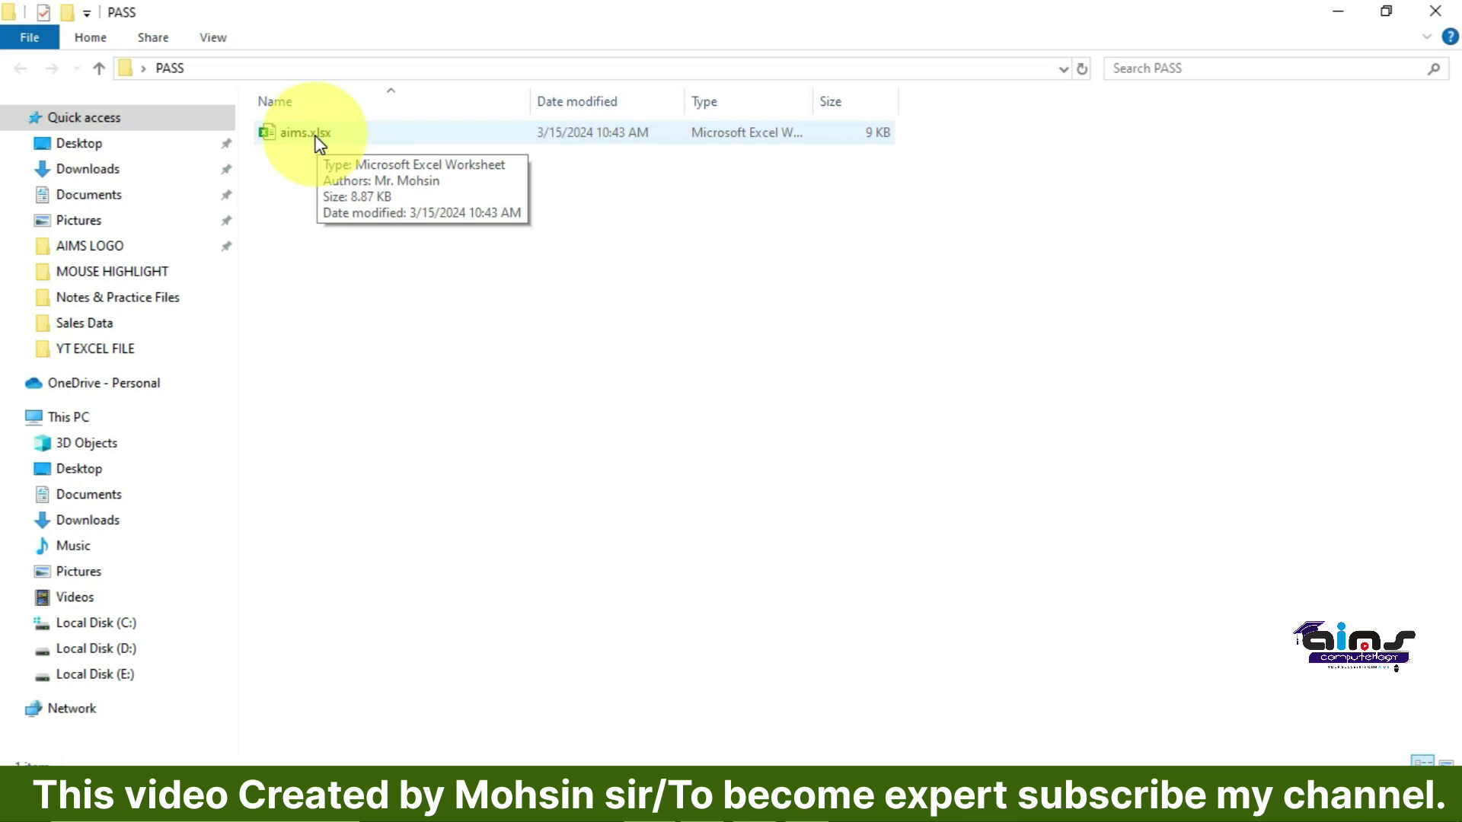
{"action": "left_click", "coordinate": [206, 38]}
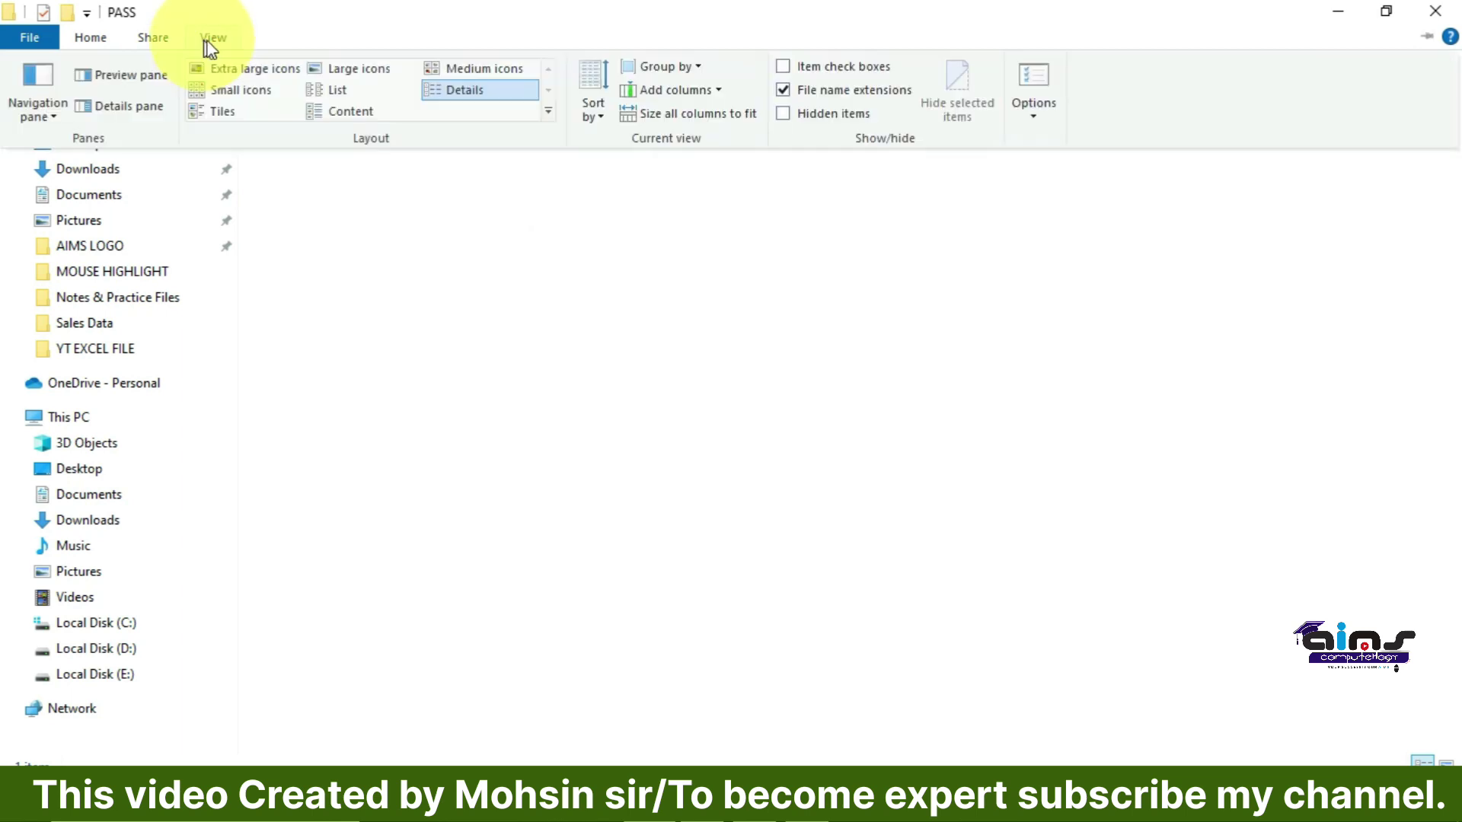
{"action": "left_click", "coordinate": [1033, 110]}
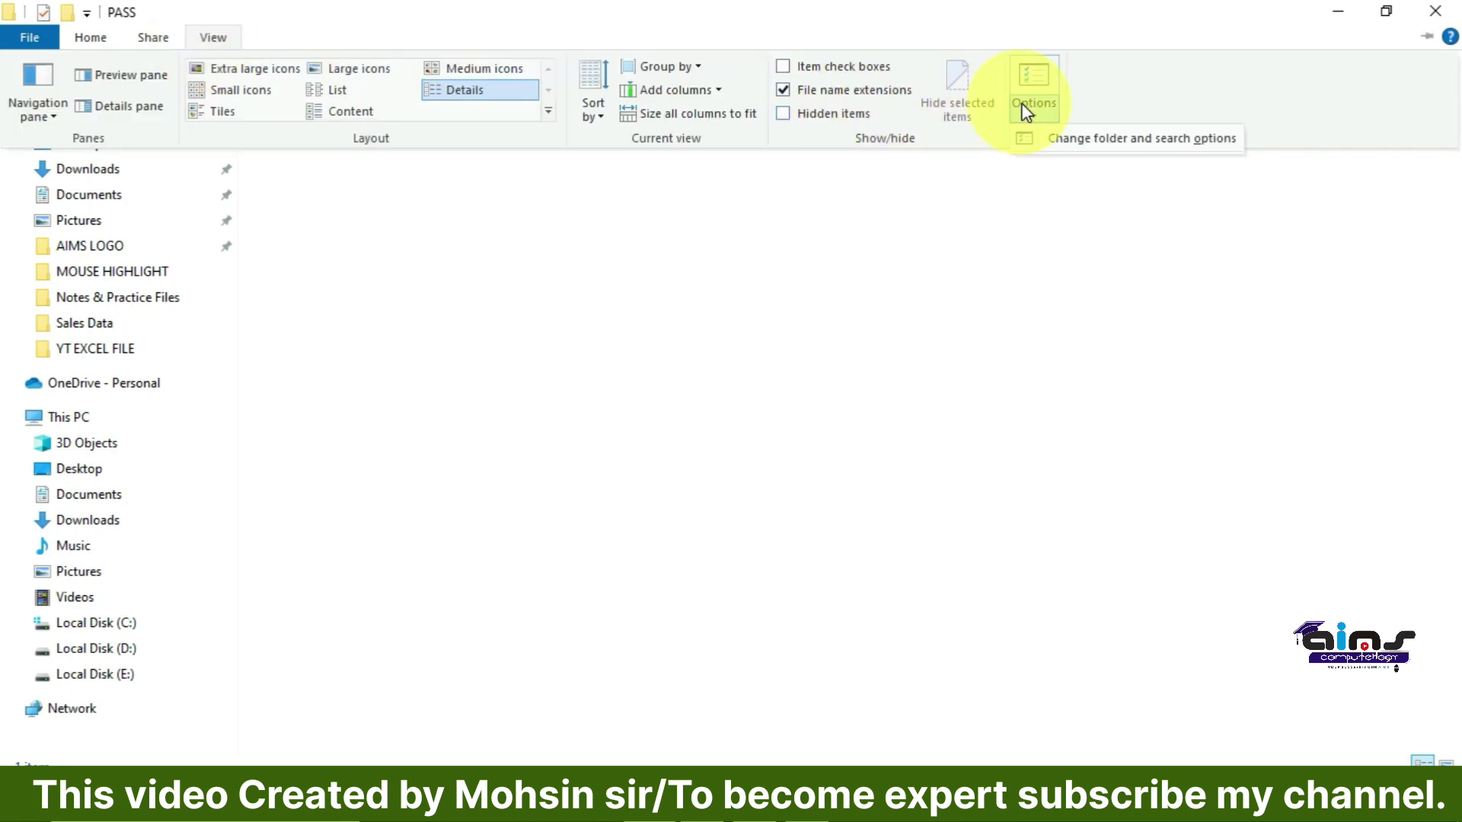
{"action": "left_click", "coordinate": [1062, 140]}
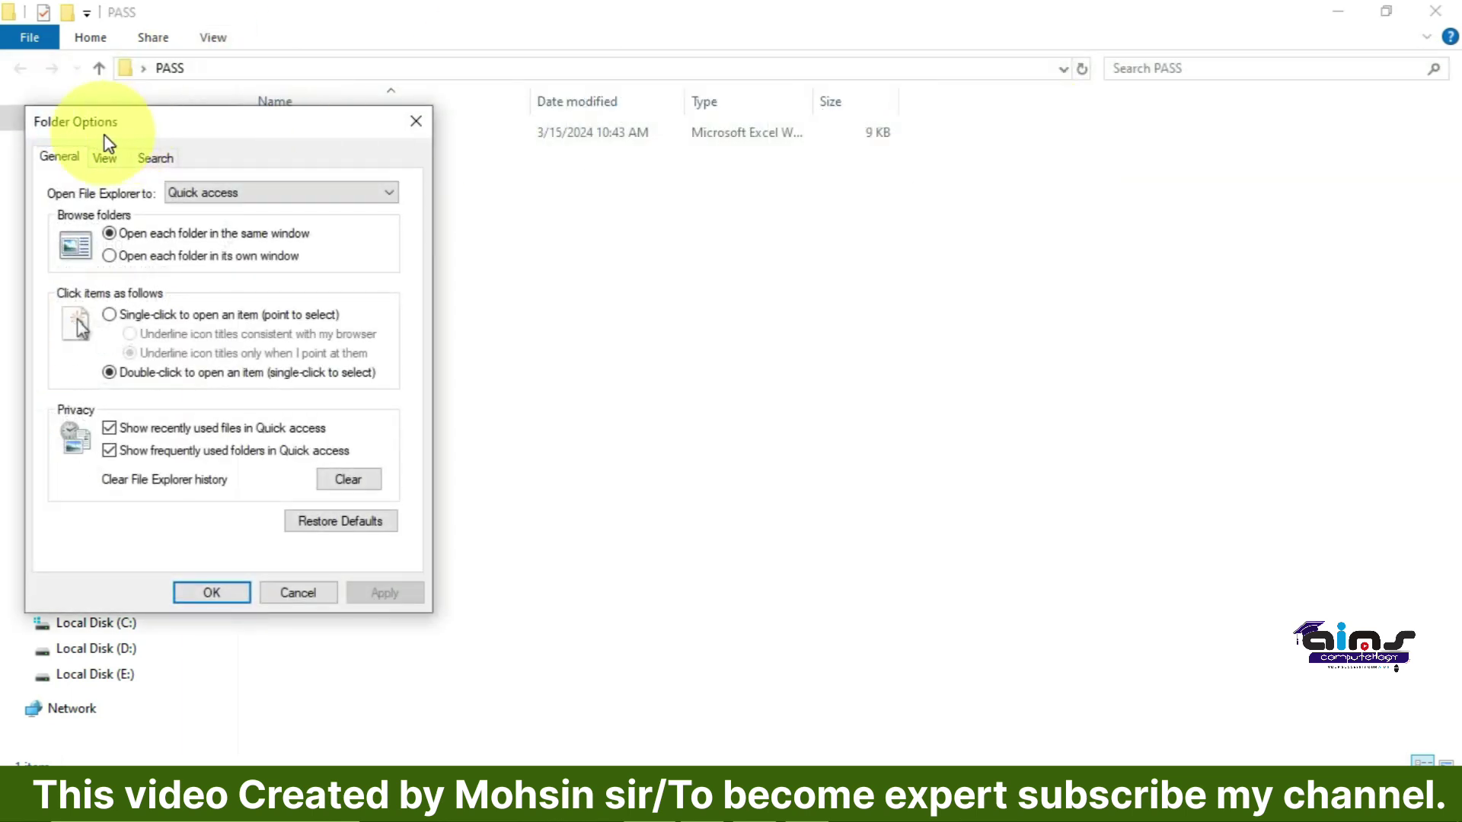
{"action": "left_click", "coordinate": [105, 158]}
{"action": "scroll", "coordinate": [205, 350], "scroll_direction": "down", "scroll_amount": 1}
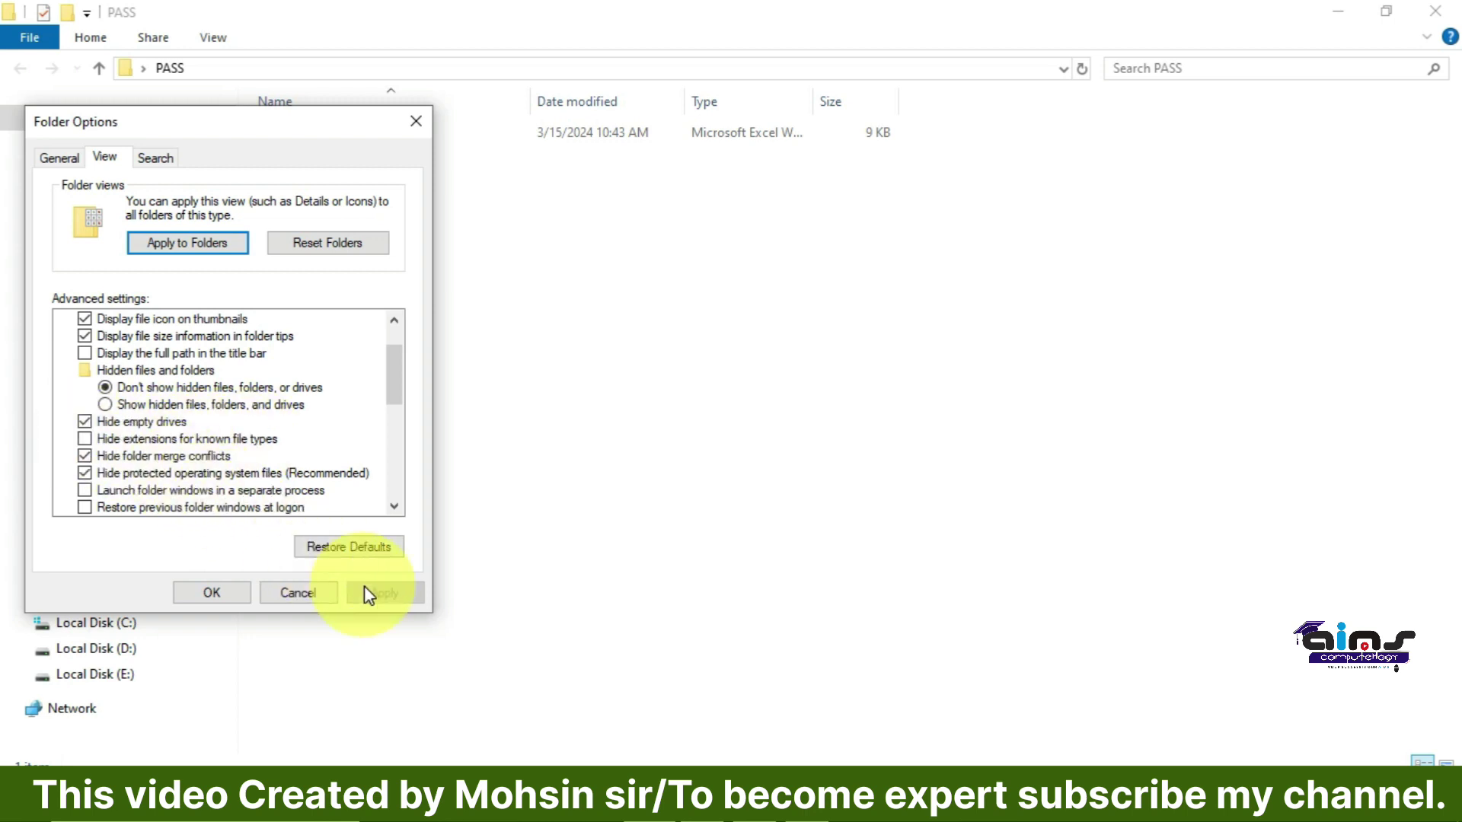
{"action": "left_click", "coordinate": [290, 592]}
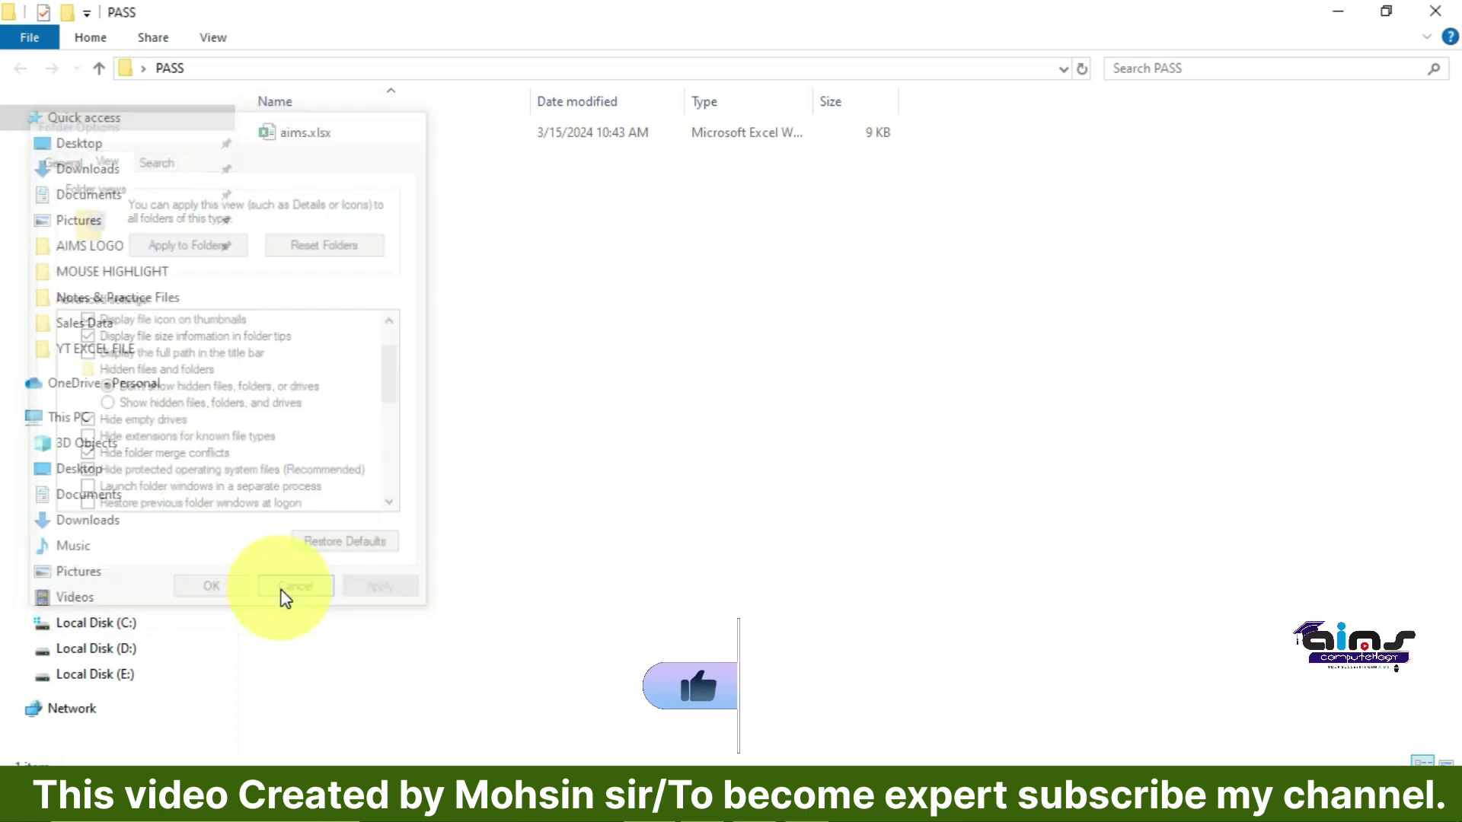
Step: Rename aims.xlsx to aims.zip and accept the extension-change warning
{"action": "right_click", "coordinate": [348, 132]}
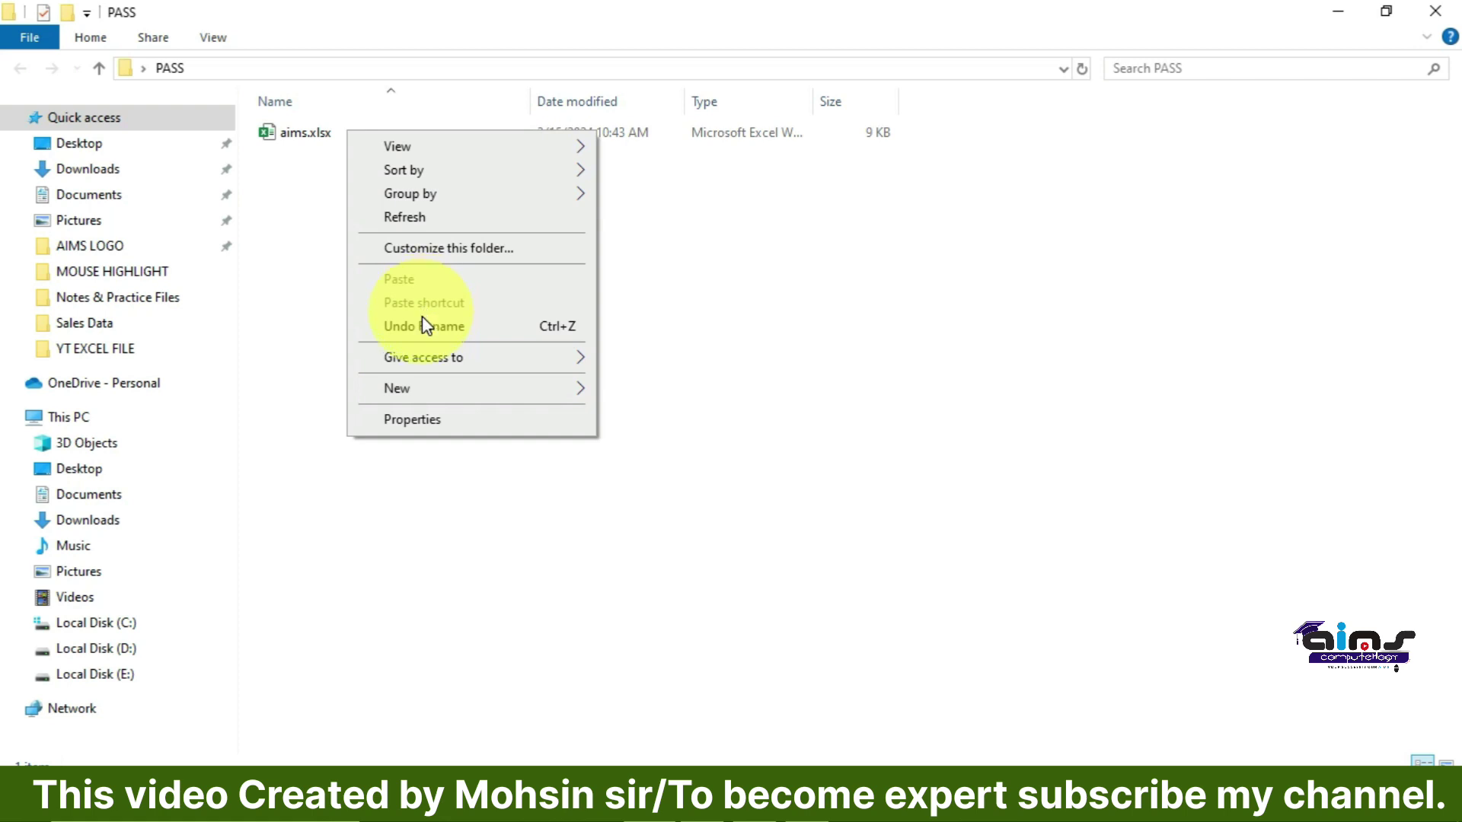
{"action": "left_click", "coordinate": [723, 350]}
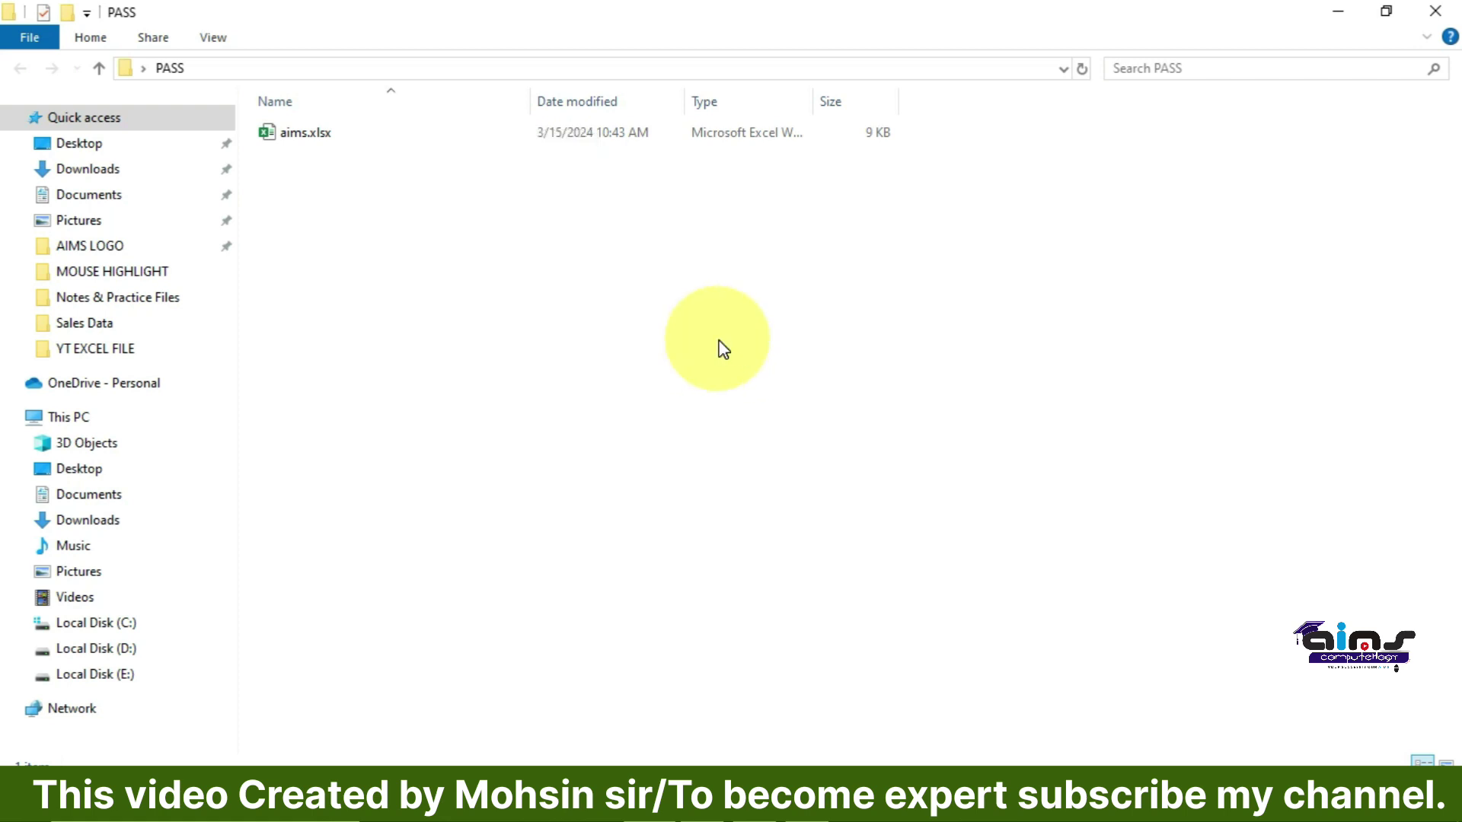
{"action": "left_click", "coordinate": [342, 136]}
{"action": "key", "text": "F2"}
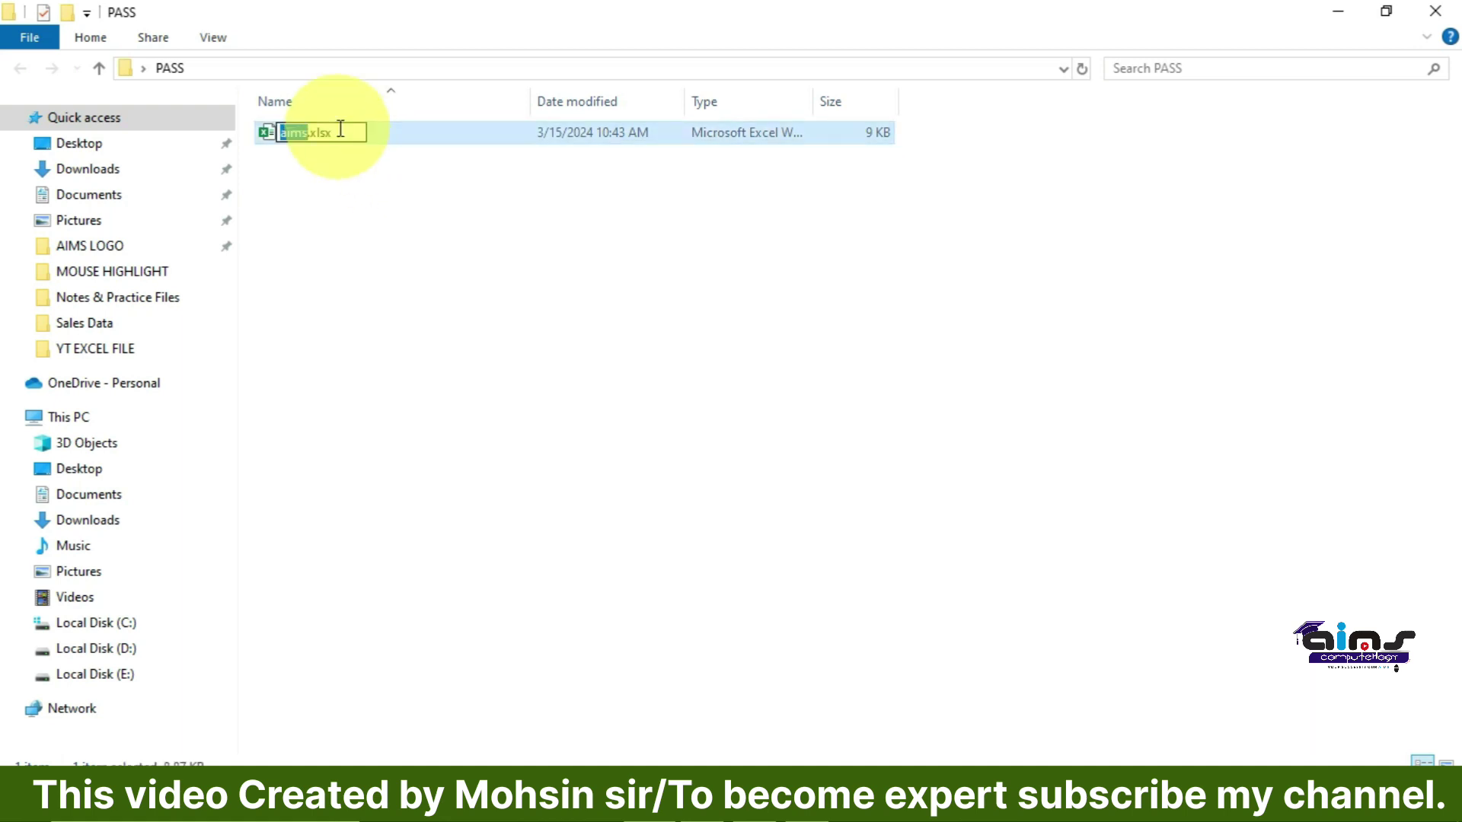
{"action": "key", "text": "Home"}
{"action": "key", "text": "BackSpace"}
{"action": "key", "text": "BackSpace"}
{"action": "key", "text": "BackSpace"}
{"action": "key", "text": "BackSpace"}
{"action": "type", "text": "z"}
{"action": "type", "text": "ip"}
{"action": "key", "text": "Return"}
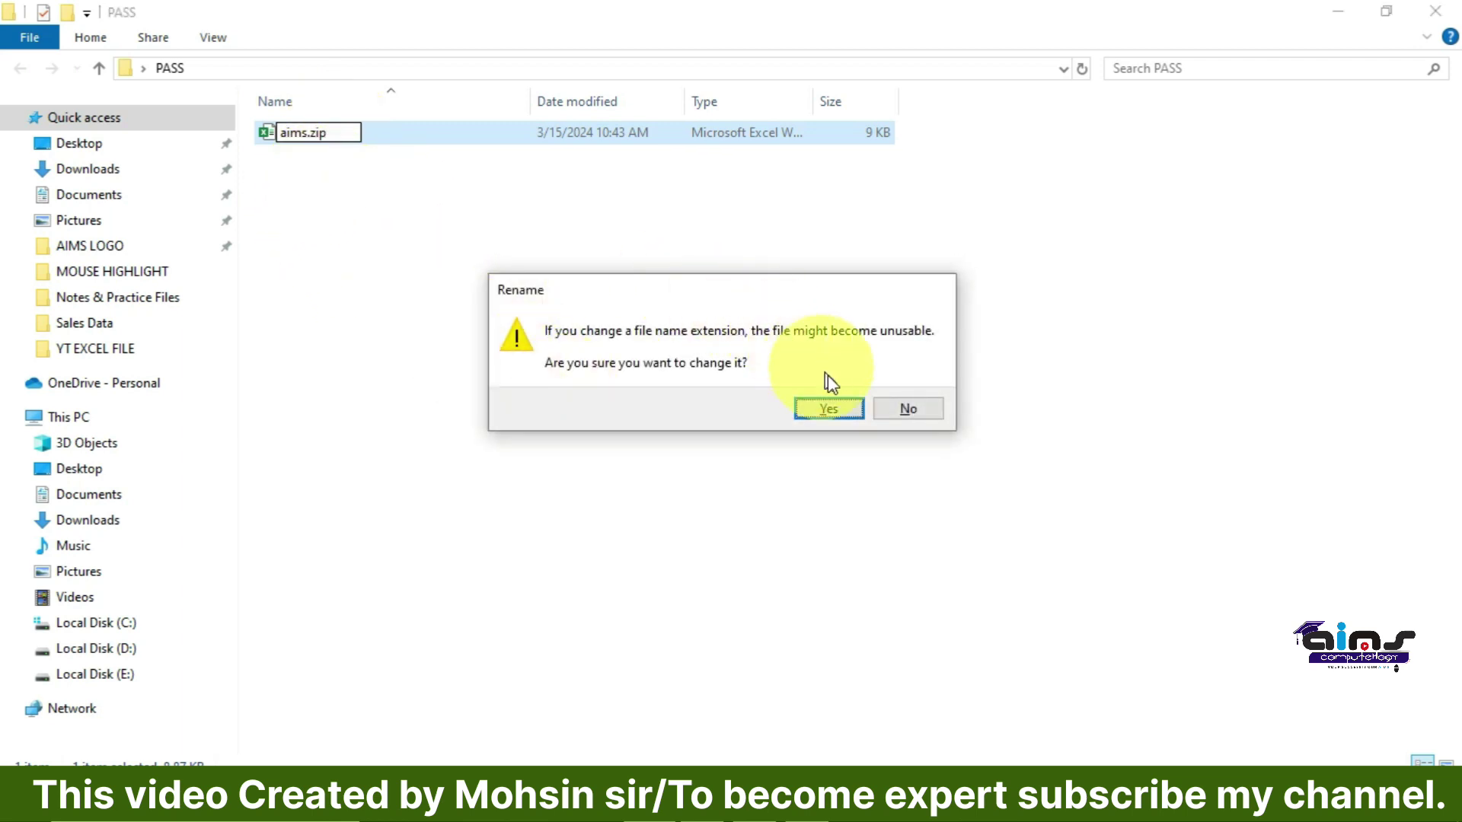
{"action": "left_click", "coordinate": [834, 409]}
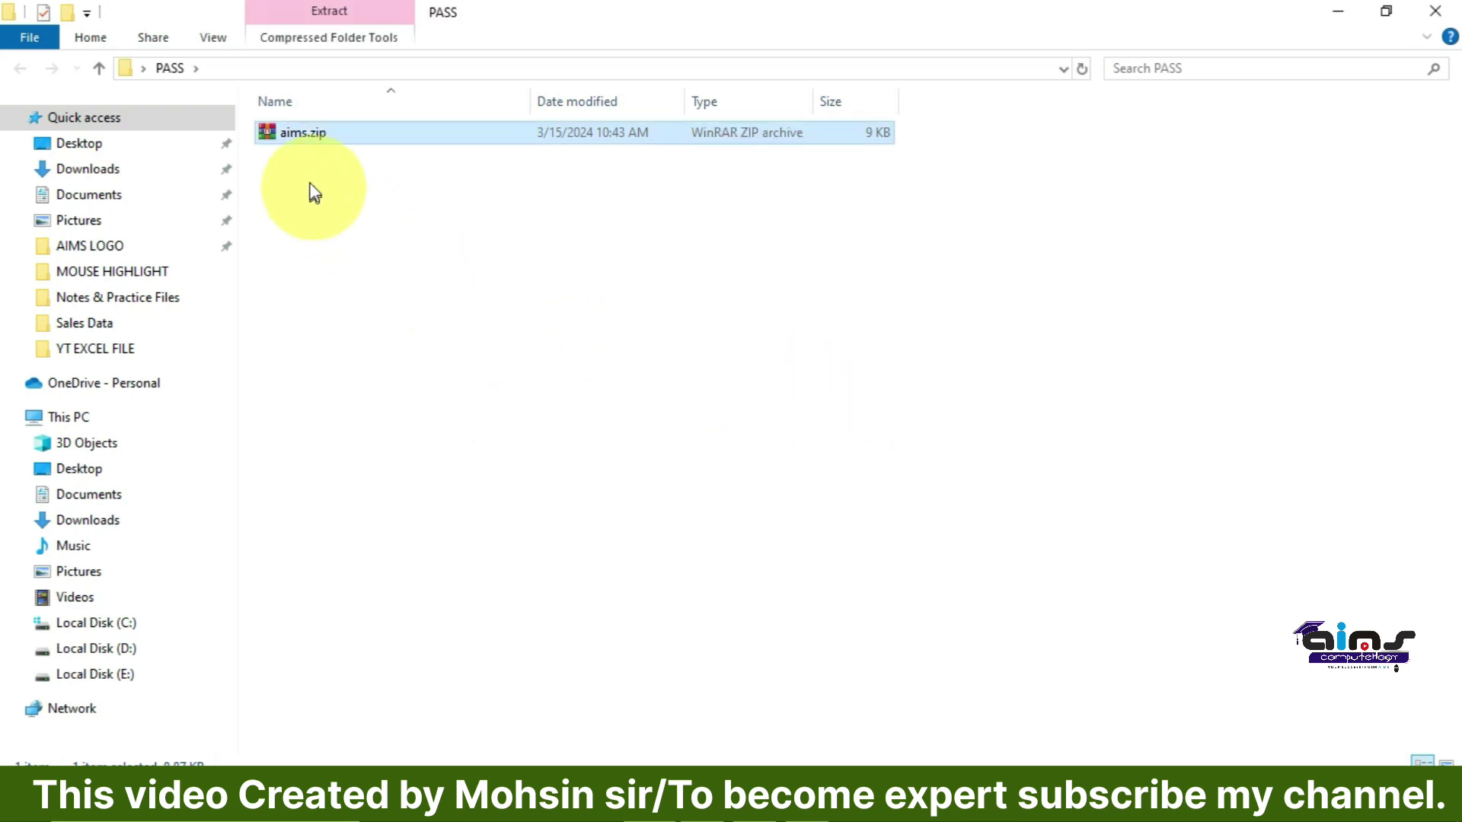
Step: Extract aims.zip here, placing _rels, docProps, xl and [Content_Types].xml in PASS
{"action": "double_click", "coordinate": [326, 136]}
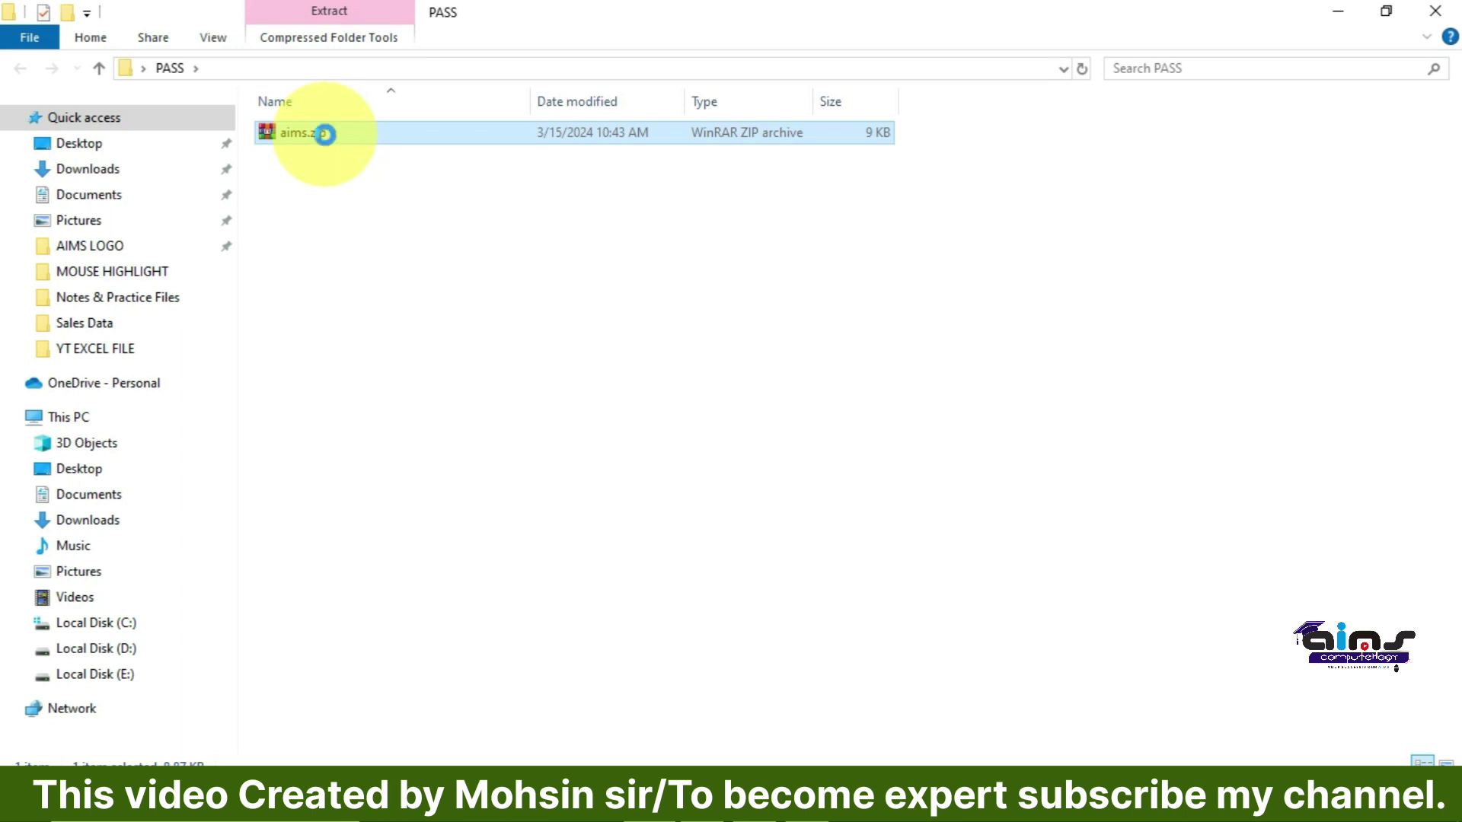
{"action": "right_click", "coordinate": [325, 135]}
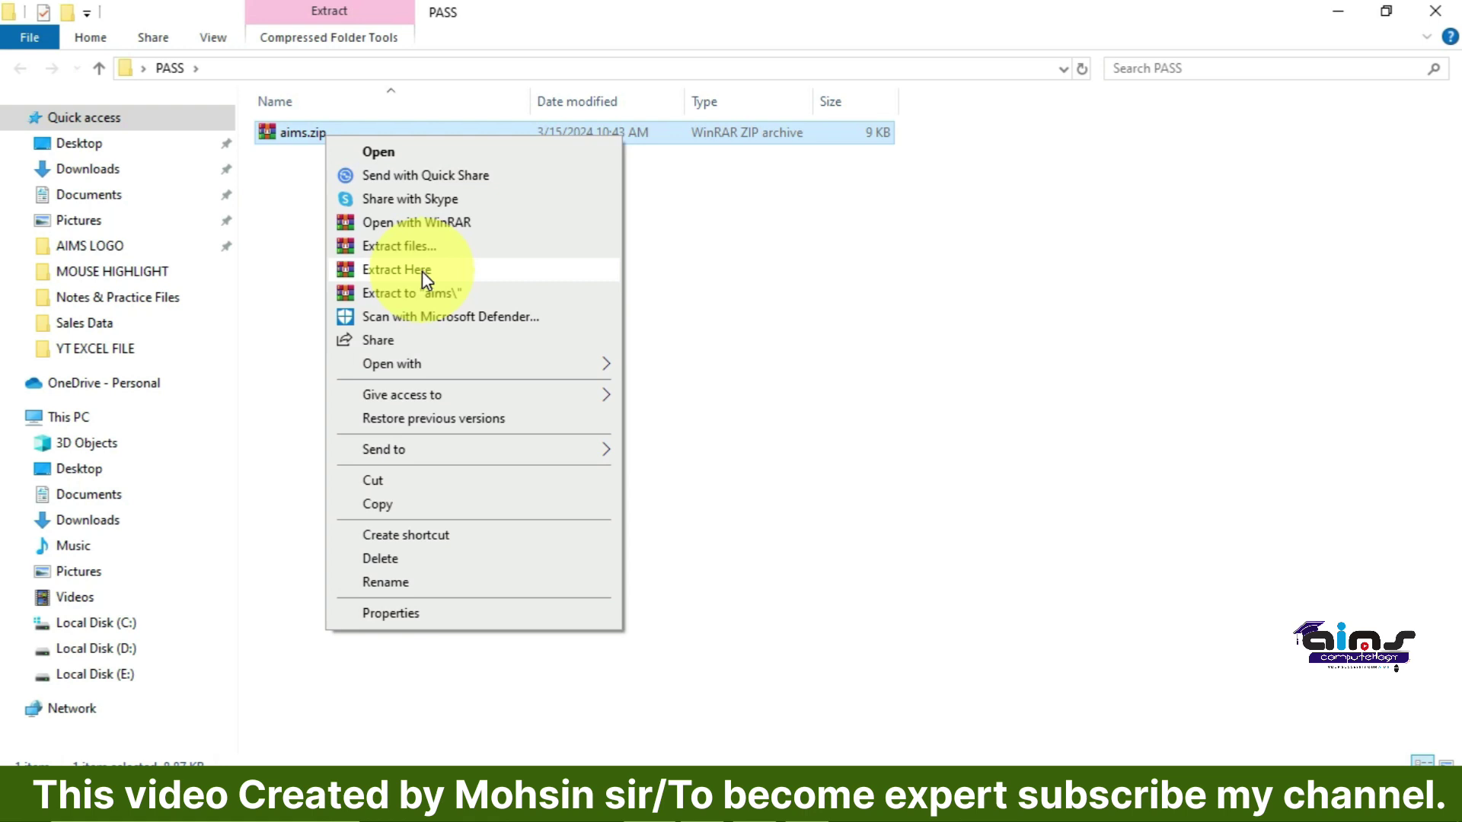
{"action": "left_click", "coordinate": [427, 272]}
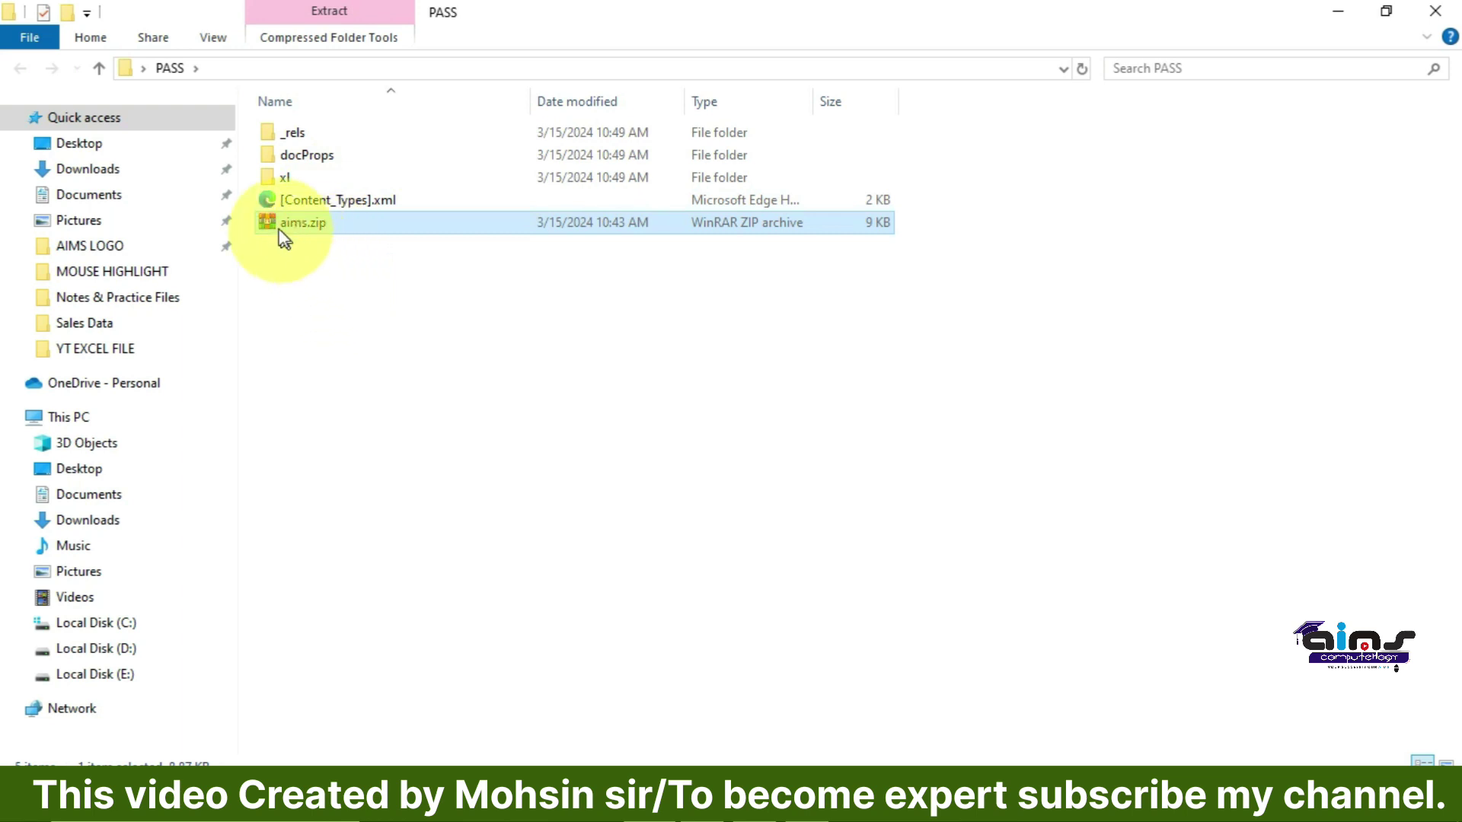
Step: Browse into xl\worksheets and open sheet1.xml with WordPad
{"action": "double_click", "coordinate": [322, 181]}
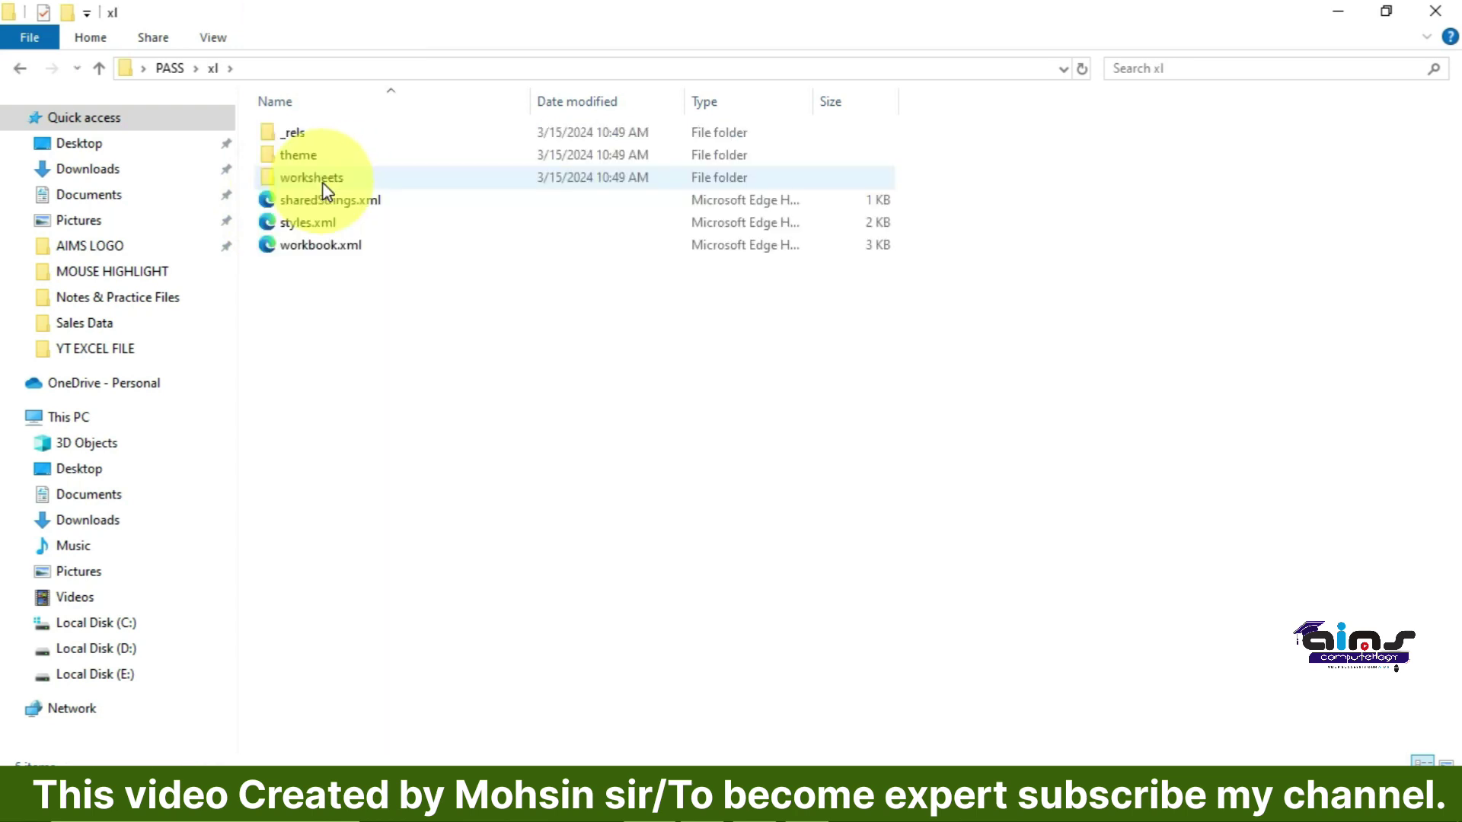
{"action": "mouse_move", "coordinate": [311, 176]}
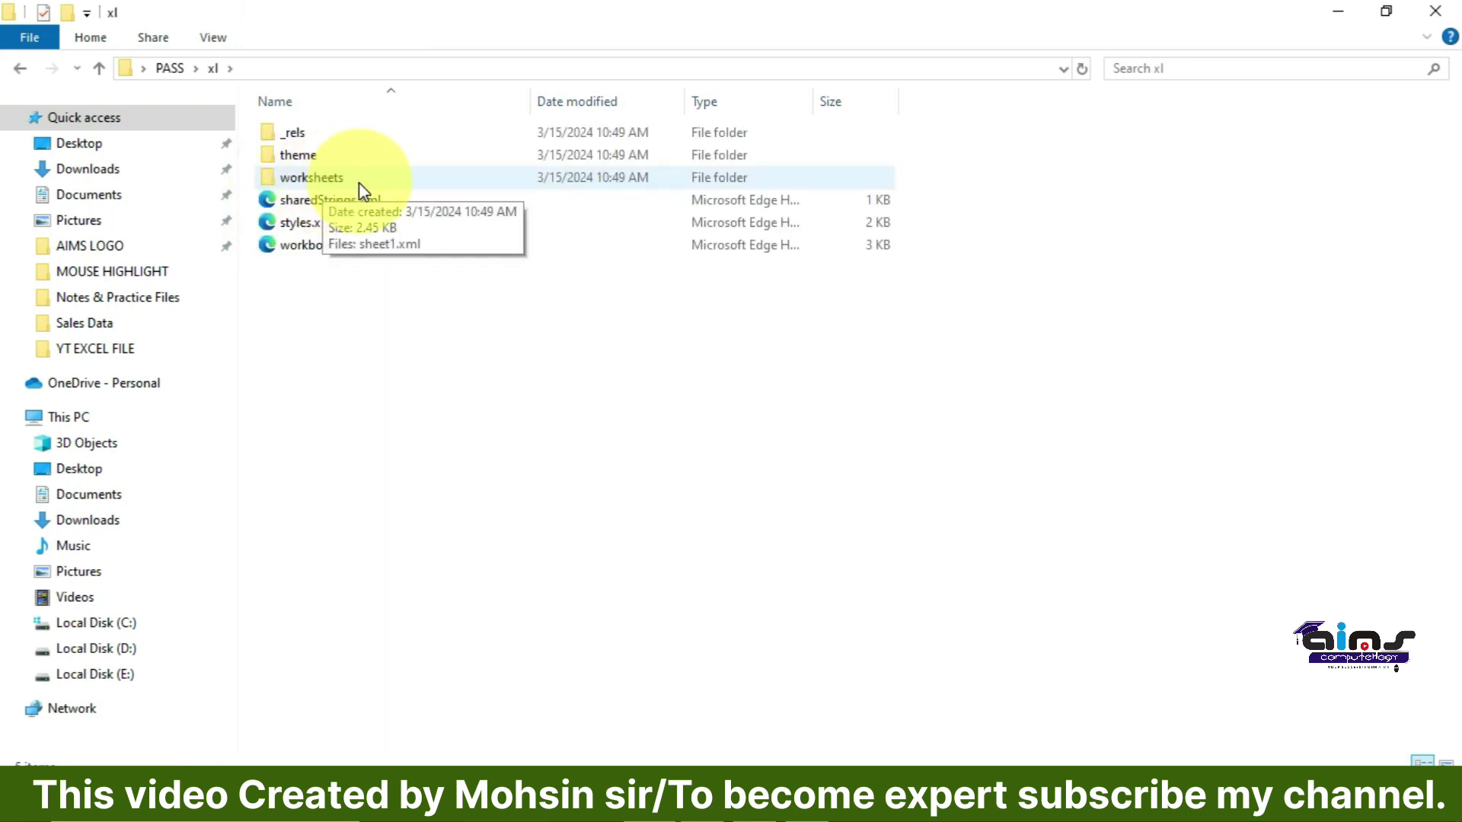
{"action": "double_click", "coordinate": [408, 188]}
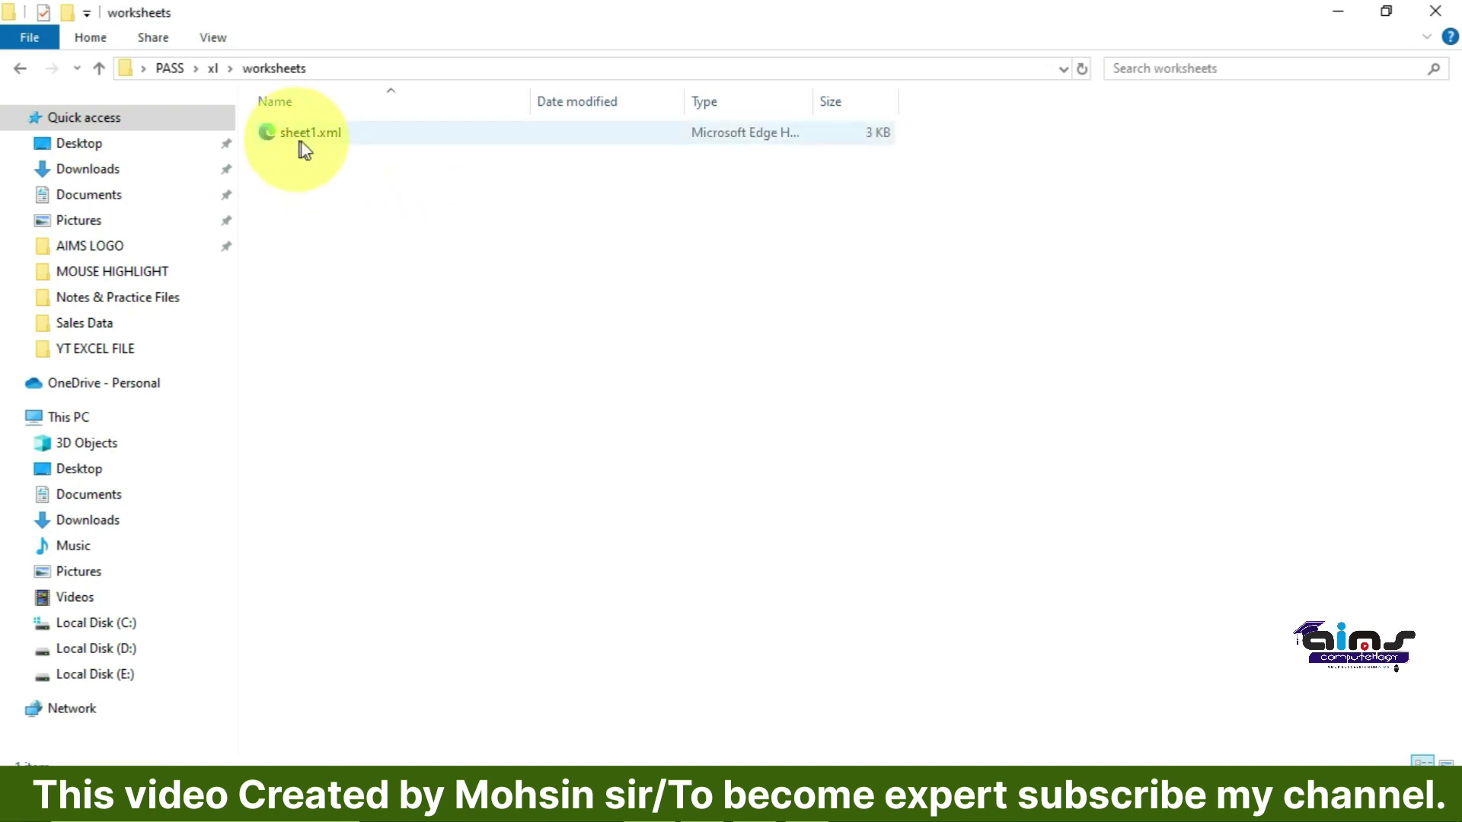
{"action": "left_click", "coordinate": [348, 142]}
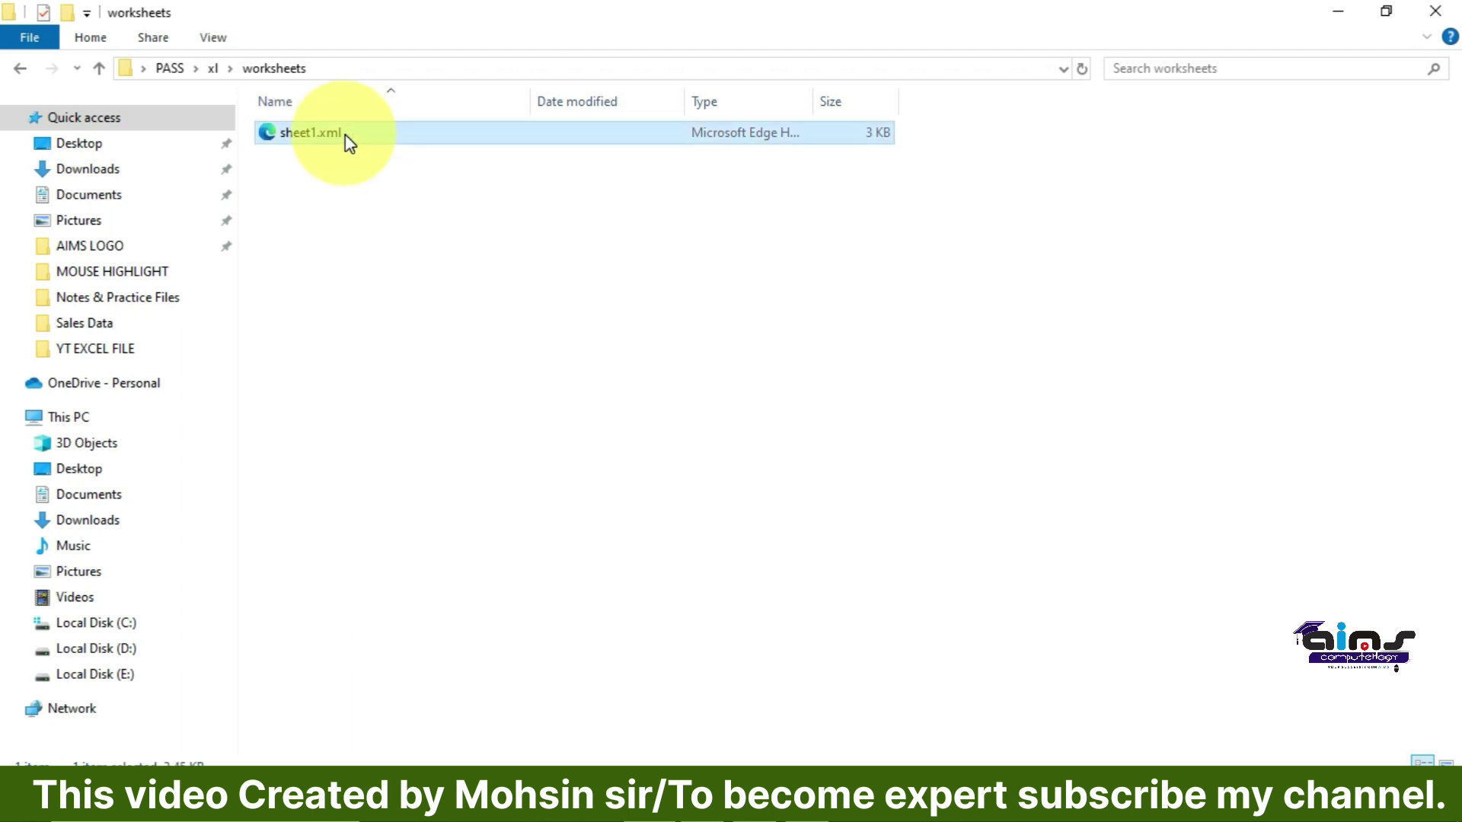
{"action": "double_click", "coordinate": [345, 135]}
{"action": "right_click", "coordinate": [345, 135]}
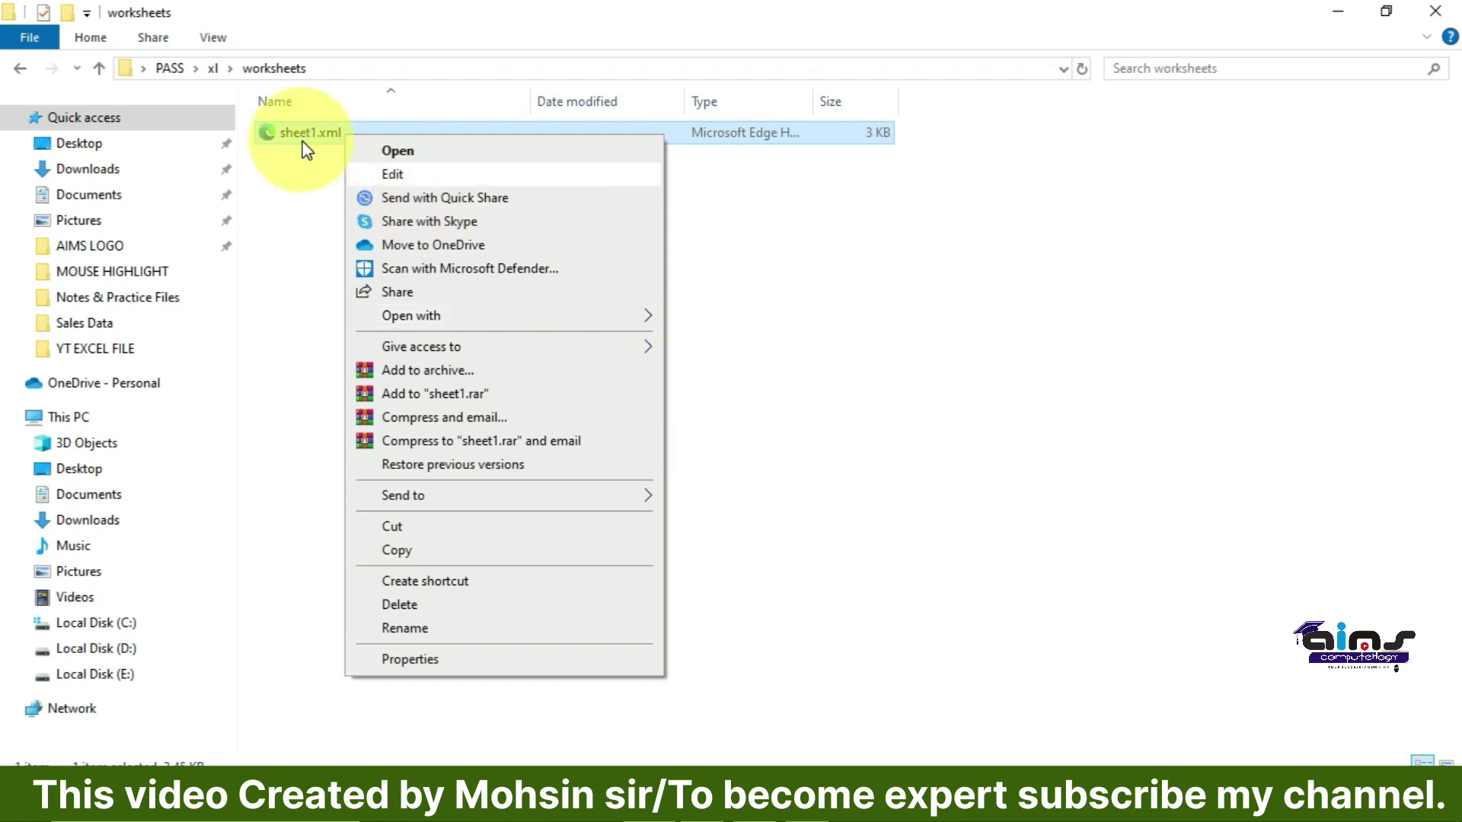
{"action": "mouse_move", "coordinate": [411, 315]}
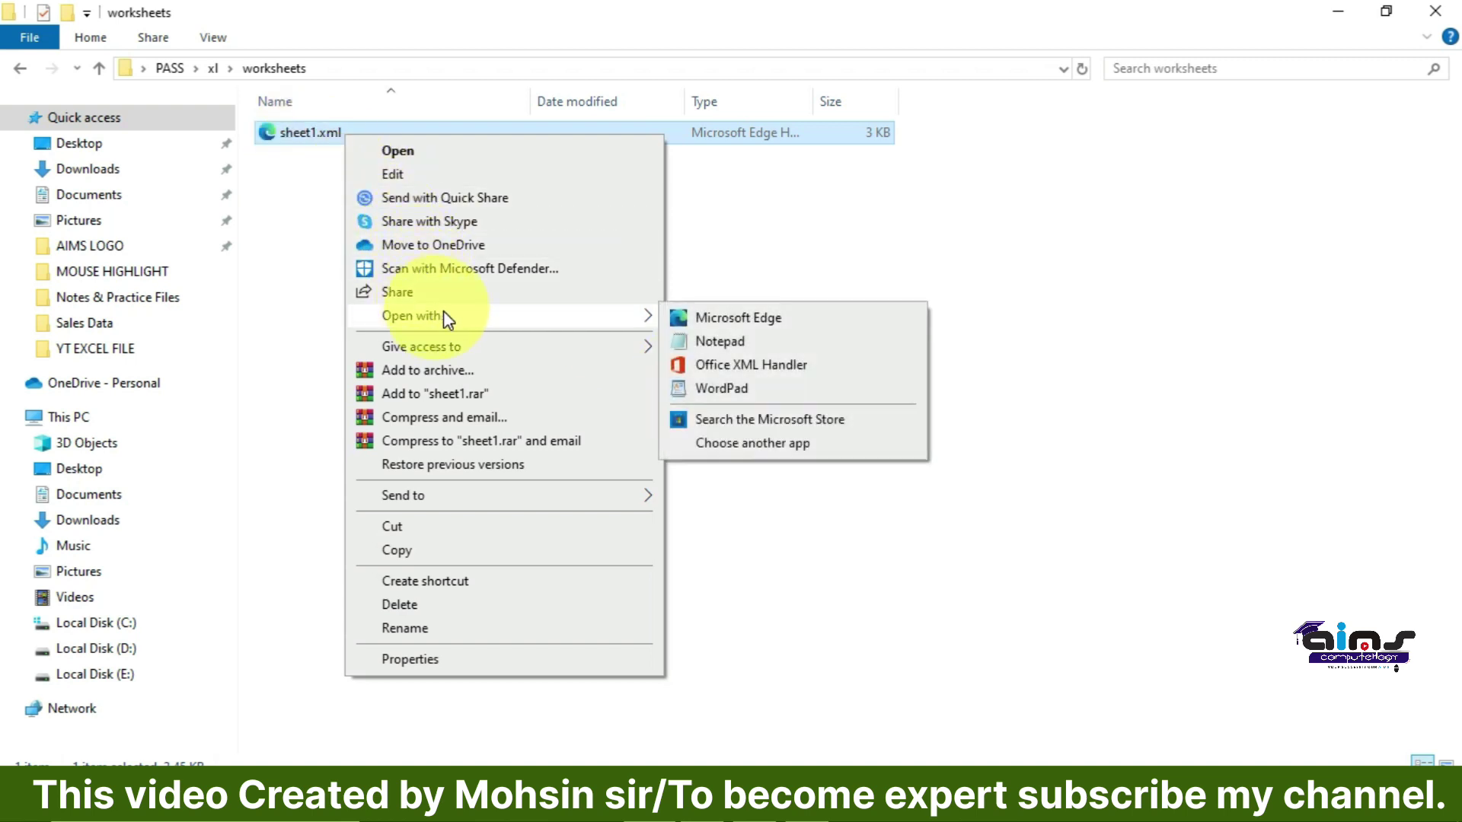
{"action": "left_click", "coordinate": [766, 390]}
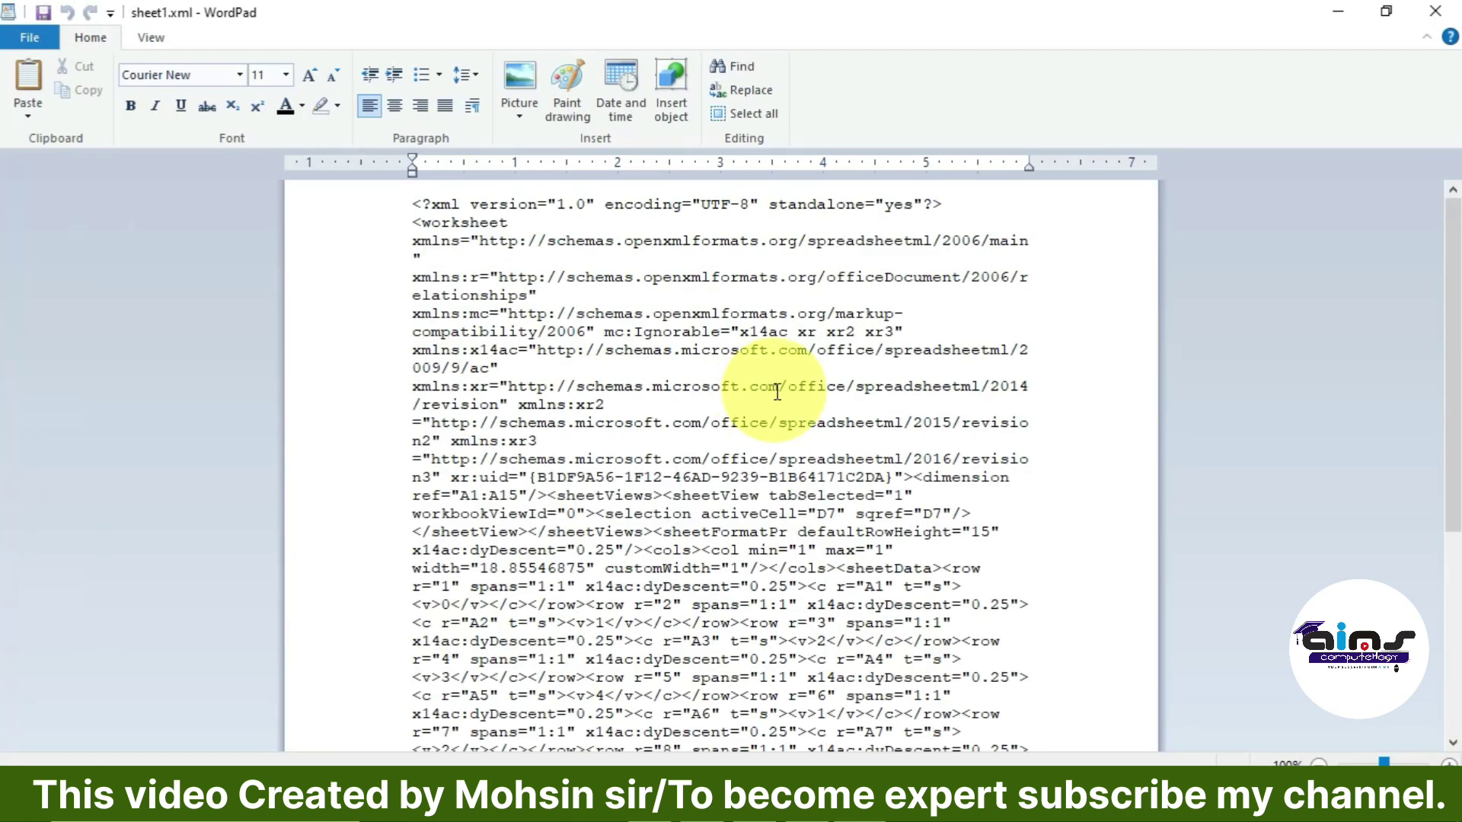
Step: Scroll through sheet1.xml's XML markup to inspect the sheetProtection element
{"action": "scroll", "coordinate": [697, 390], "scroll_direction": "down", "scroll_amount": 2}
{"action": "scroll", "coordinate": [697, 390], "scroll_direction": "down", "scroll_amount": 3}
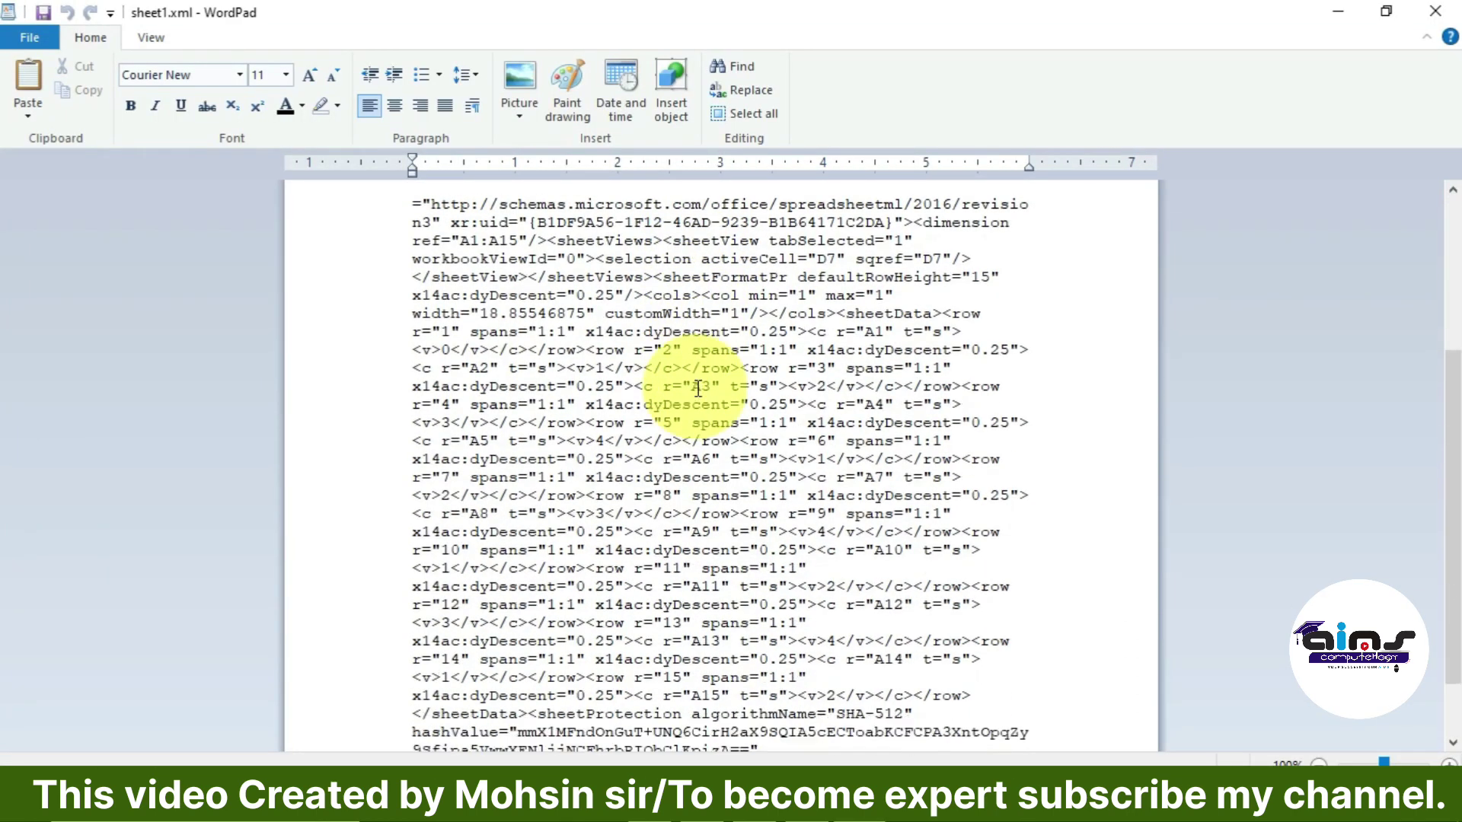
{"action": "scroll", "coordinate": [698, 390], "scroll_direction": "down", "scroll_amount": 1}
{"action": "scroll", "coordinate": [698, 389], "scroll_direction": "up", "scroll_amount": 1}
{"action": "scroll", "coordinate": [697, 390], "scroll_direction": "up", "scroll_amount": 5}
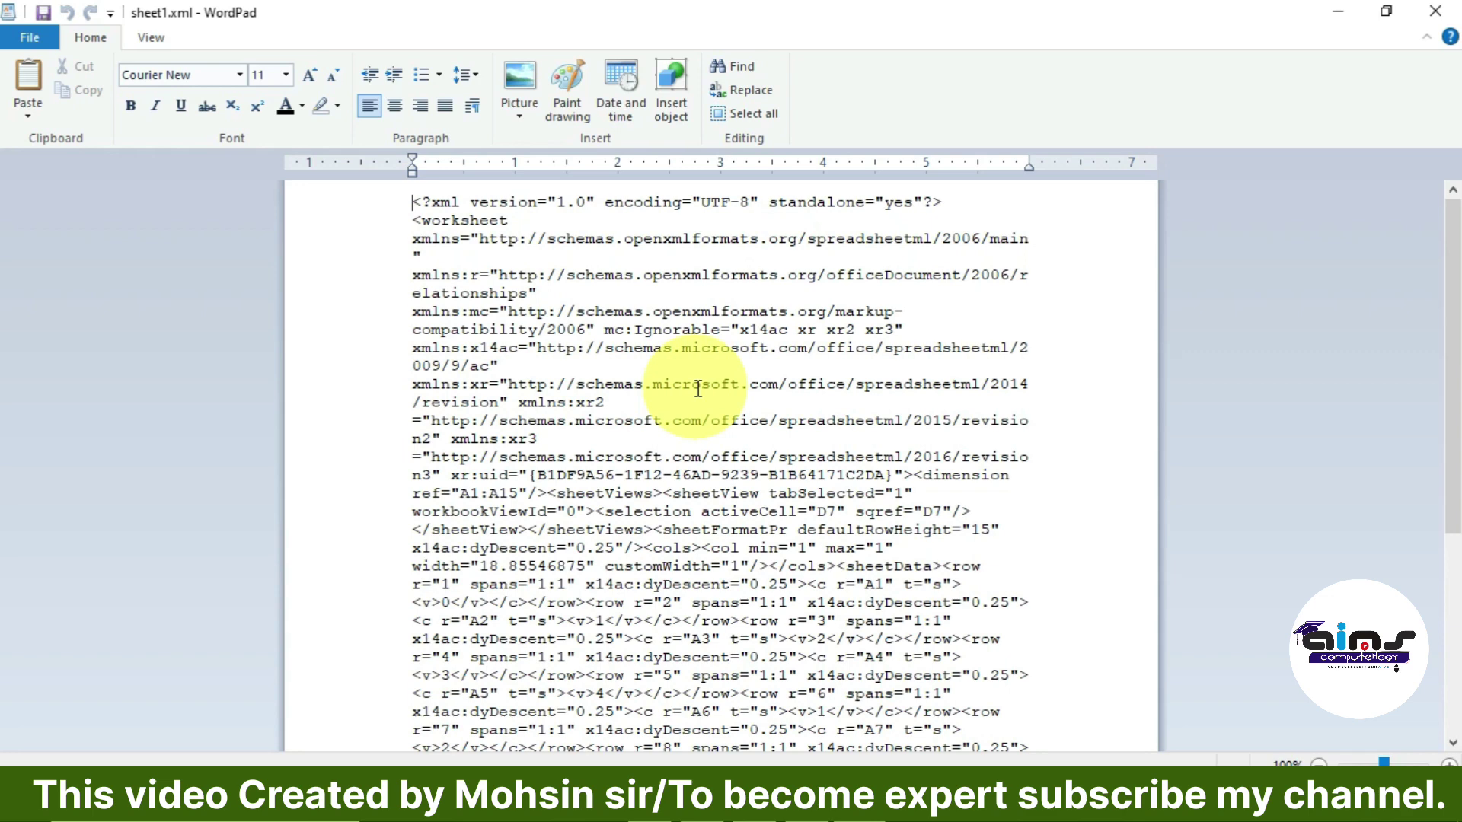
{"action": "scroll", "coordinate": [697, 390], "scroll_direction": "down", "scroll_amount": 2}
{"action": "scroll", "coordinate": [697, 389], "scroll_direction": "down", "scroll_amount": 4}
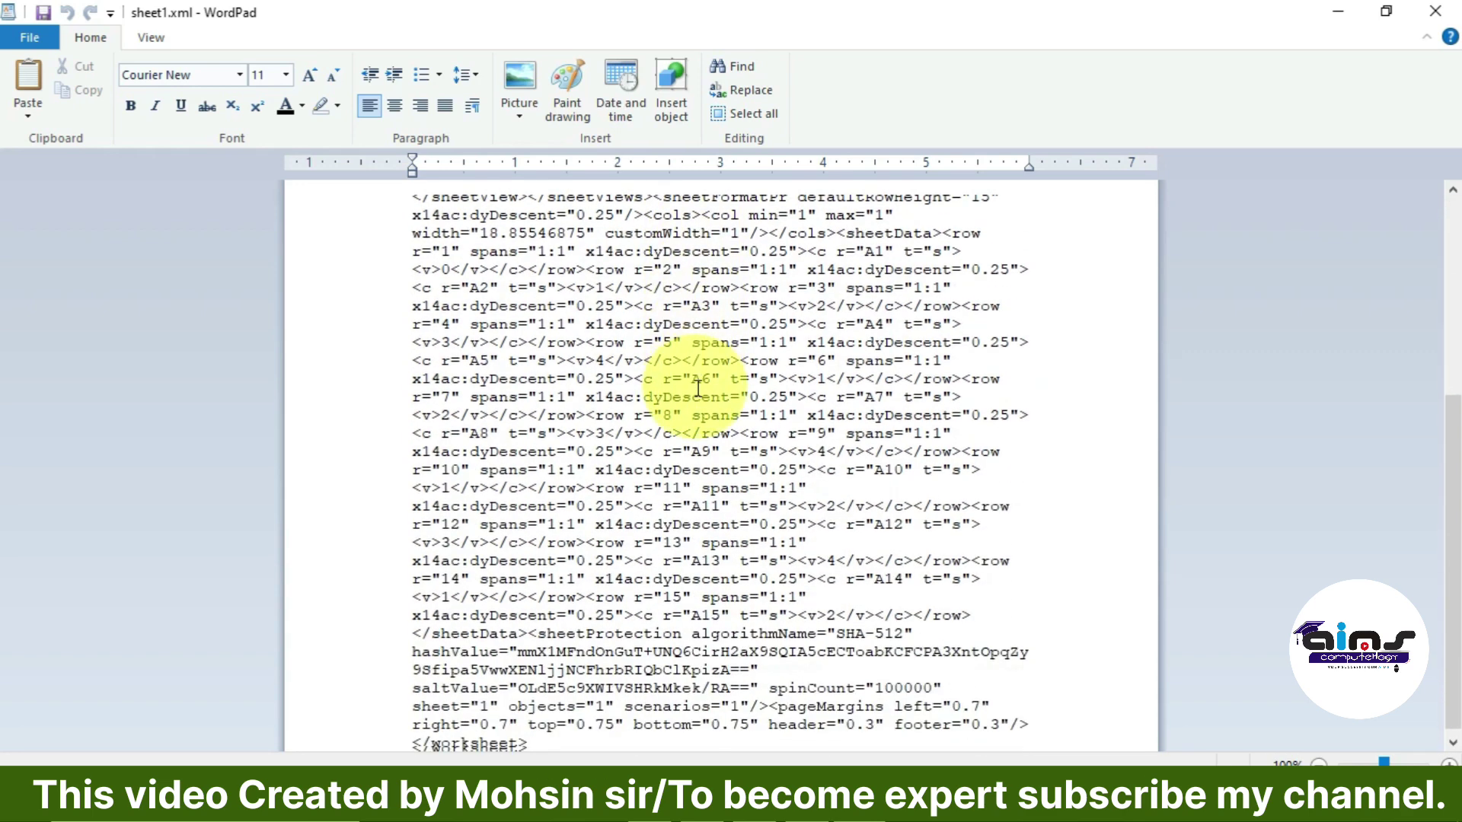
{"action": "scroll", "coordinate": [697, 389], "scroll_direction": "up", "scroll_amount": 6}
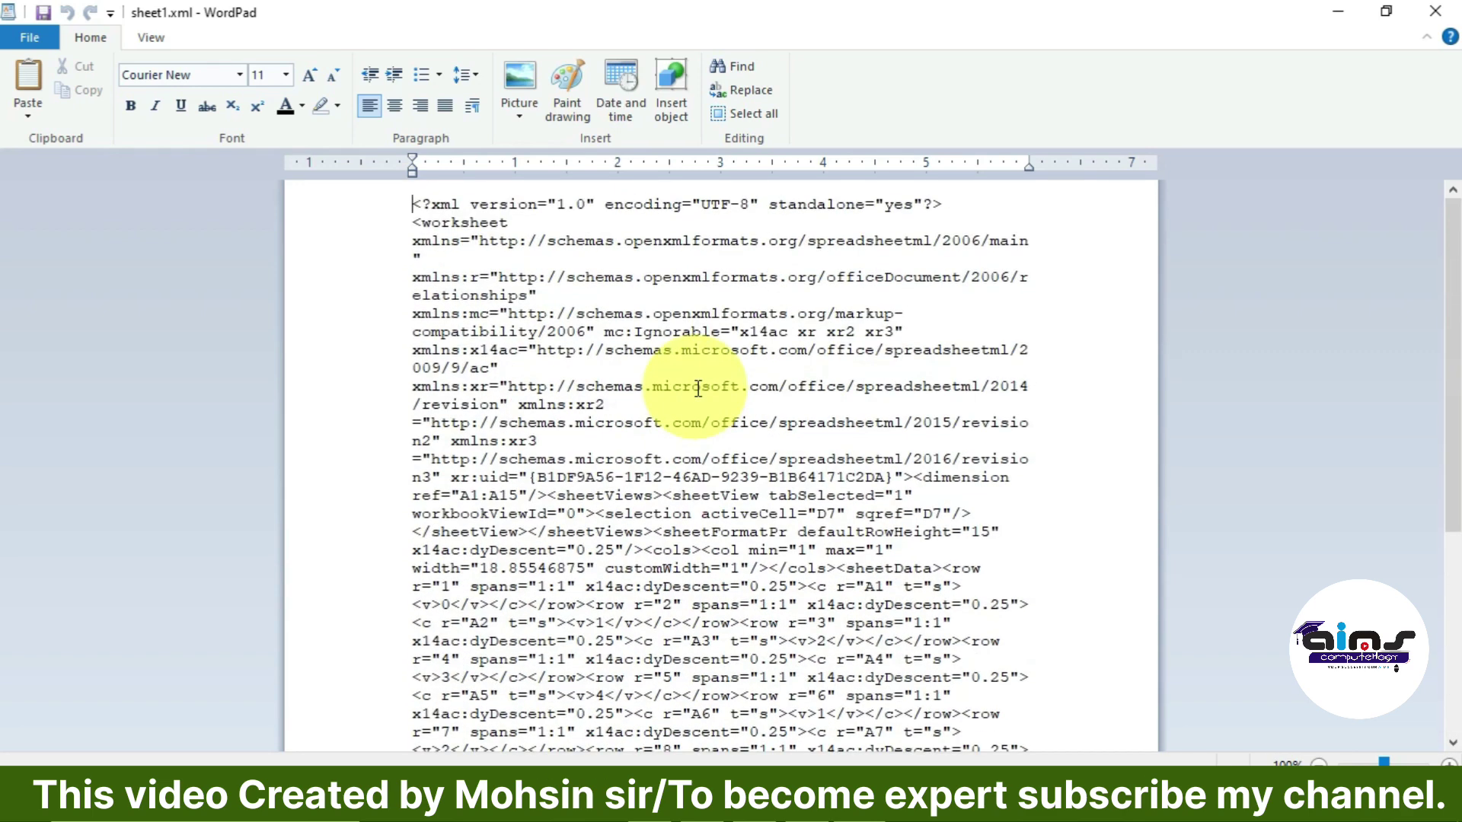
{"action": "scroll", "coordinate": [697, 390], "scroll_direction": "down", "scroll_amount": 1}
{"action": "scroll", "coordinate": [697, 389], "scroll_direction": "down", "scroll_amount": 3}
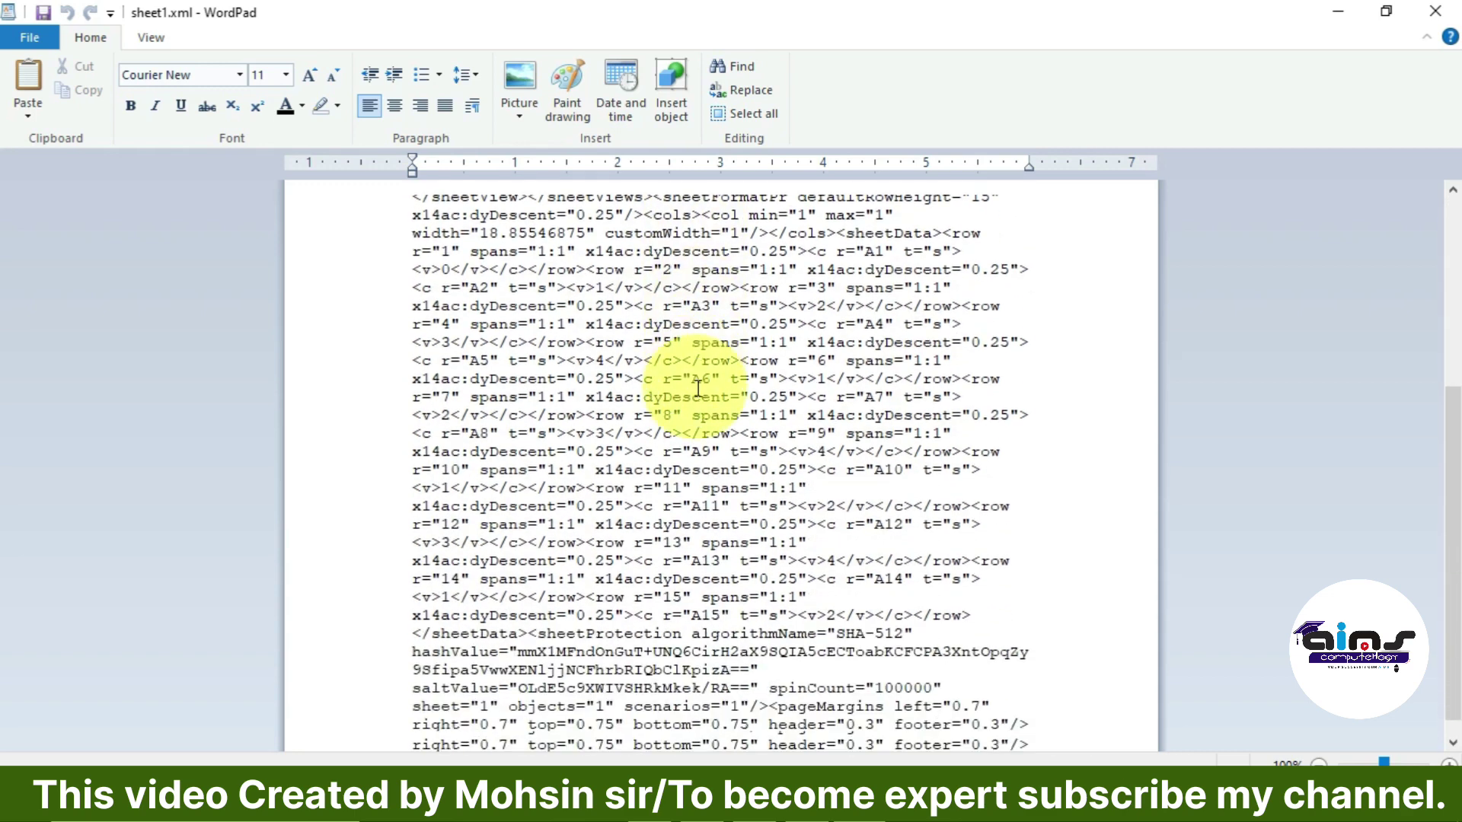
{"action": "scroll", "coordinate": [698, 389], "scroll_direction": "down", "scroll_amount": 1}
{"action": "scroll", "coordinate": [697, 389], "scroll_direction": "up", "scroll_amount": 5}
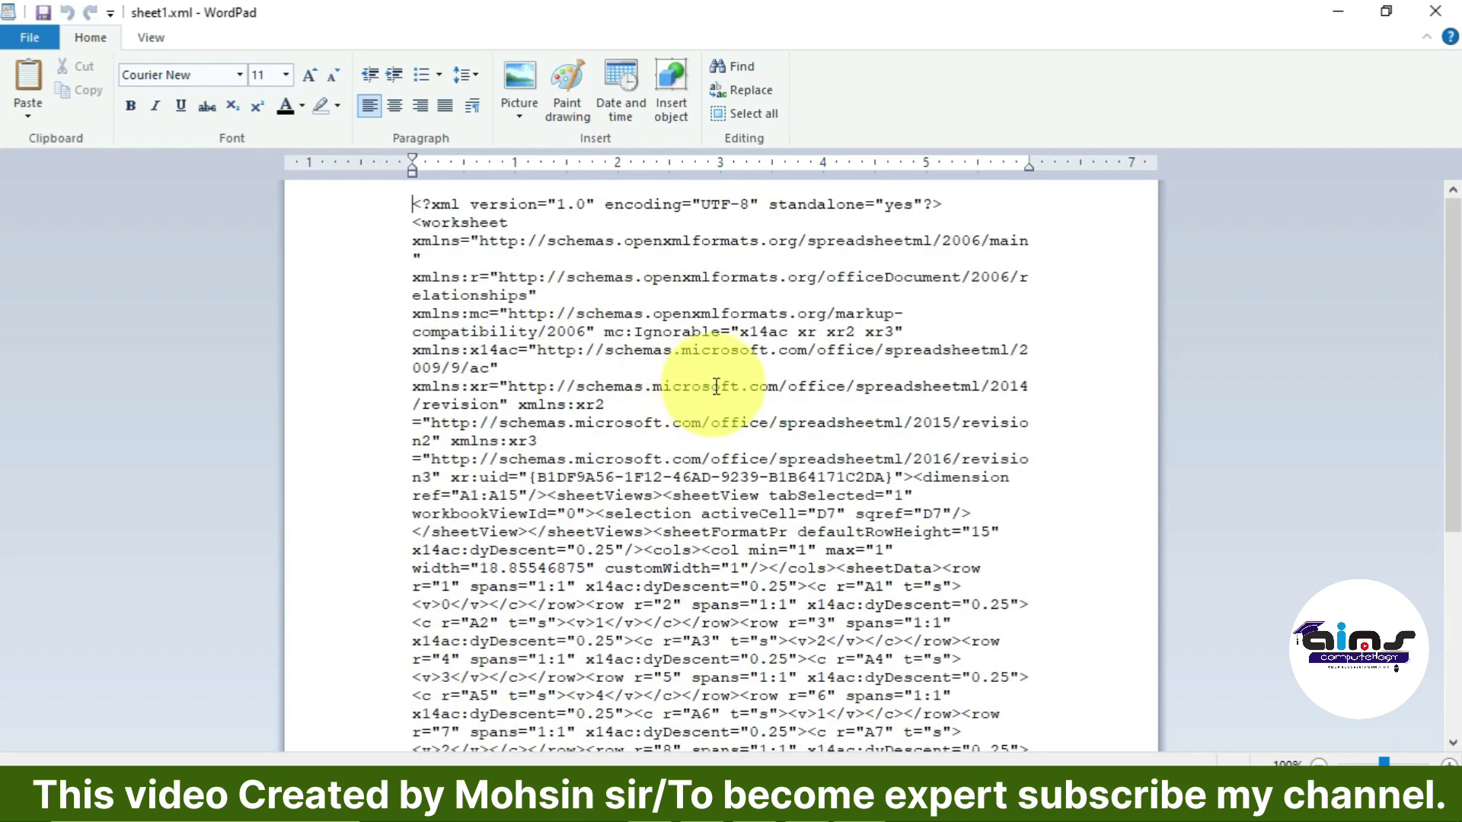
{"action": "scroll", "coordinate": [572, 338], "scroll_direction": "down", "scroll_amount": 2}
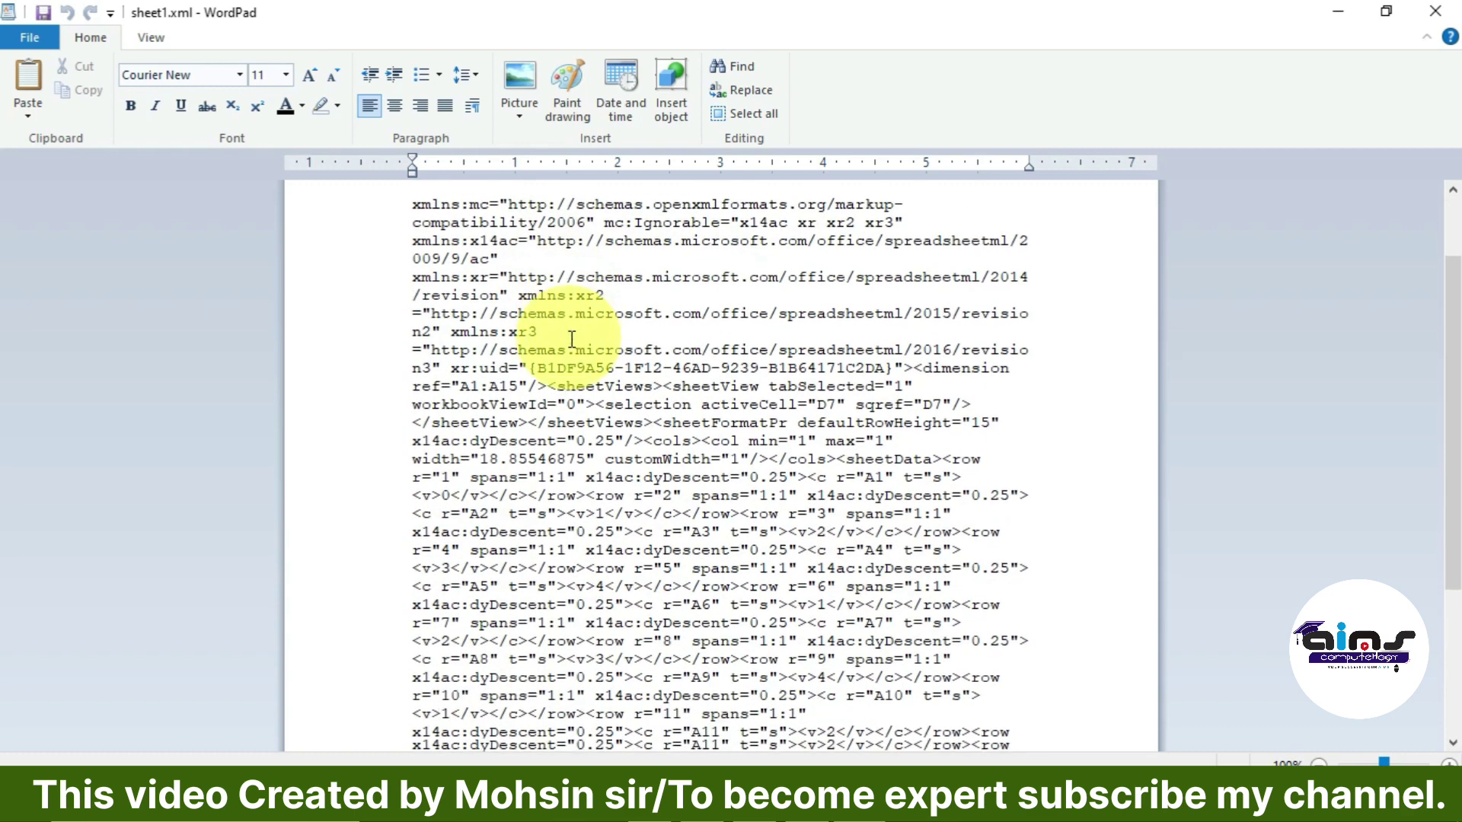
{"action": "scroll", "coordinate": [572, 337], "scroll_direction": "down", "scroll_amount": 4}
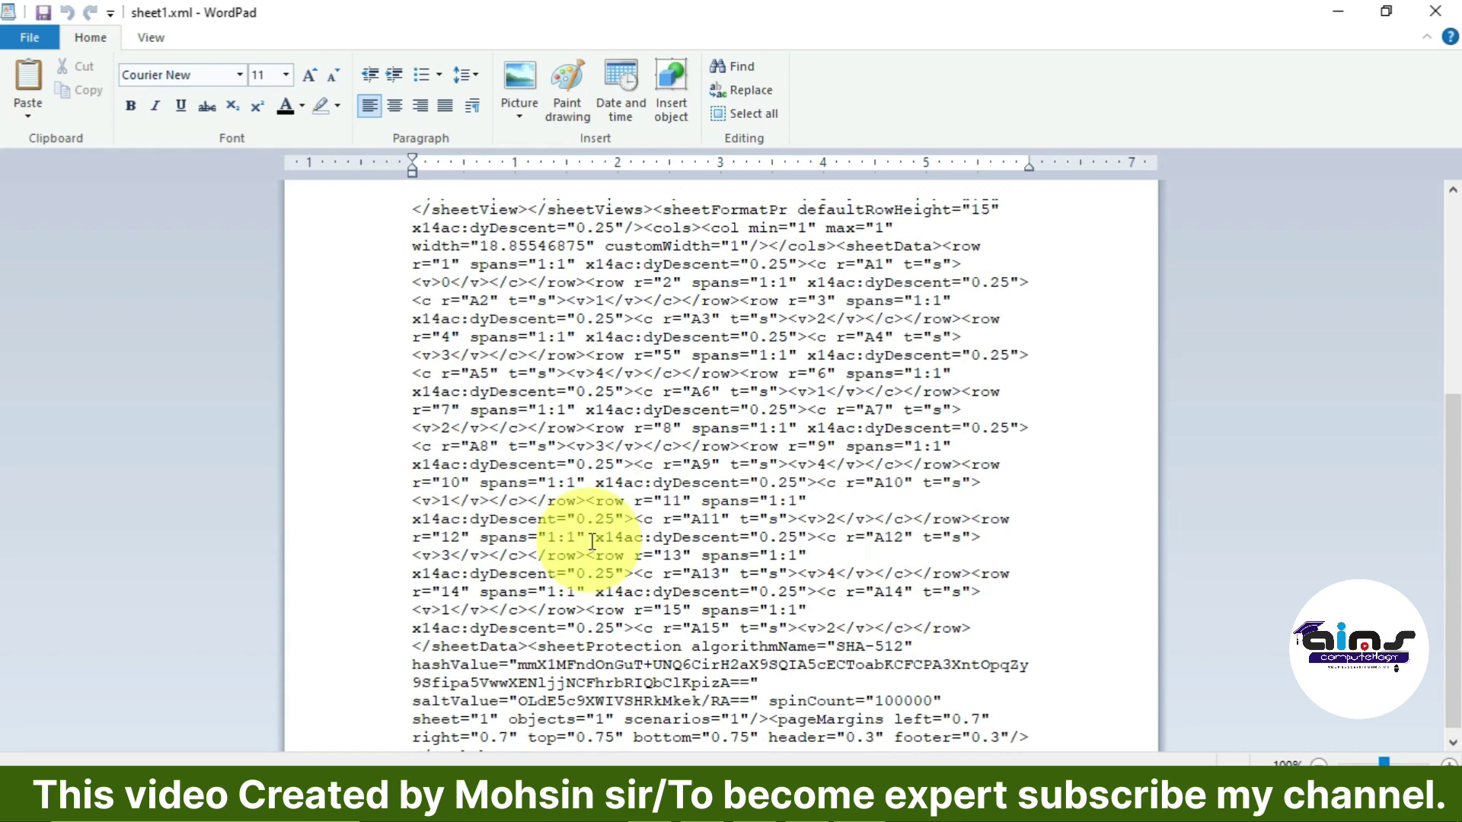
{"action": "scroll", "coordinate": [592, 543], "scroll_direction": "up", "scroll_amount": 5}
{"action": "scroll", "coordinate": [593, 542], "scroll_direction": "up", "scroll_amount": 2}
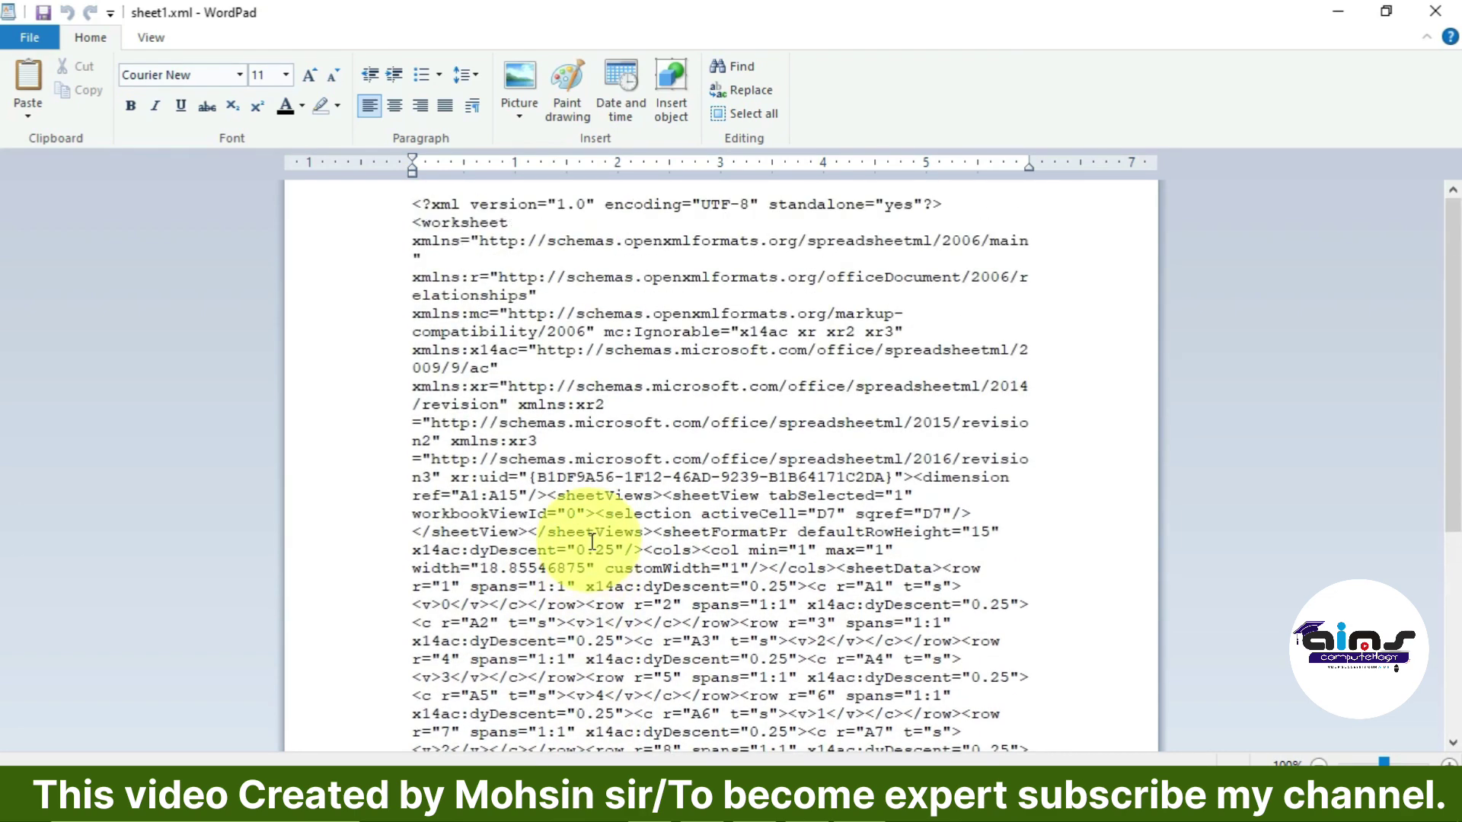
Step: Search sheet1.xml for 'protection' to locate the sheetProtection element, then close Find
{"action": "key", "text": "ctrl+f"}
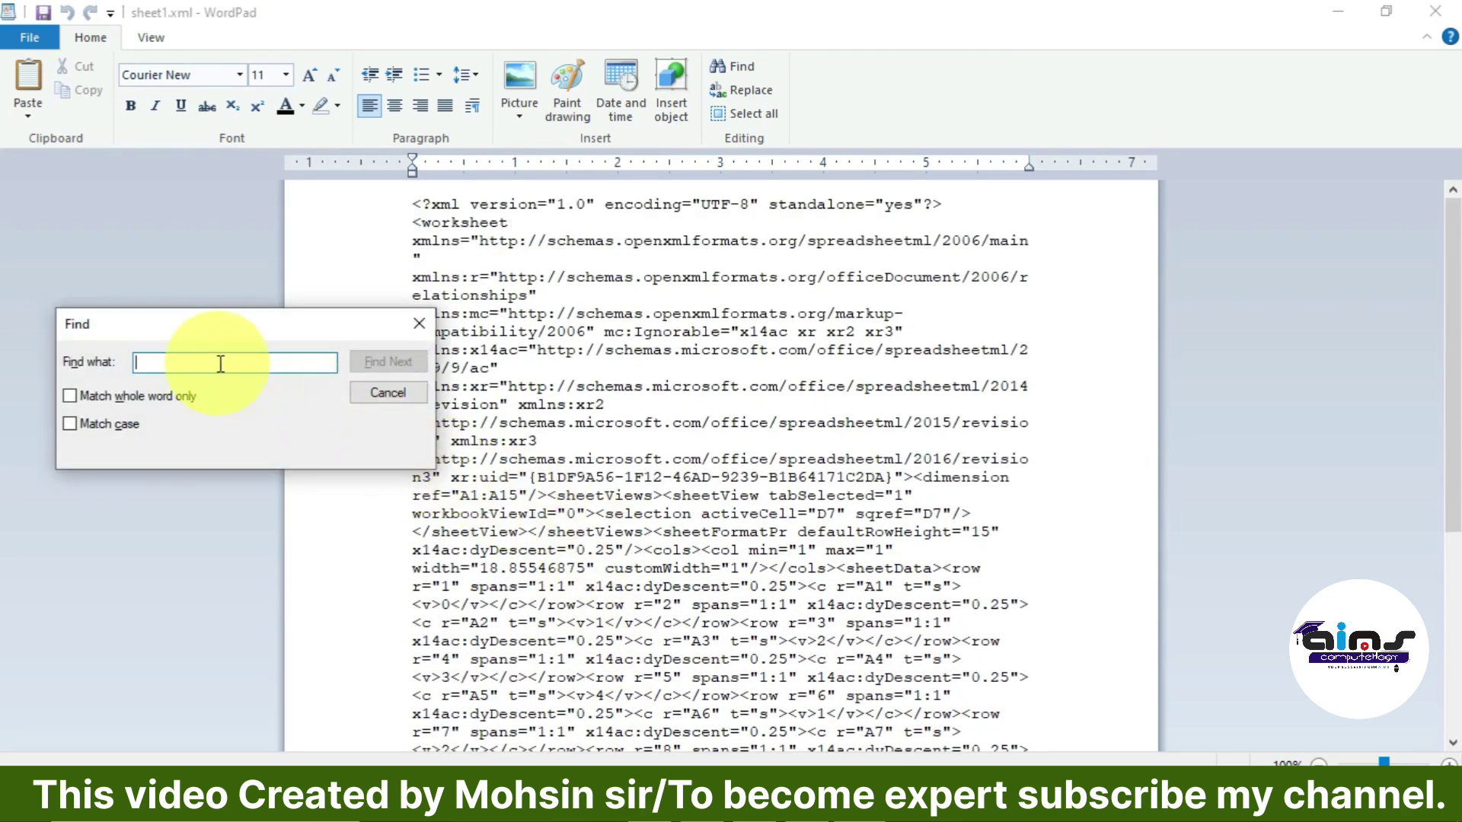
{"action": "type", "text": "p"}
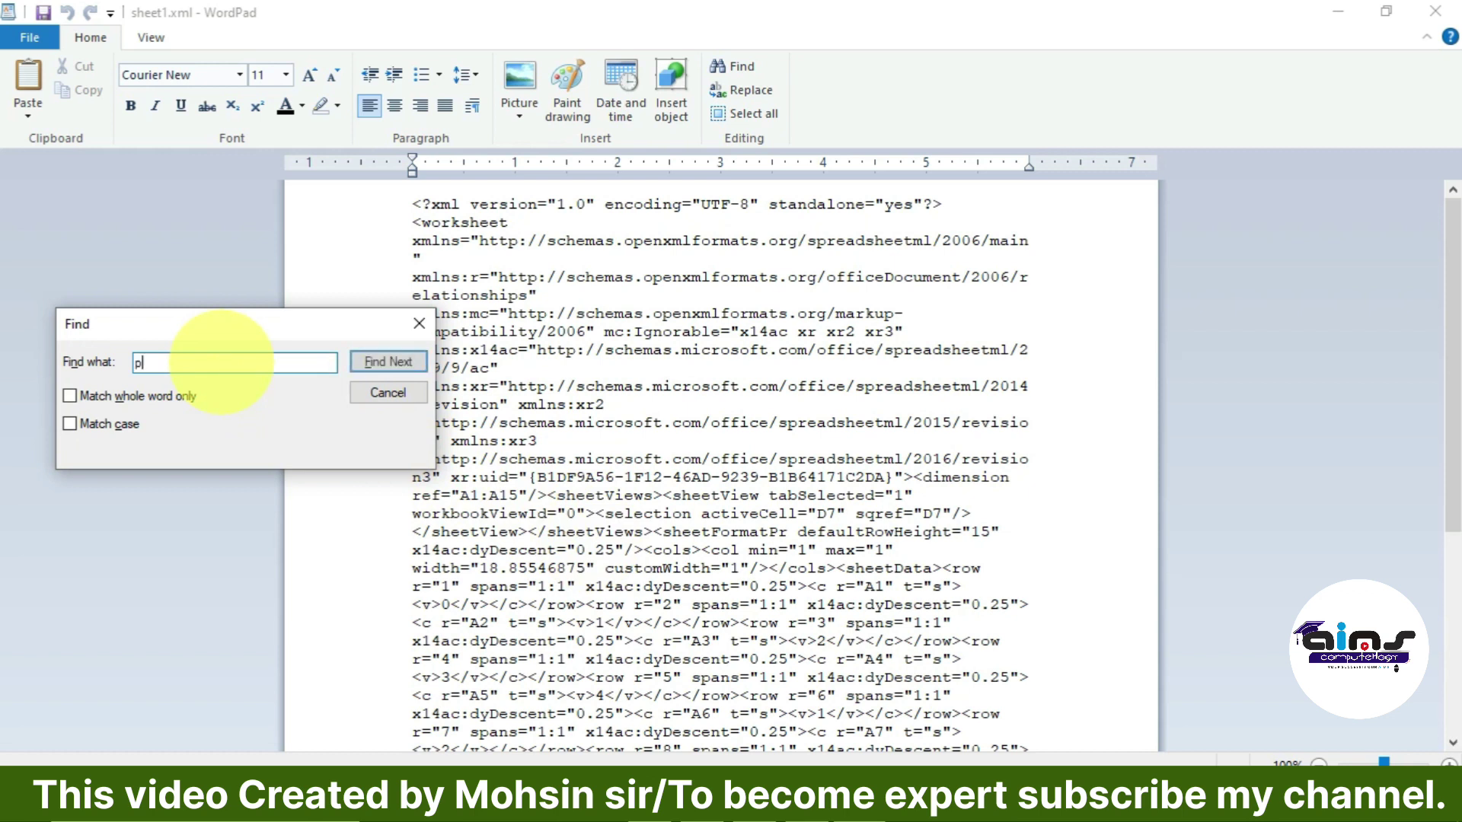
{"action": "type", "text": "rotecti"}
{"action": "type", "text": "on"}
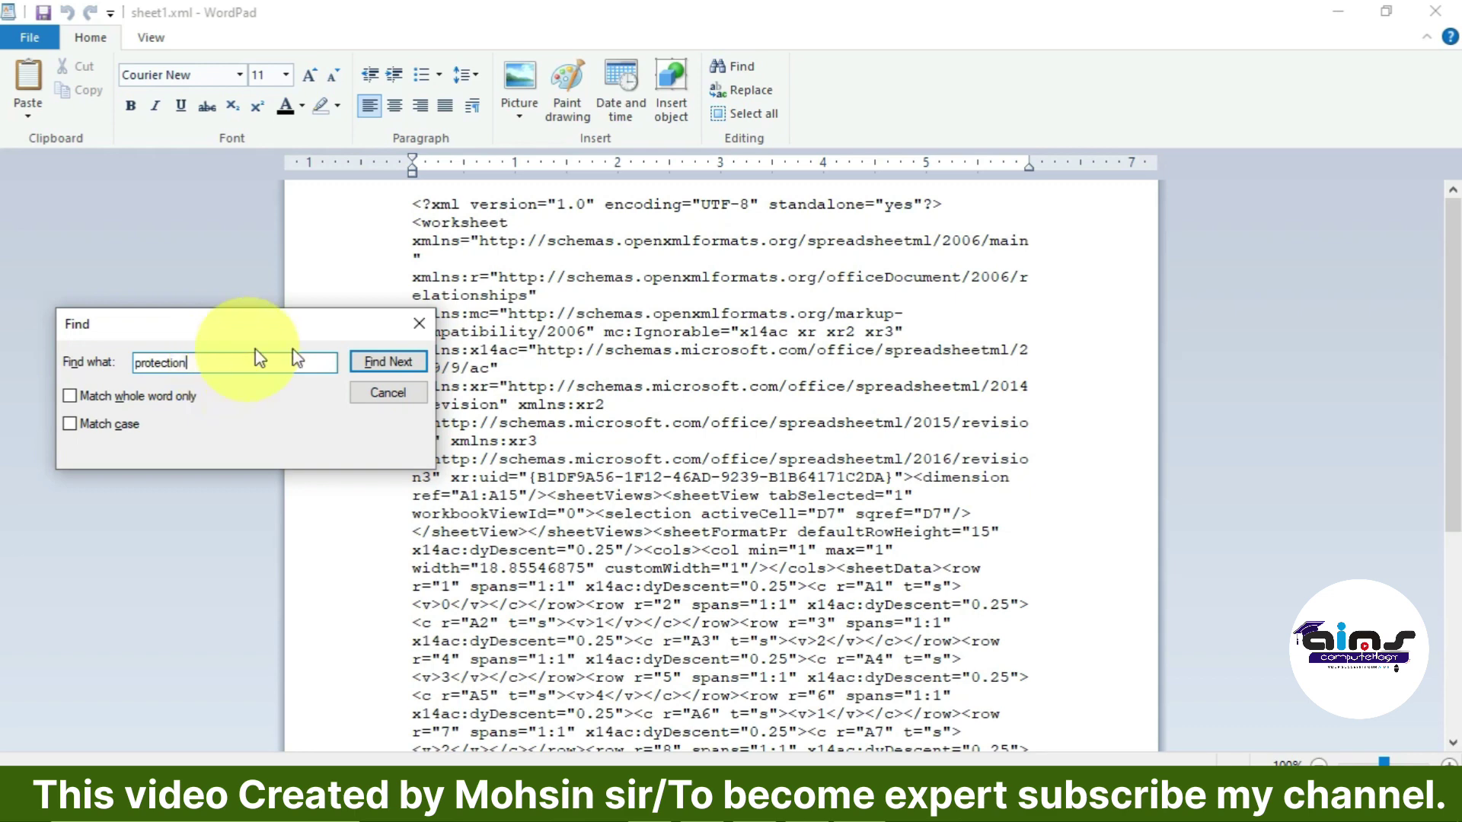
{"action": "left_click", "coordinate": [389, 362]}
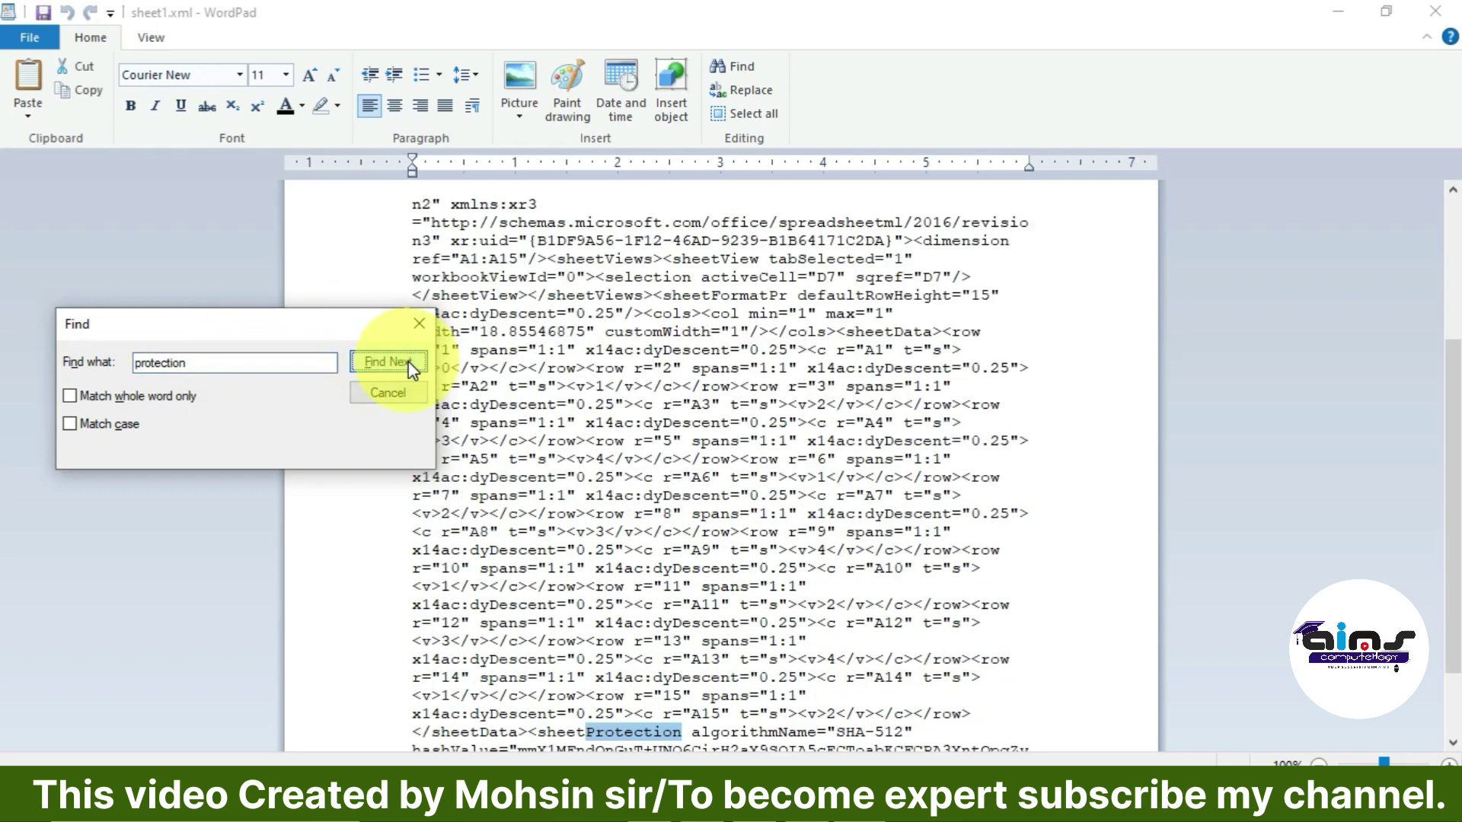
{"action": "left_click", "coordinate": [387, 393]}
{"action": "scroll", "coordinate": [509, 509], "scroll_direction": "down", "scroll_amount": 2}
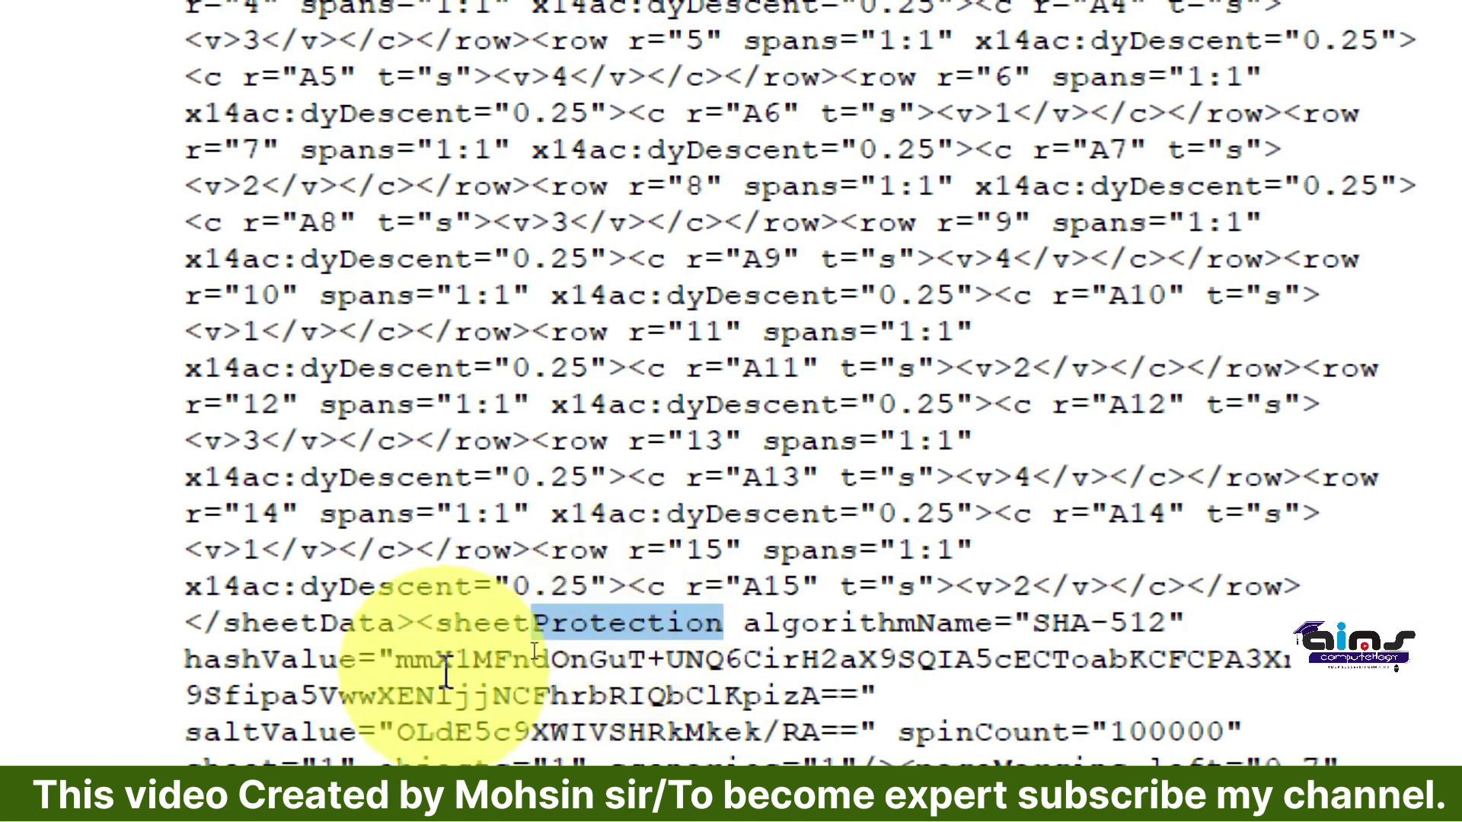
Step: Delete the whole sheetProtection element from sheet1.xml and restore the '><' between </sheetData> and <pageMargins
{"action": "left_click", "coordinate": [419, 623]}
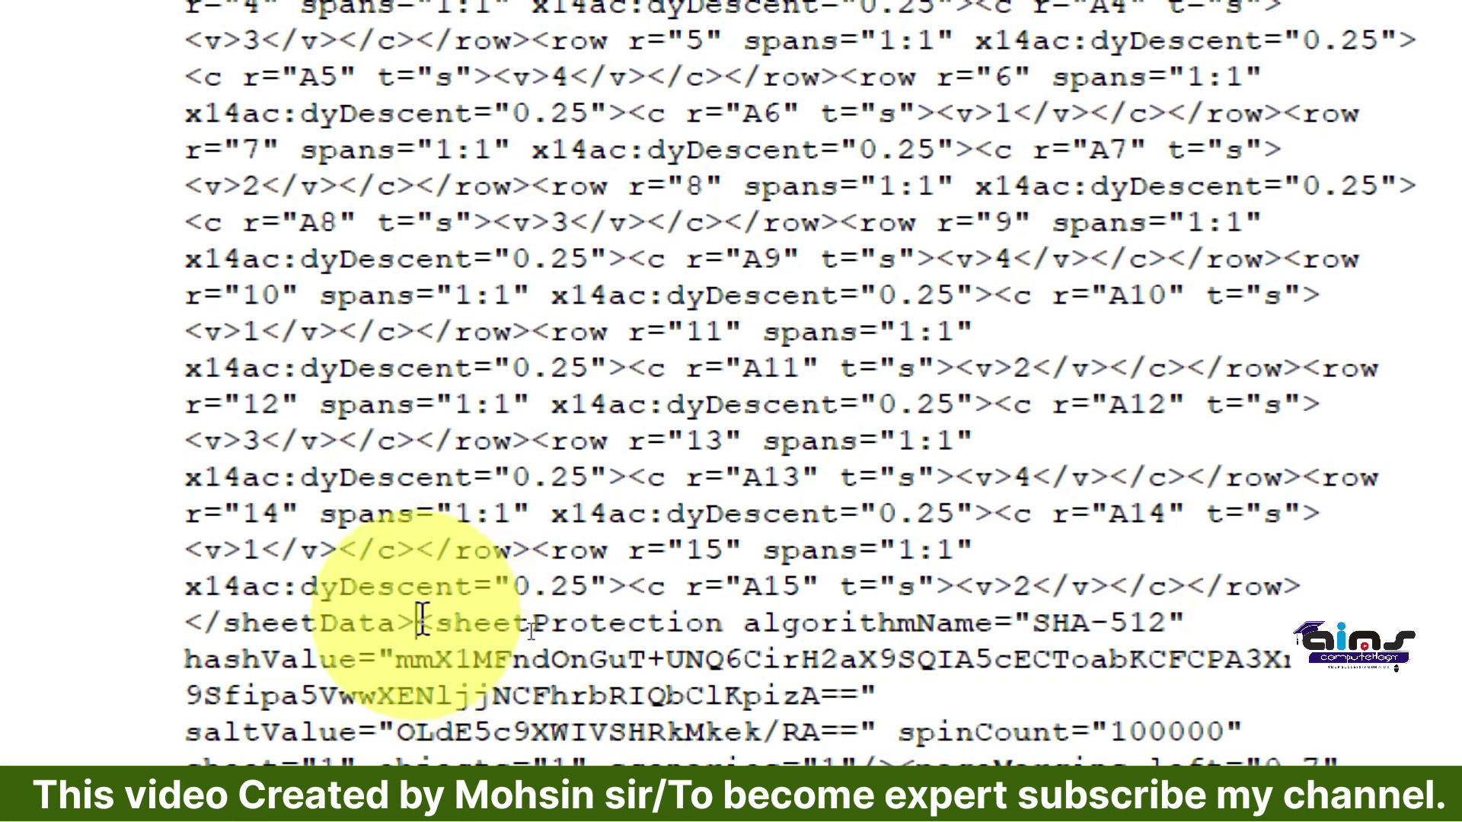
{"action": "mouse_move", "coordinate": [422, 620]}
{"action": "left_mouse_down"}
{"action": "mouse_move", "coordinate": [558, 688]}
{"action": "mouse_move", "coordinate": [847, 760]}
{"action": "mouse_move", "coordinate": [909, 760]}
{"action": "left_mouse_up"}
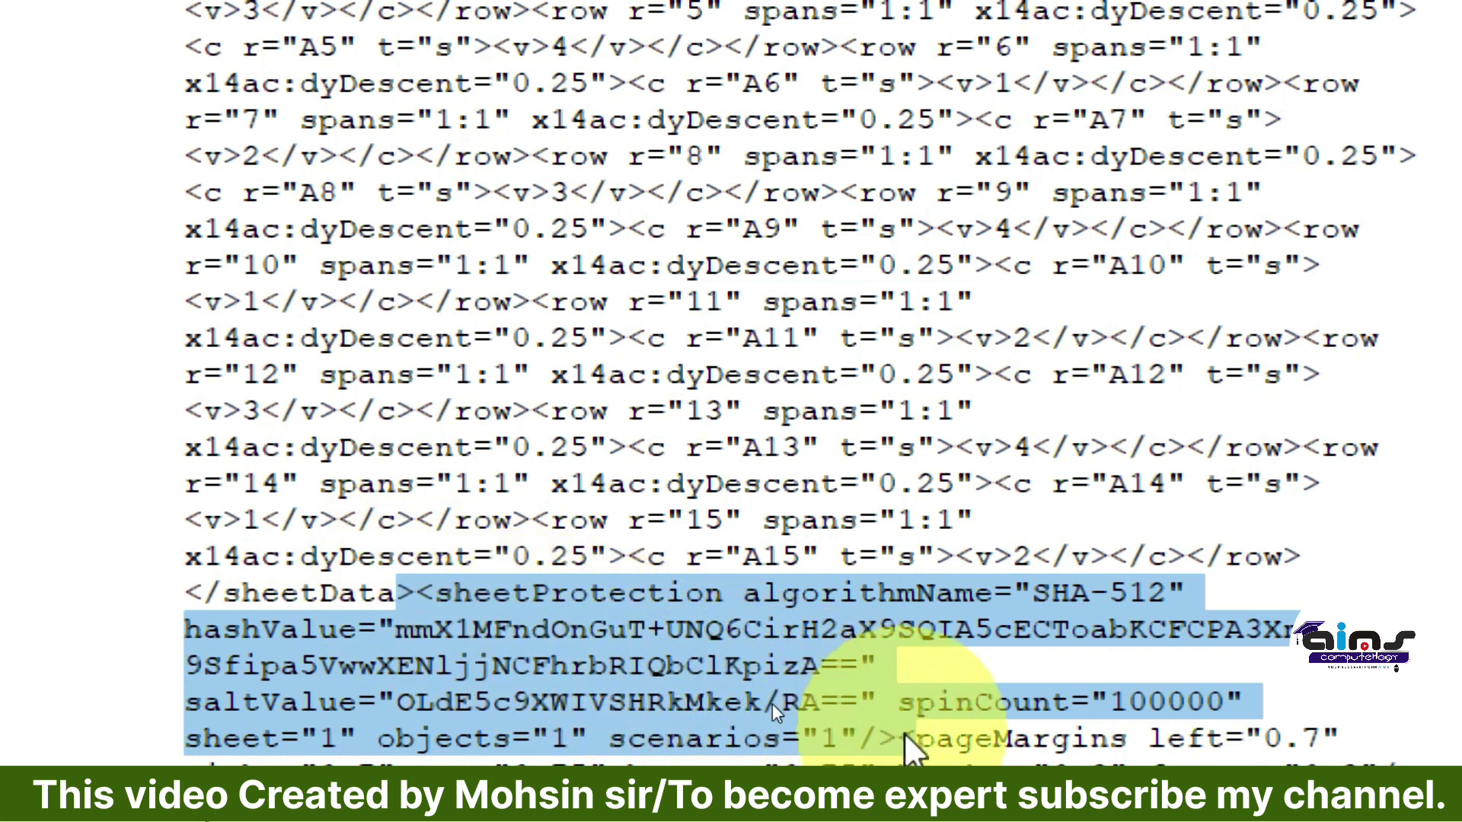
{"action": "key", "text": "Delete"}
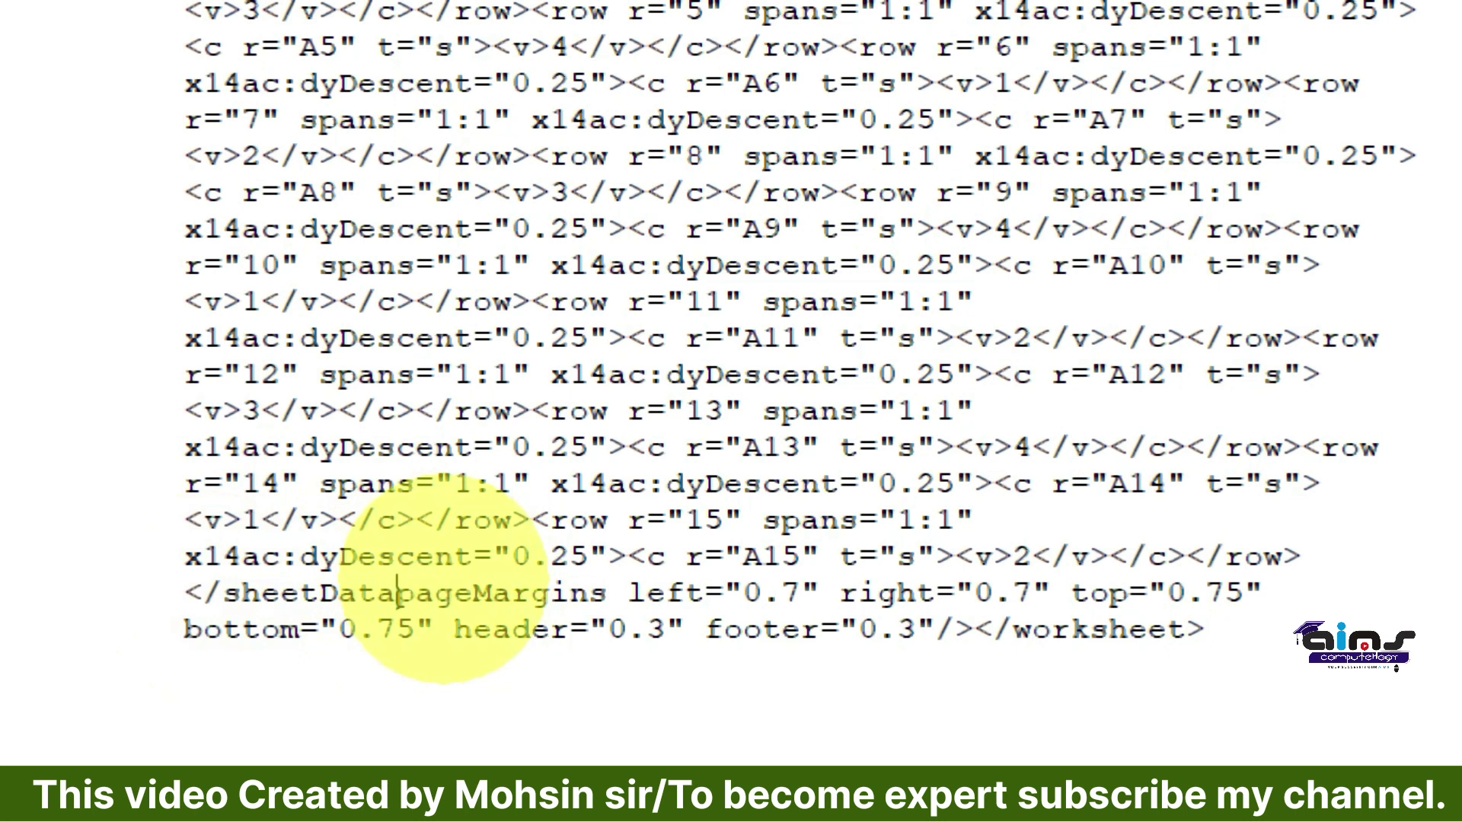
{"action": "type", "text": ">"}
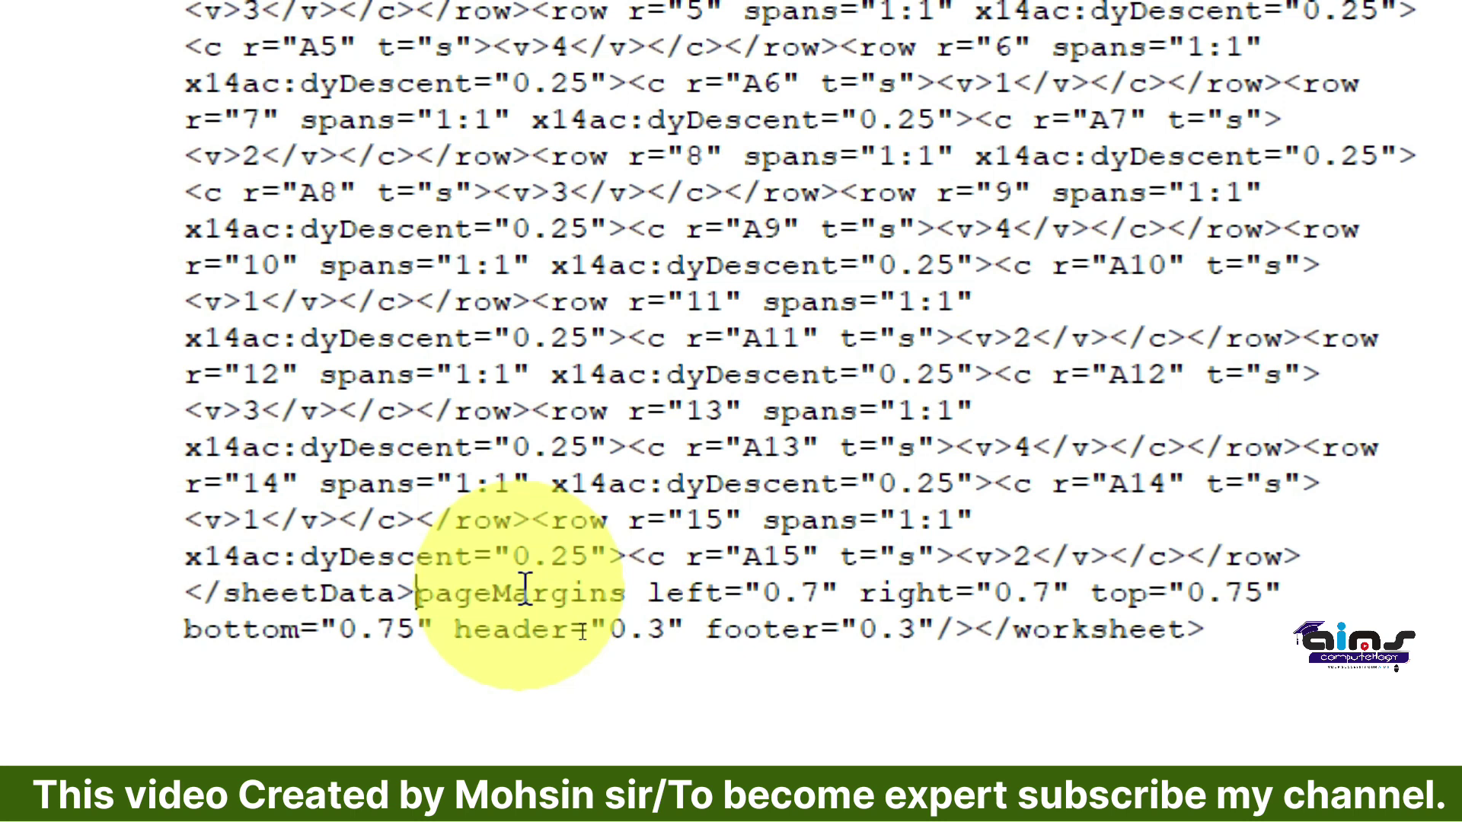
{"action": "type", "text": "<"}
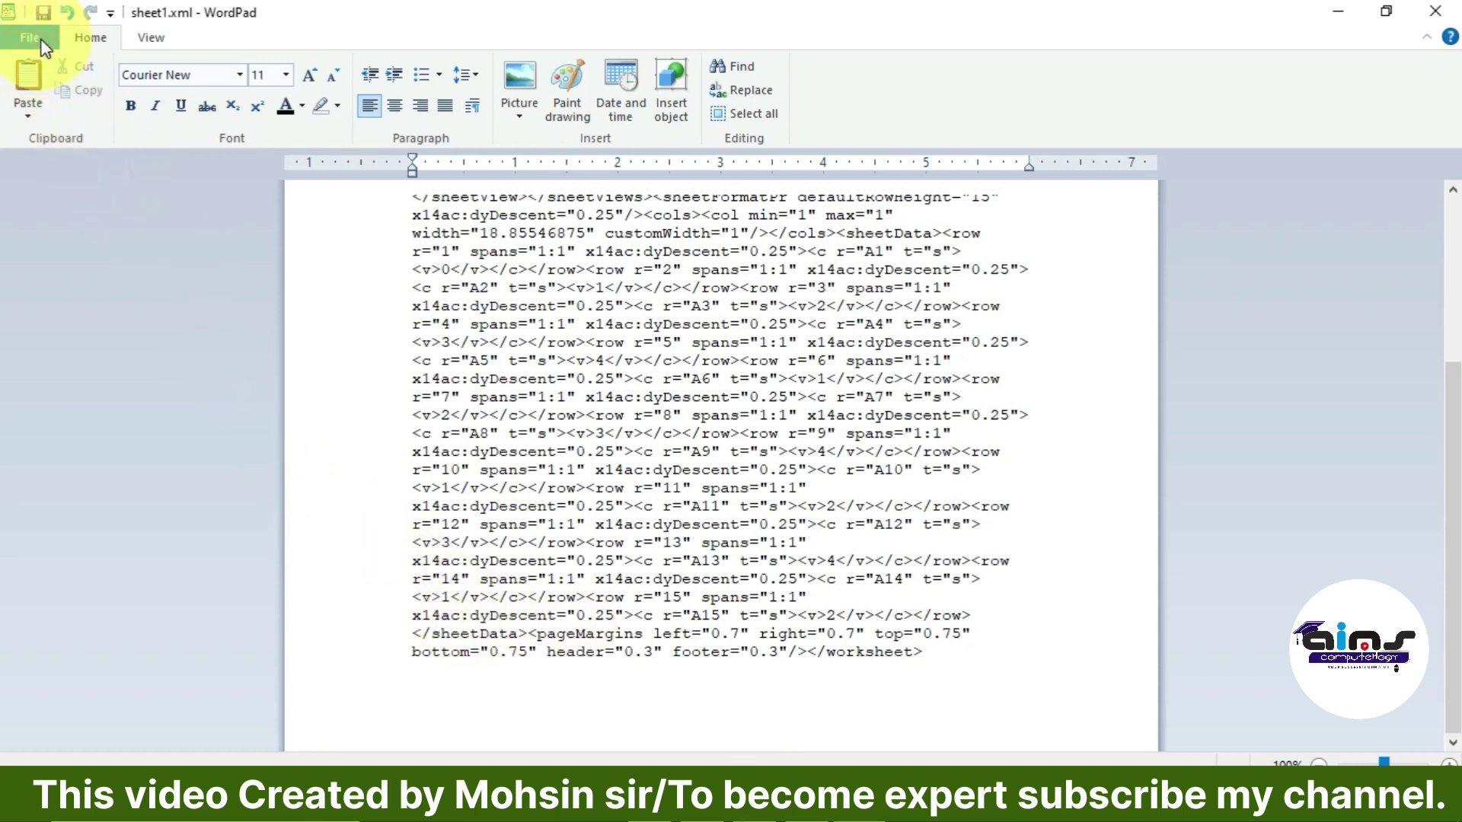
Step: Save the edited sheet1.xml in WordPad and close it
{"action": "left_click", "coordinate": [34, 40]}
{"action": "left_click", "coordinate": [92, 173]}
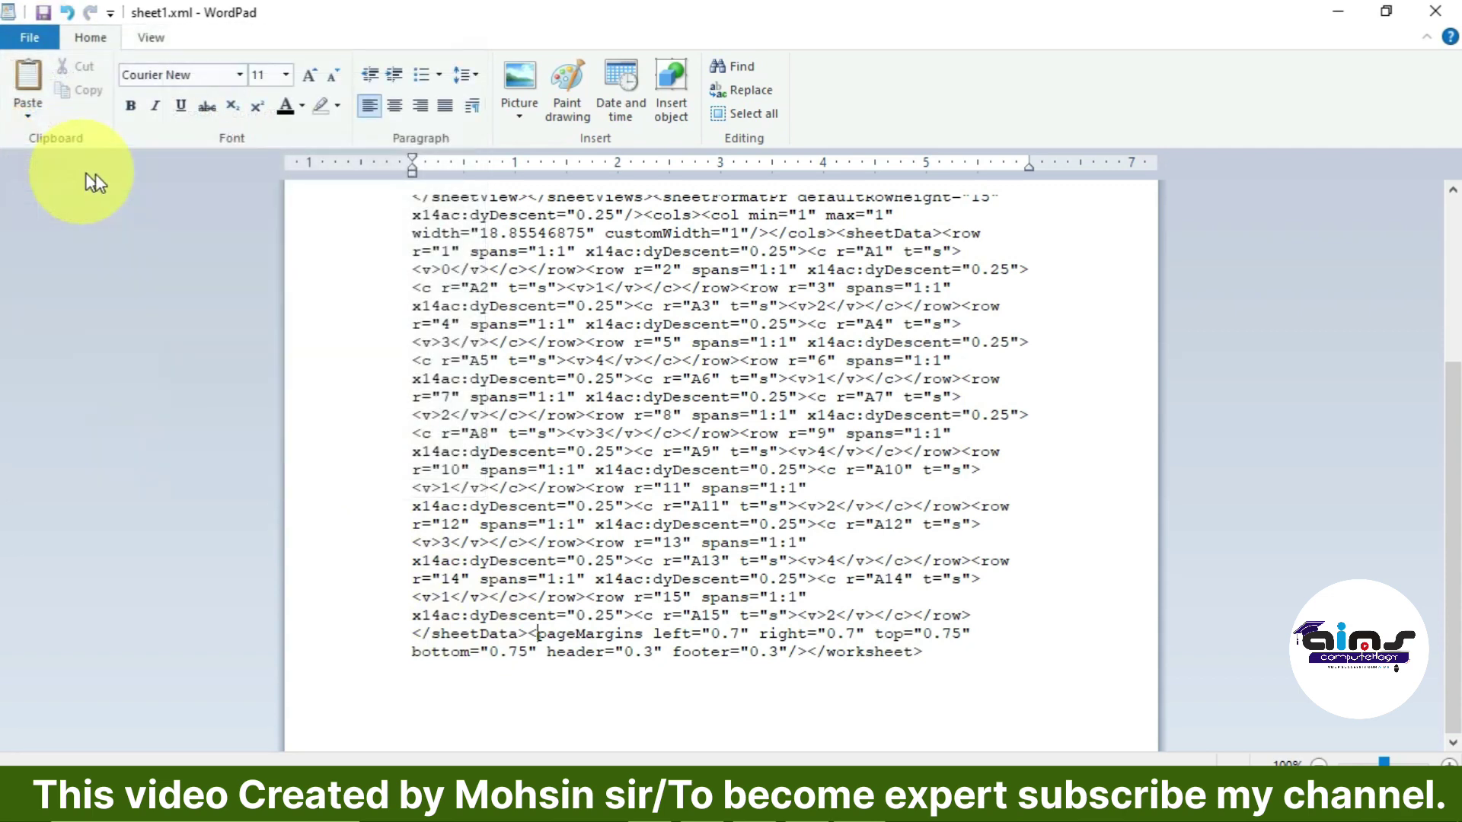
{"action": "left_click", "coordinate": [1436, 10]}
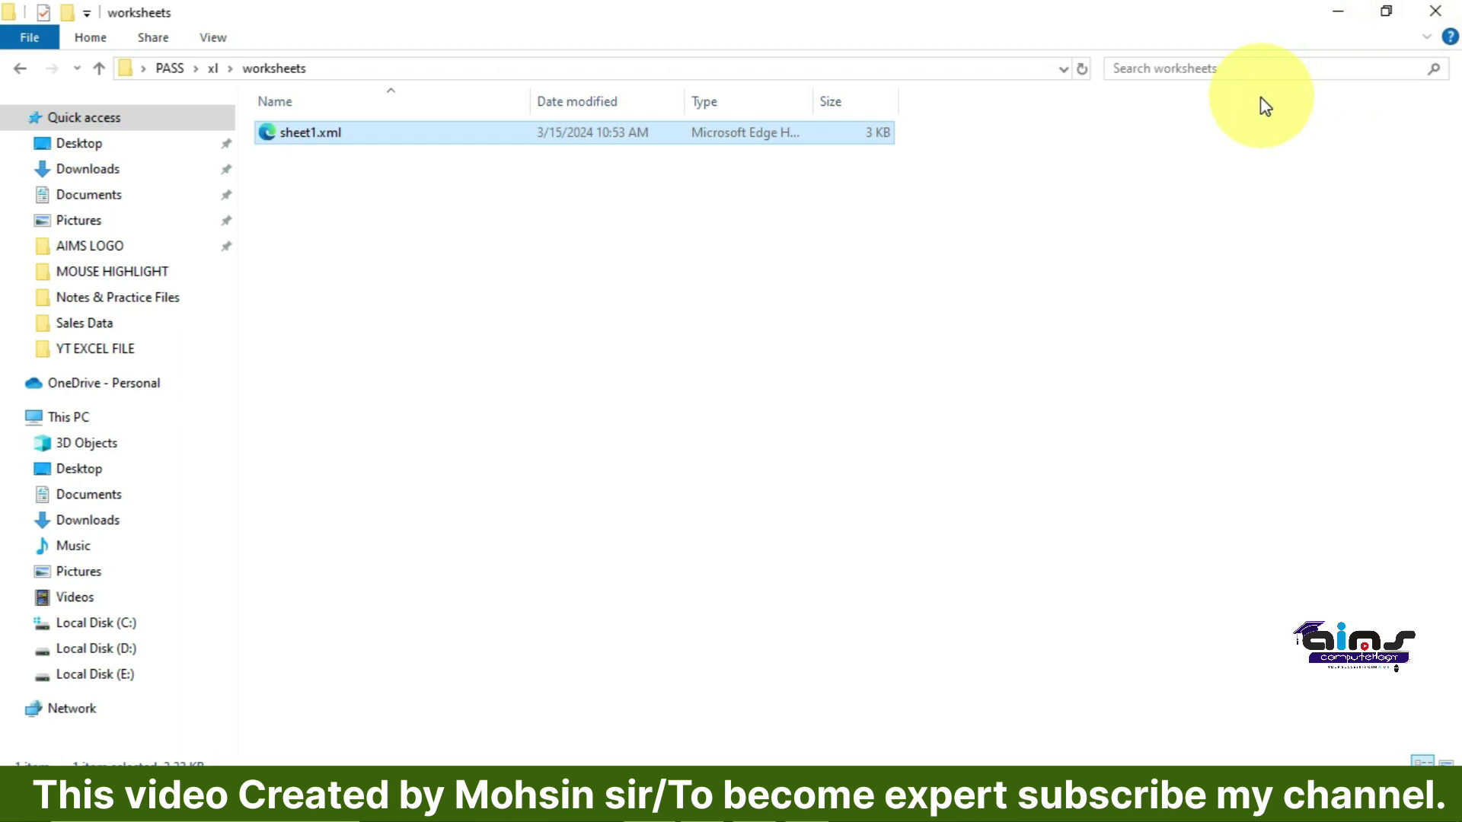
Step: Go back up to the PASS folder and select _rels, docProps, xl and [Content_Types].xml
{"action": "left_click", "coordinate": [99, 69]}
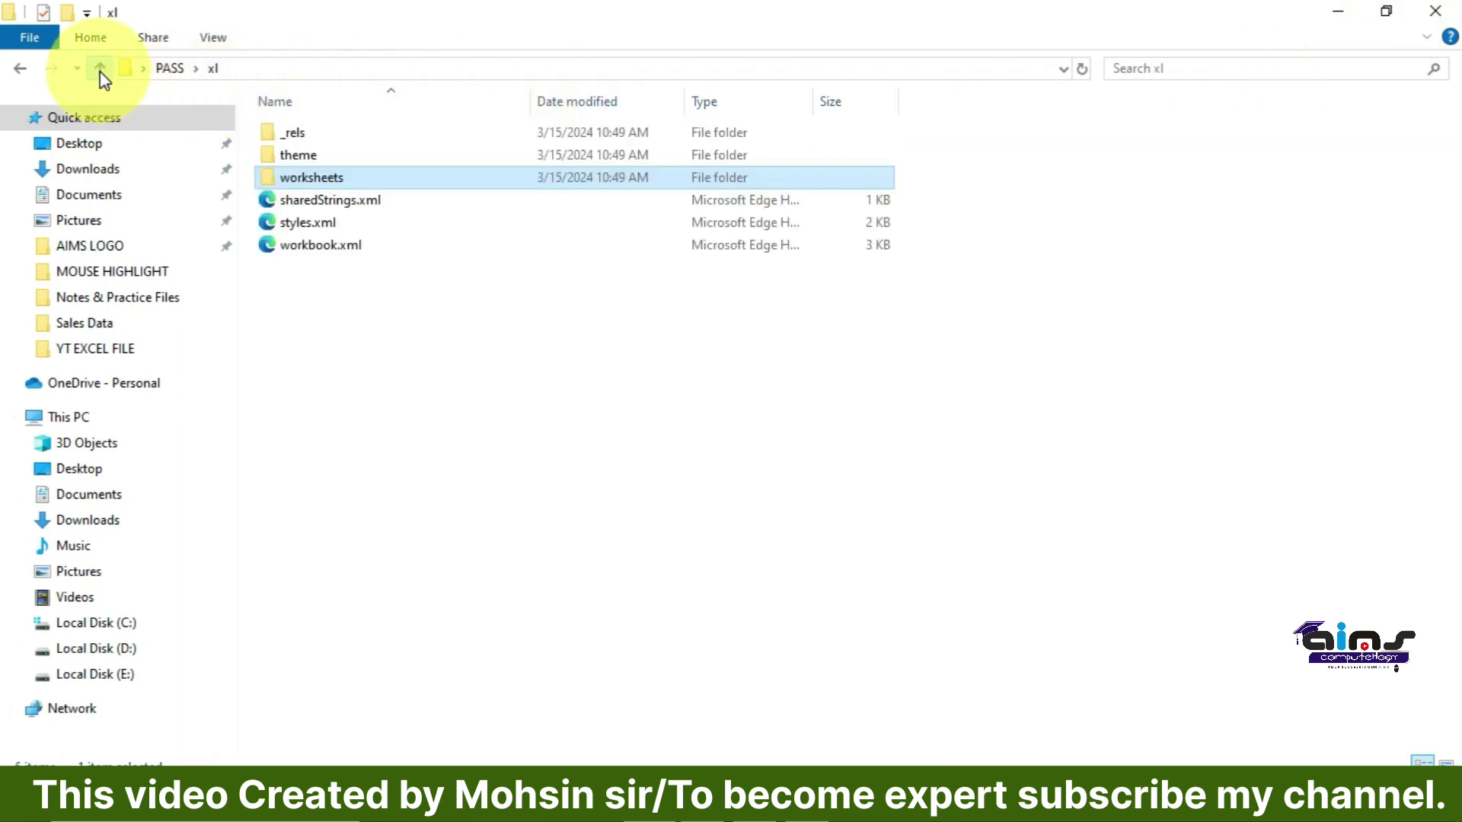
{"action": "left_click", "coordinate": [99, 70]}
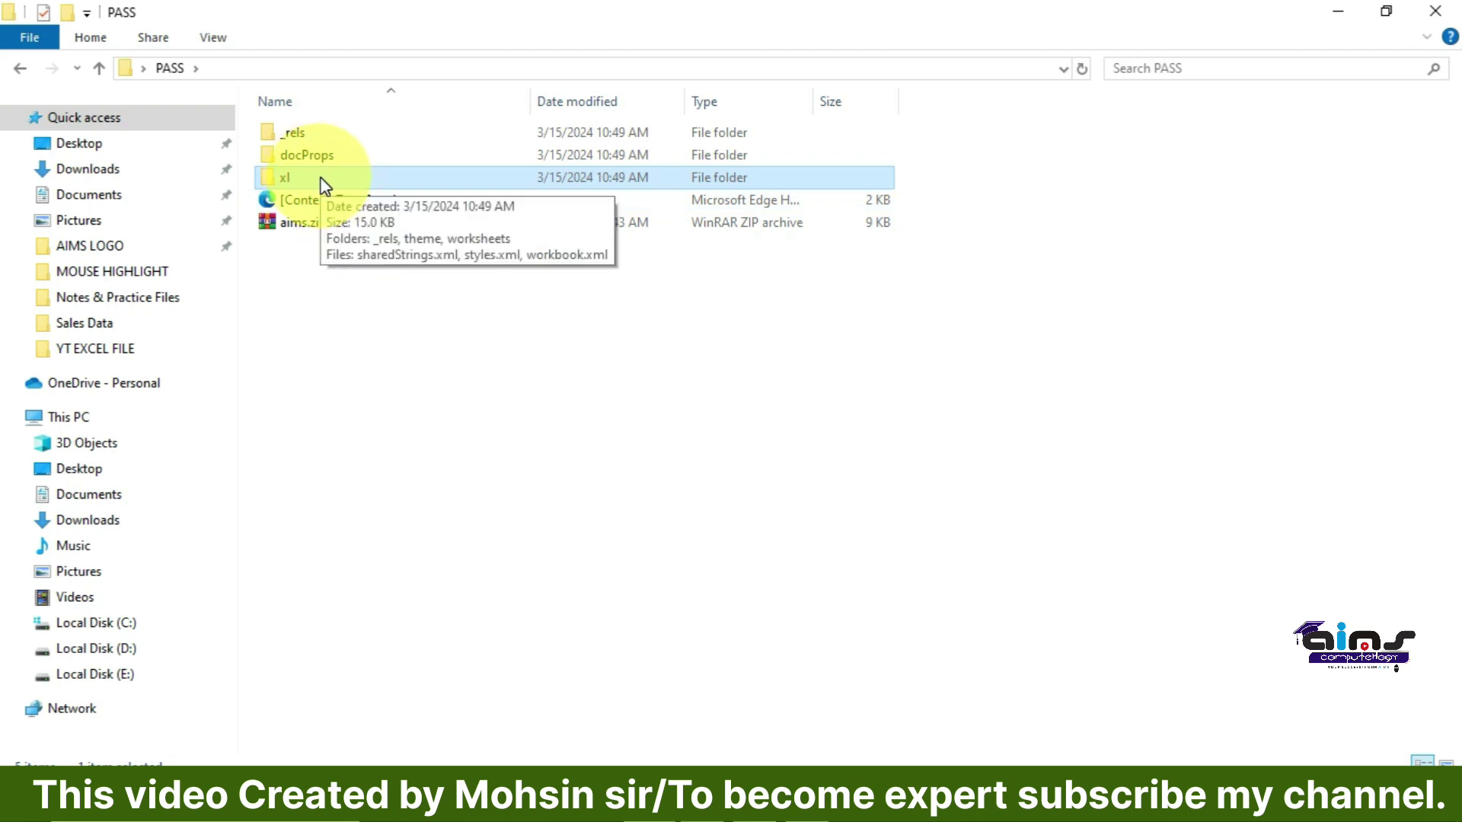
{"action": "left_click_drag", "start_coordinate": [969, 116], "coordinate": [737, 193]}
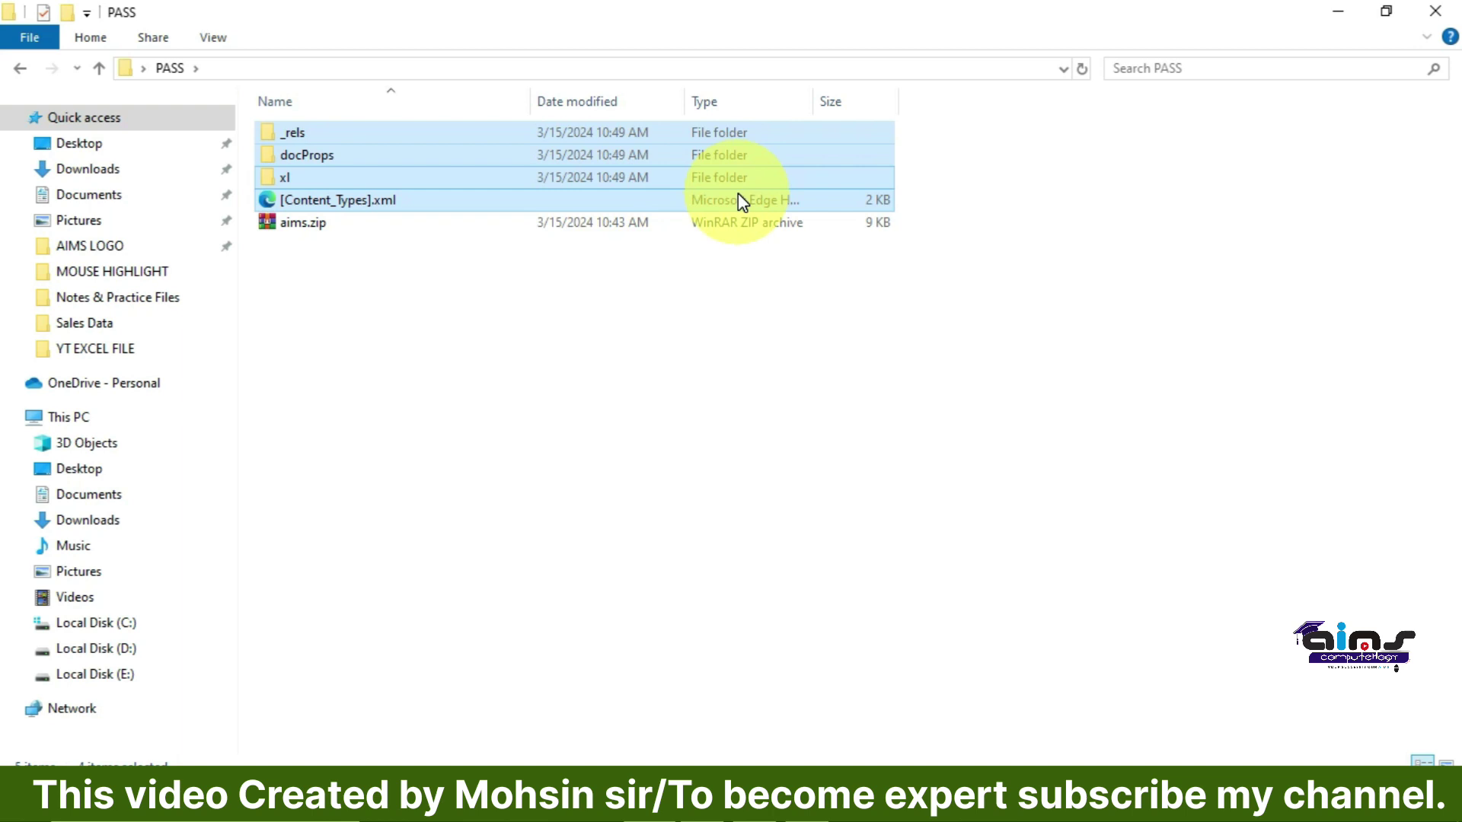
Step: Send the selected workbook parts to a compressed zip folder, keeping the default name xl.zip
{"action": "right_click", "coordinate": [679, 171]}
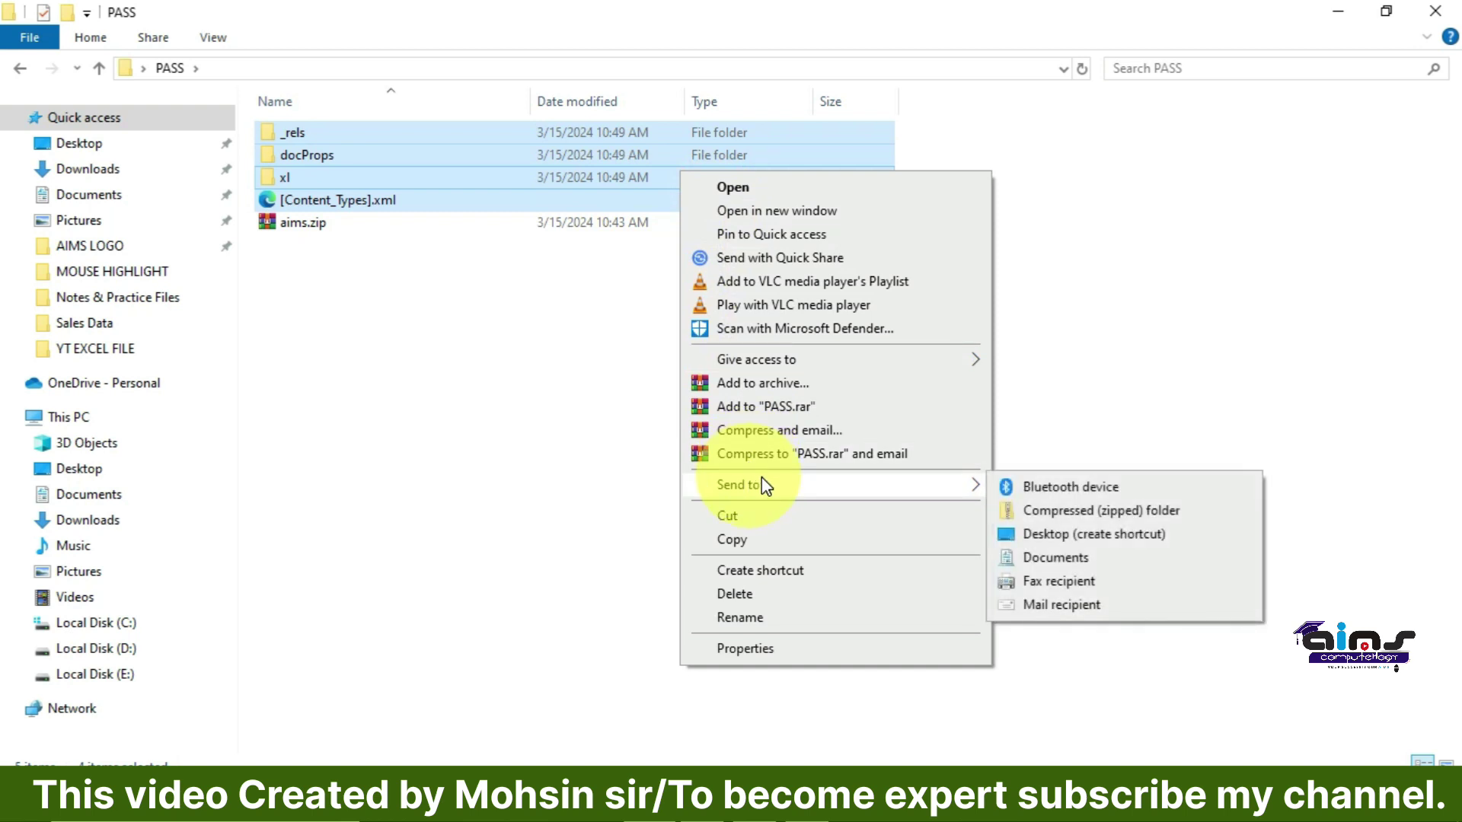
{"action": "mouse_move", "coordinate": [834, 484]}
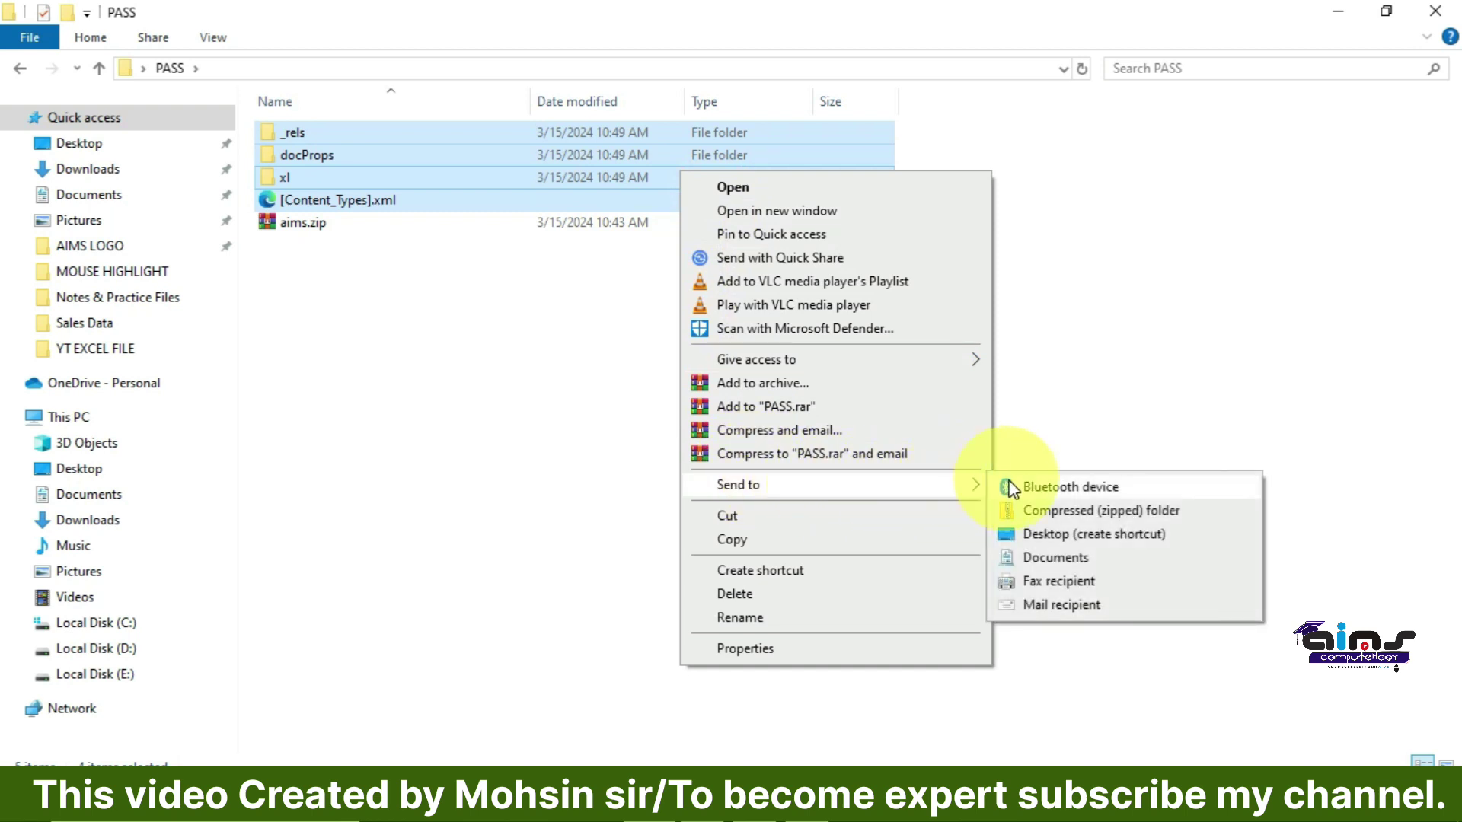
{"action": "left_click", "coordinate": [1037, 510]}
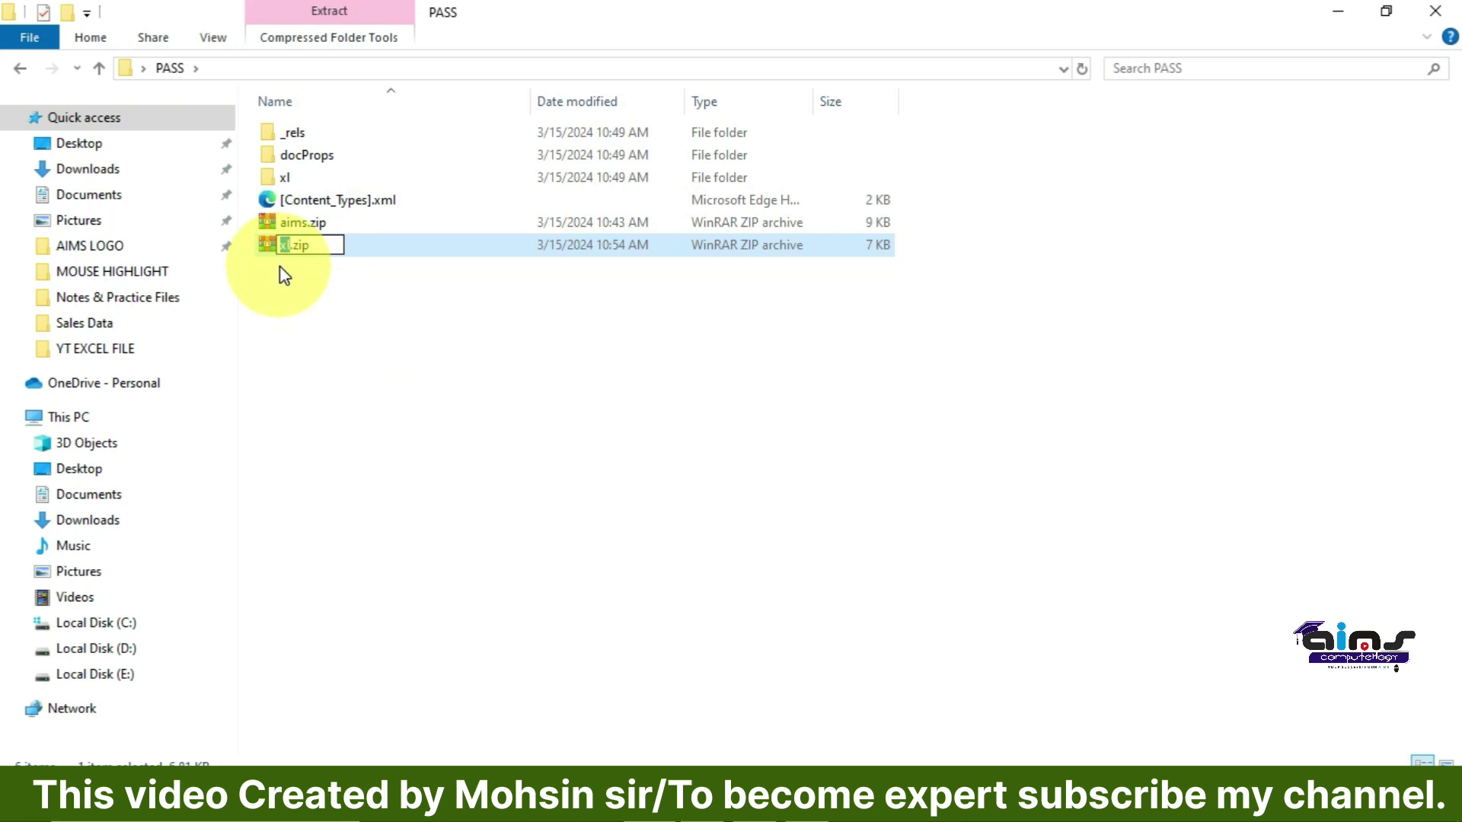
{"action": "key", "text": "Return"}
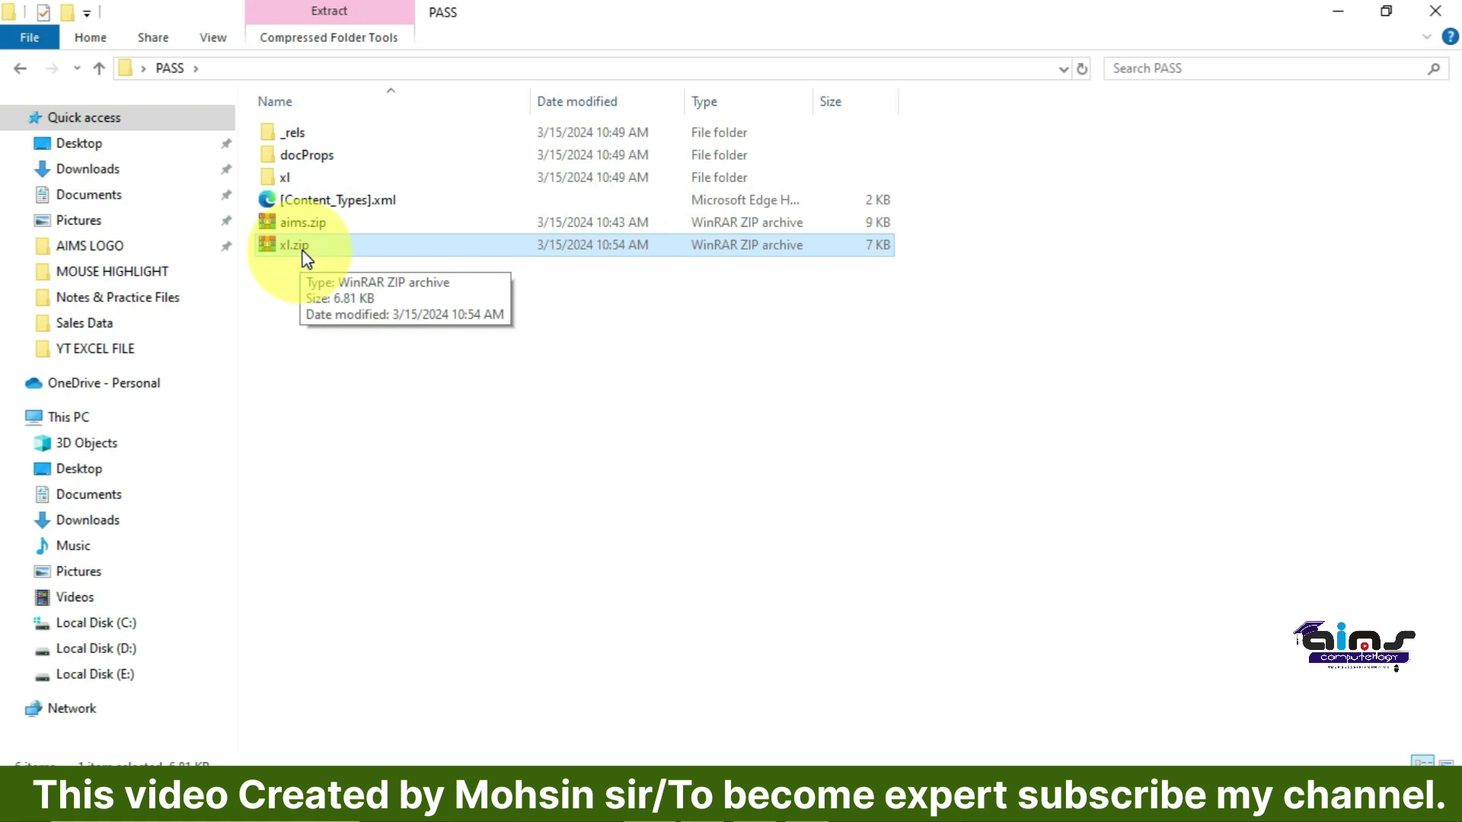
Step: Rename xl.zip to aims.xlsx and accept the file extension change warning
{"action": "right_click", "coordinate": [307, 253]}
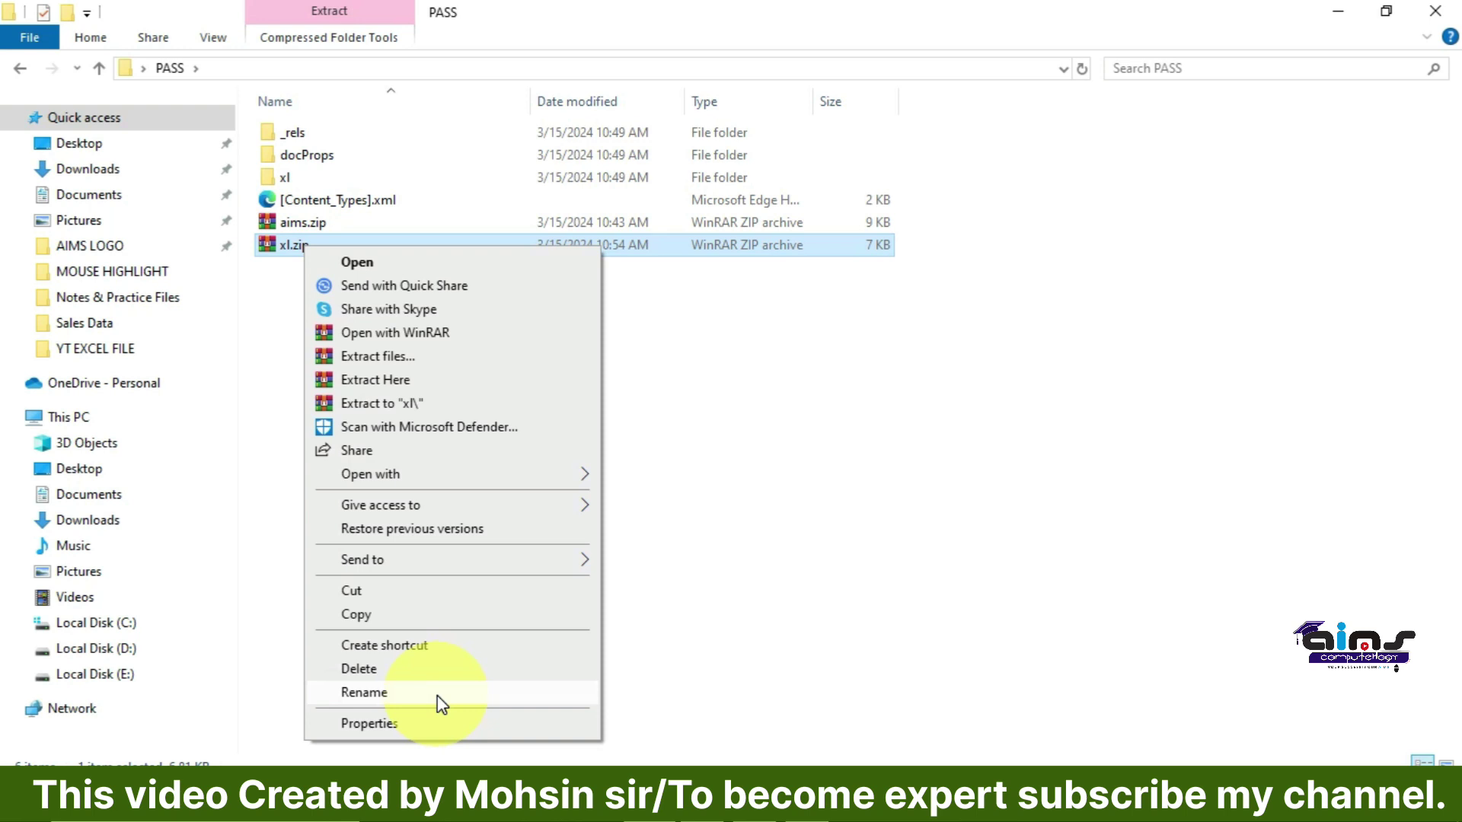
{"action": "left_click", "coordinate": [441, 694]}
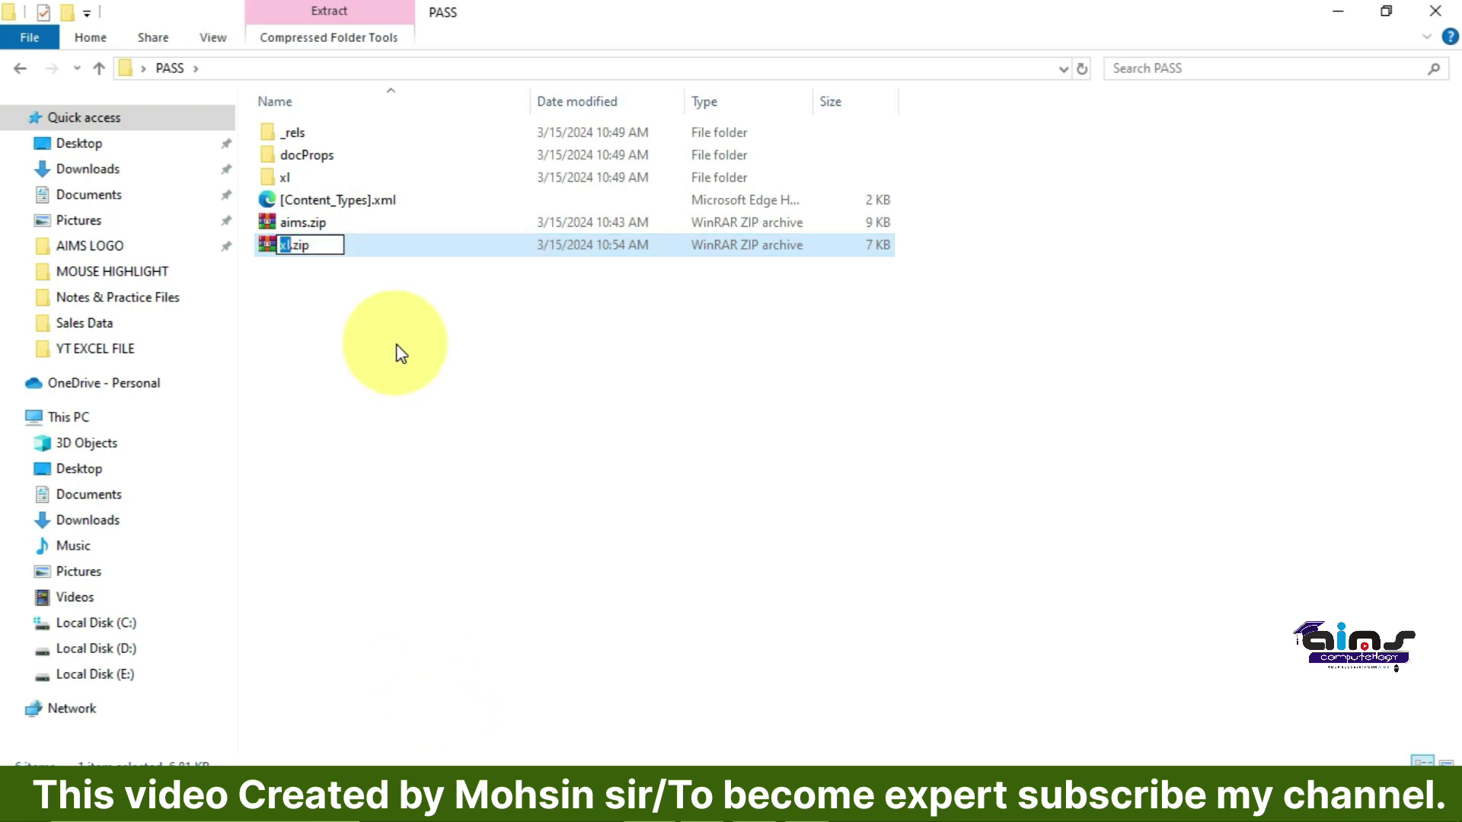
{"action": "type", "text": "ai"}
{"action": "type", "text": "ms"}
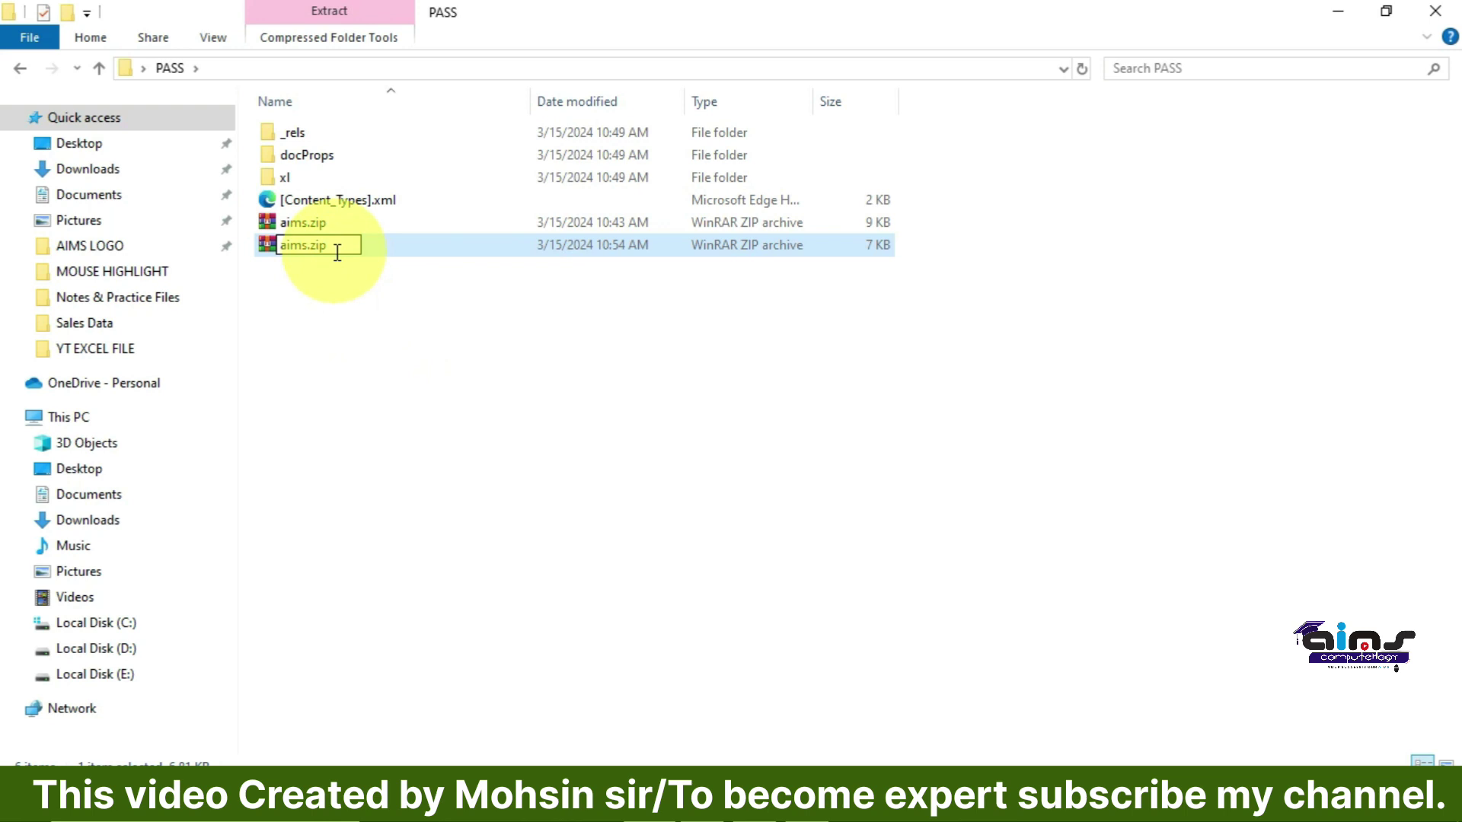
{"action": "key", "text": "BackSpace"}
{"action": "key", "text": "BackSpace"}
{"action": "key", "text": "BackSpace"}
{"action": "type", "text": "xl"}
{"action": "type", "text": "sx"}
{"action": "key", "text": "Return"}
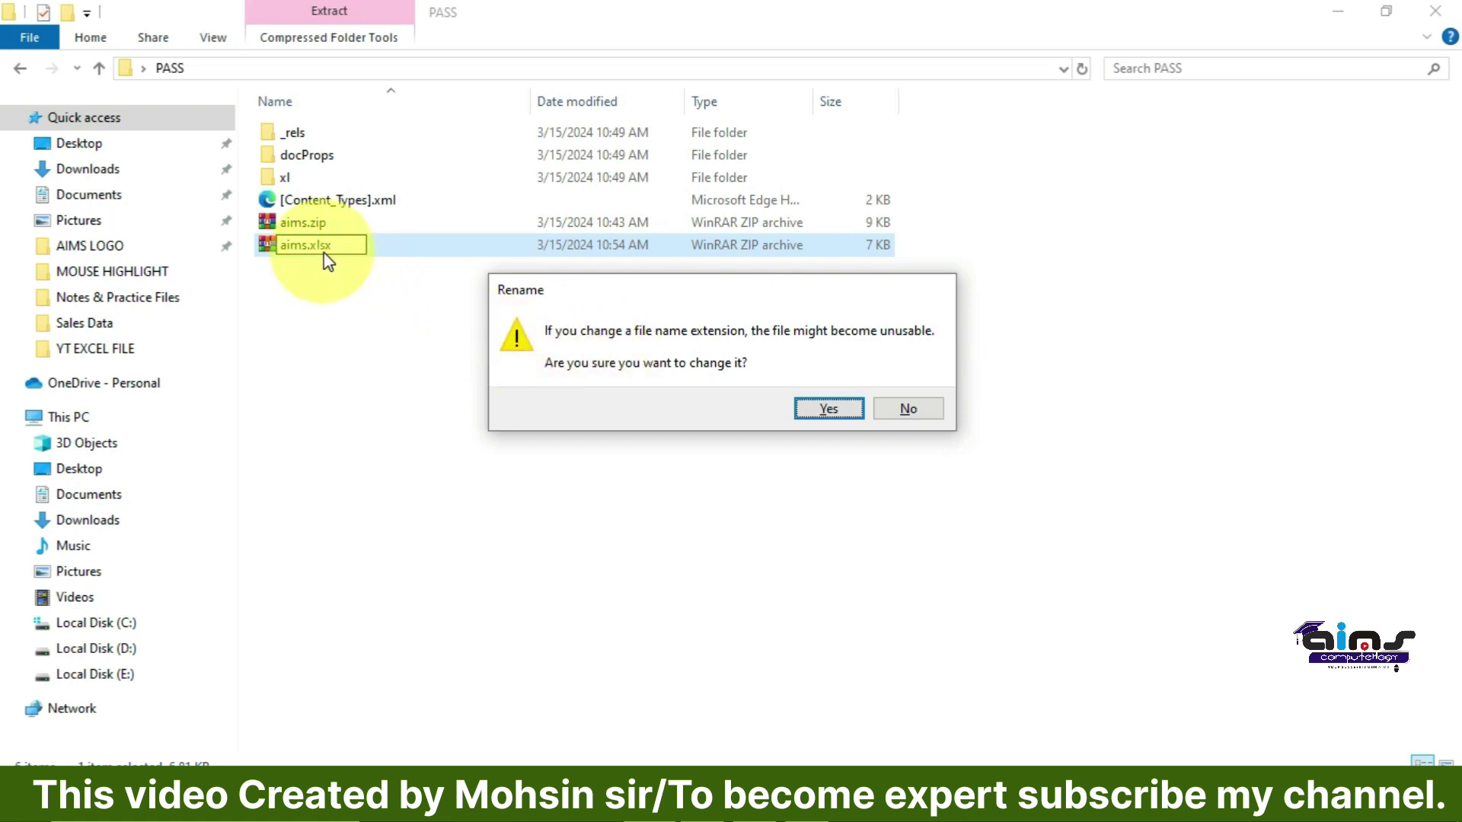
{"action": "left_click", "coordinate": [816, 409]}
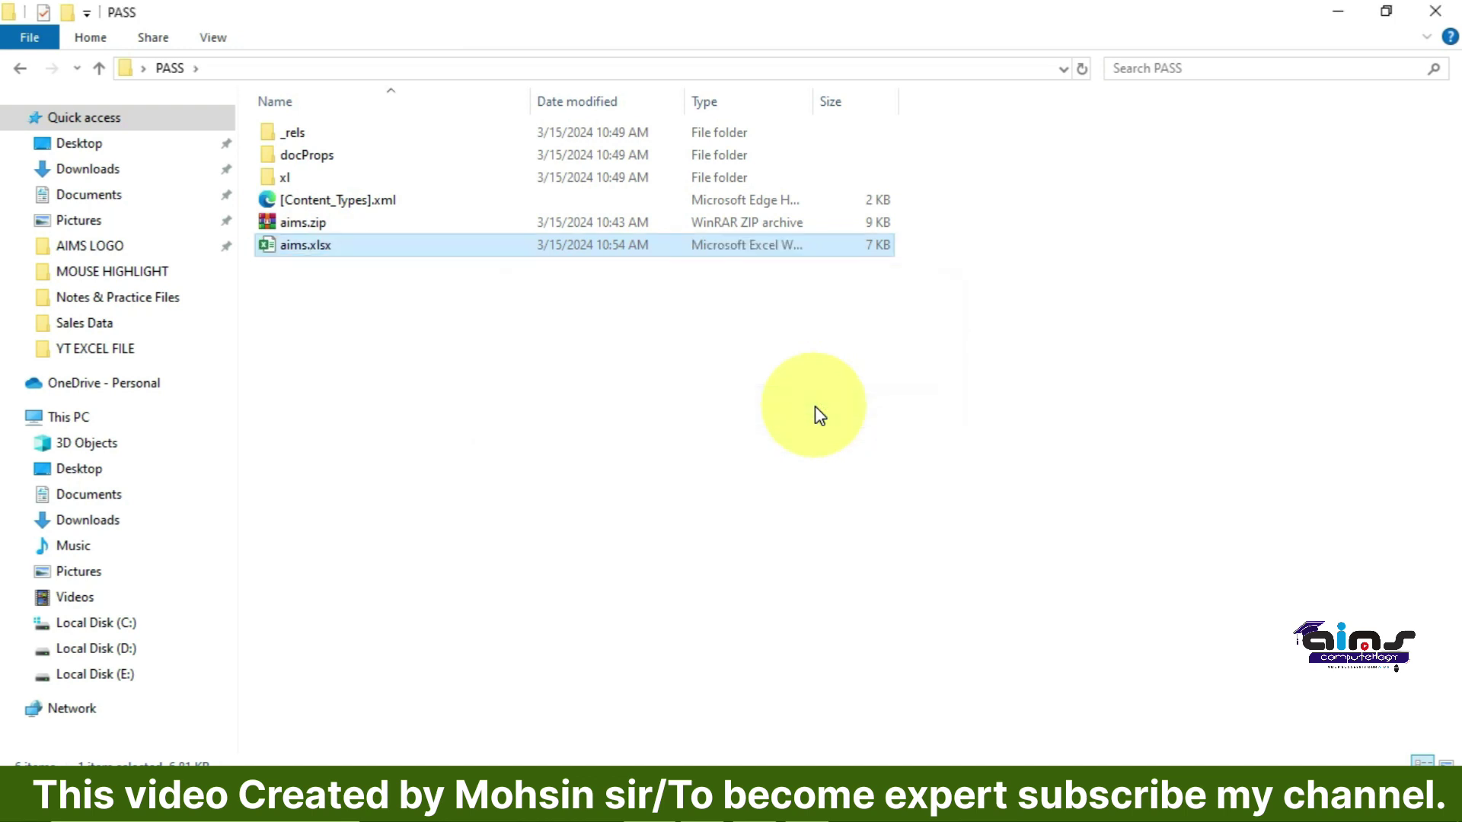
{"action": "left_click", "coordinate": [405, 328]}
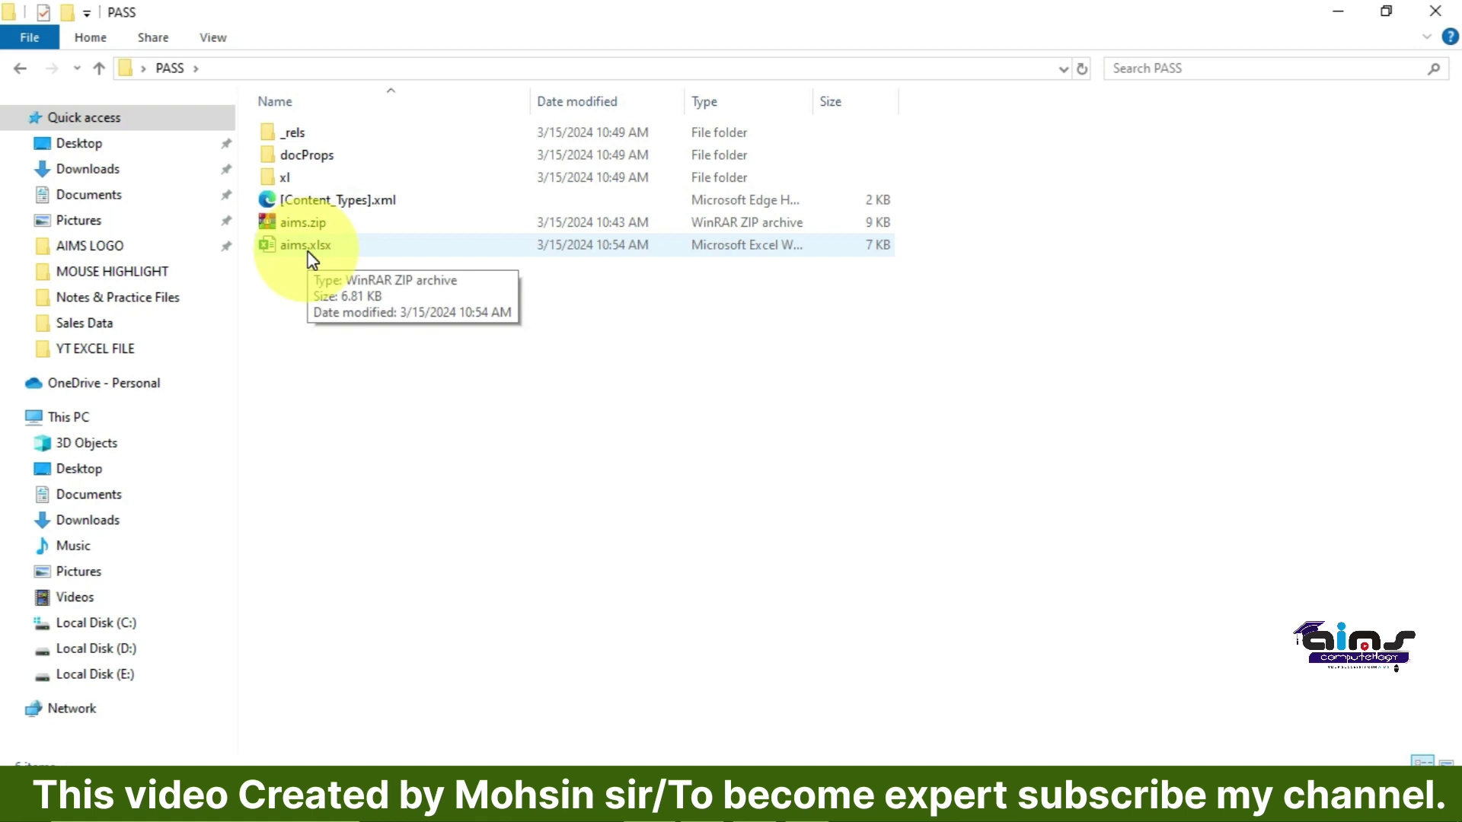
Step: Open aims.xlsx in Excel, maximize the window, and select the names in A1:A15
{"action": "double_click", "coordinate": [311, 253]}
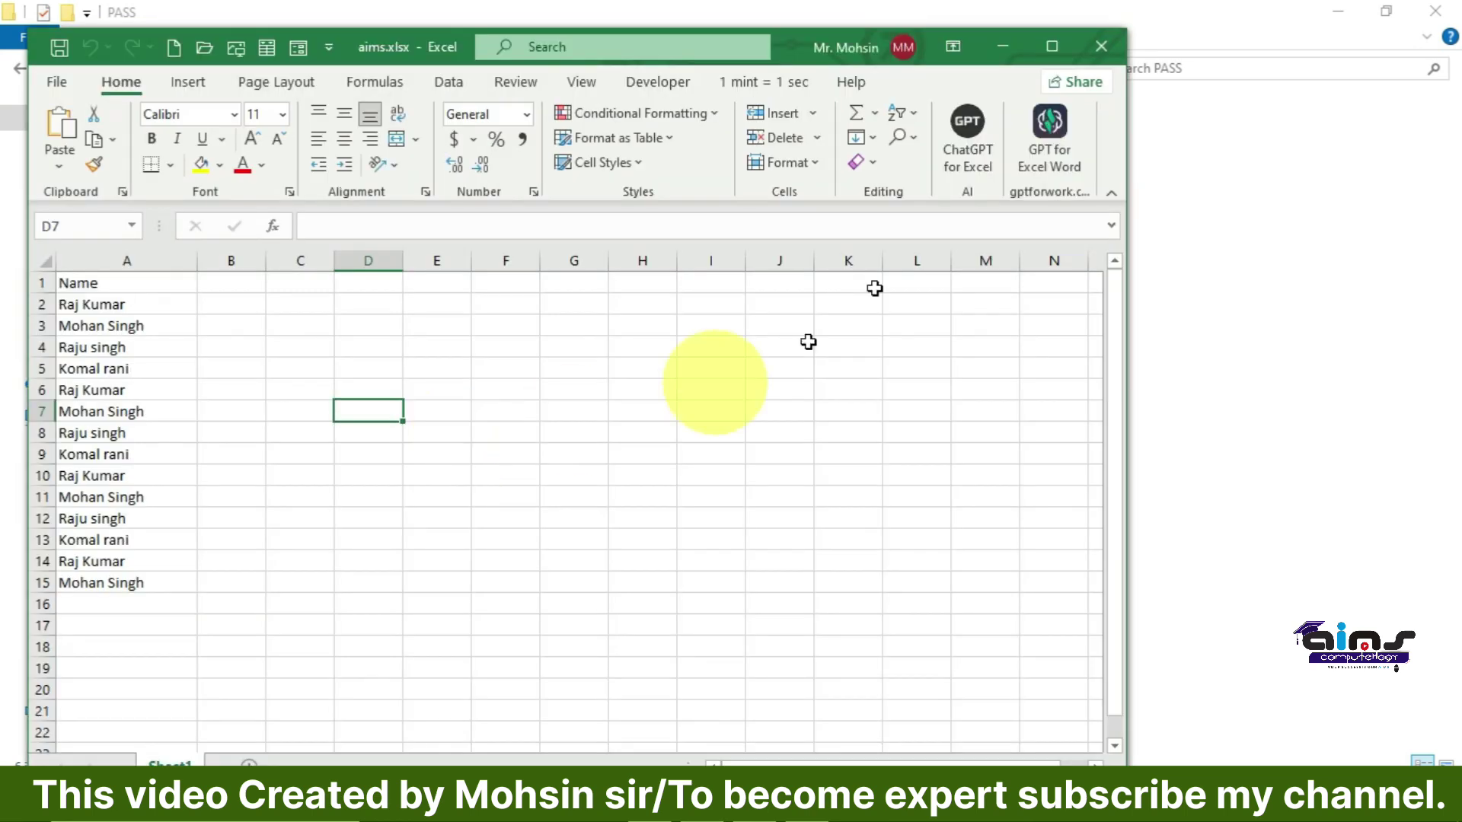
{"action": "left_click", "coordinate": [1052, 47]}
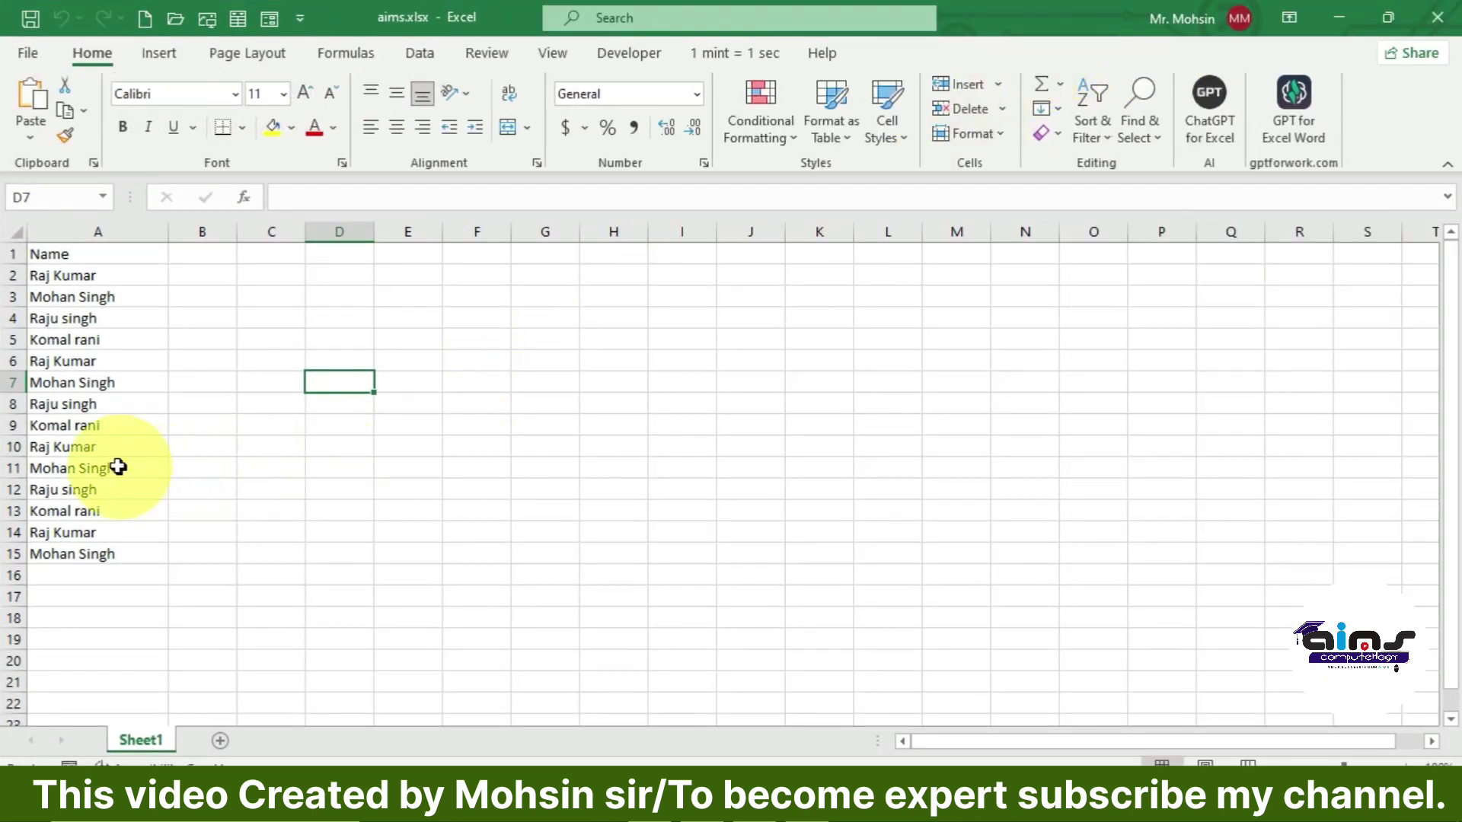
{"action": "left_click", "coordinate": [76, 358]}
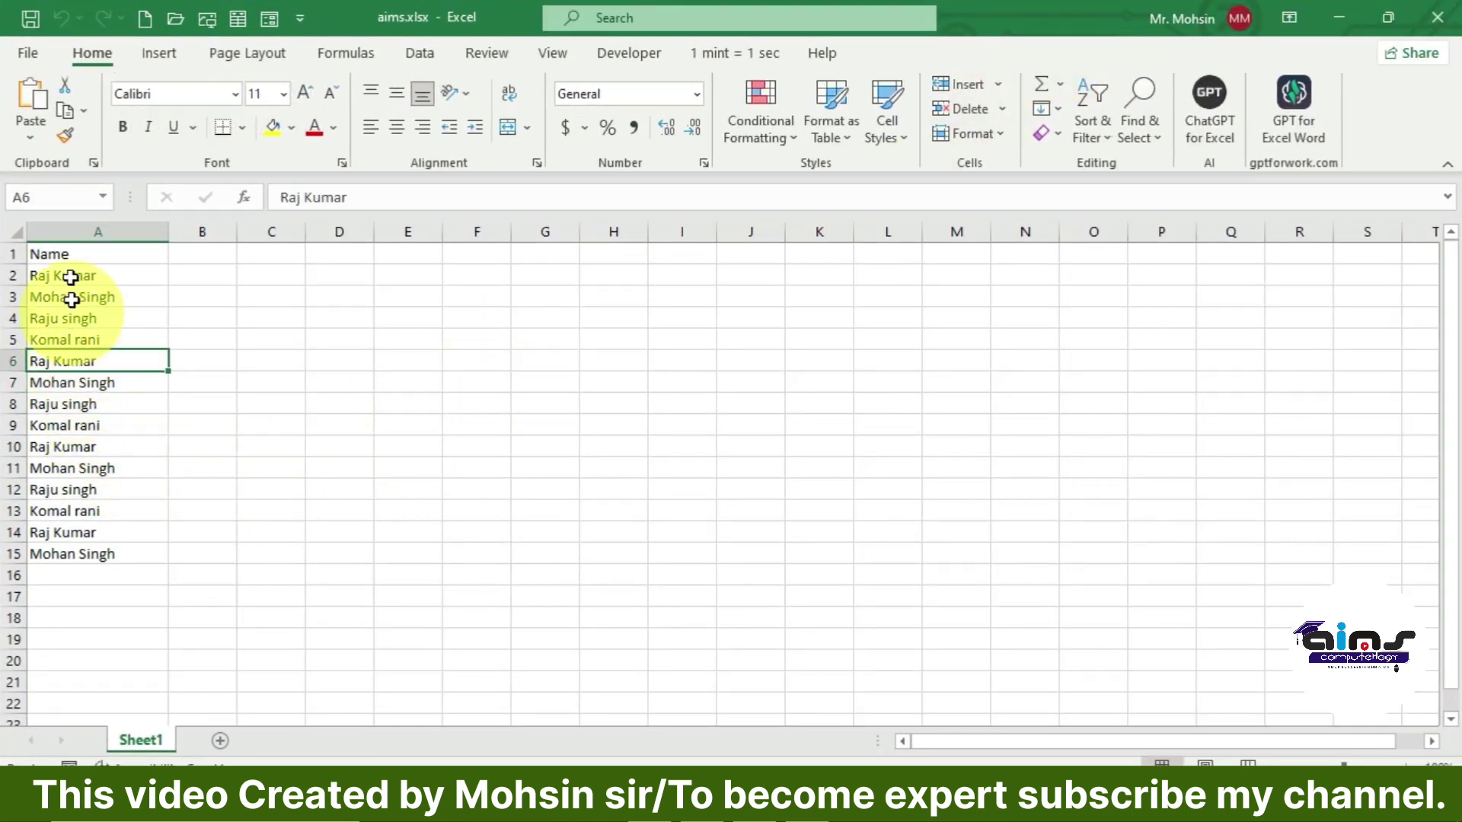
{"action": "left_click_drag", "start_coordinate": [65, 254], "coordinate": [74, 544]}
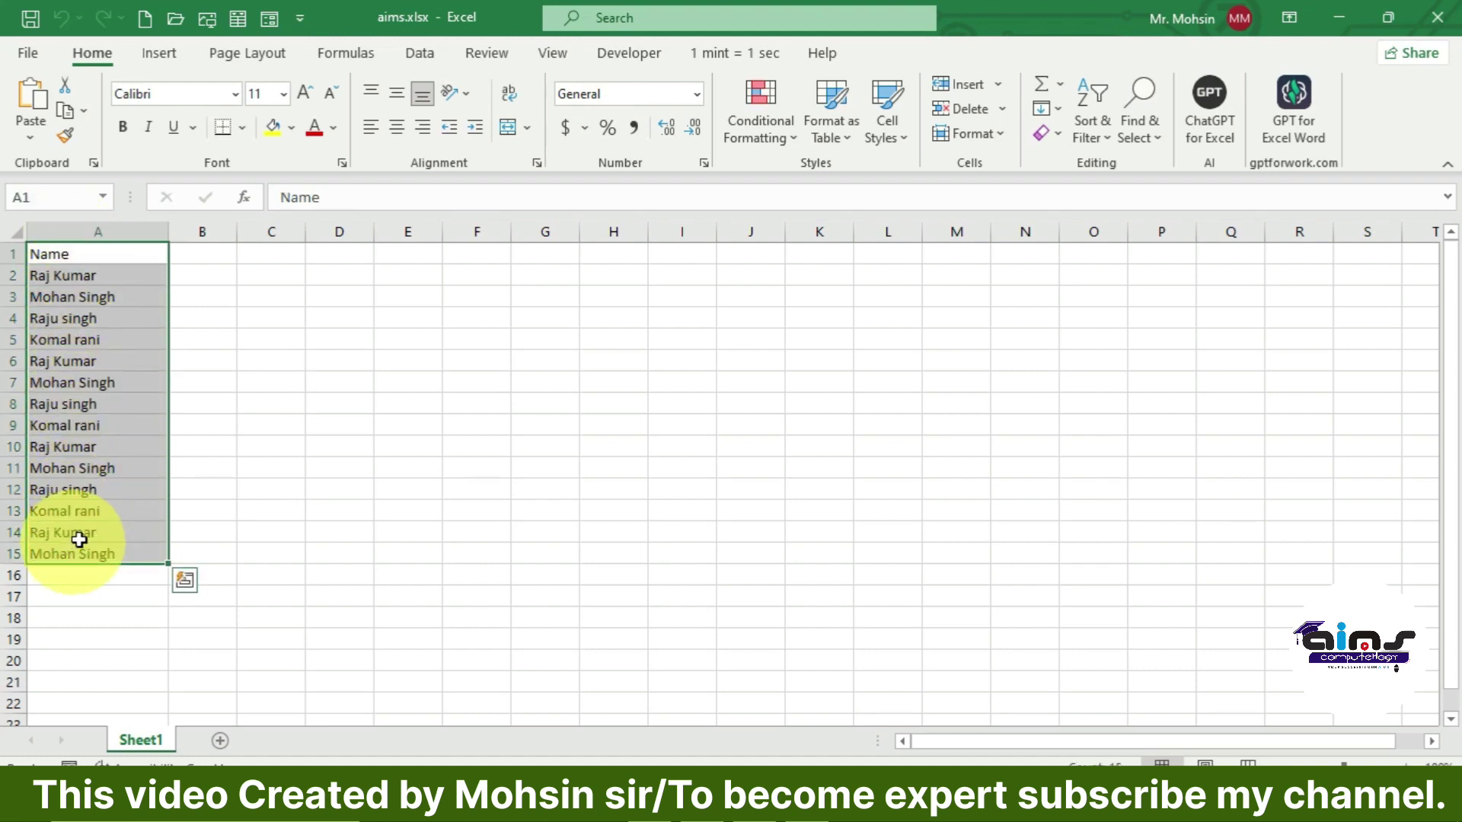
Step: Clear cell A8 and type a new person's name into it
{"action": "left_click", "coordinate": [125, 423]}
{"action": "left_click", "coordinate": [87, 397]}
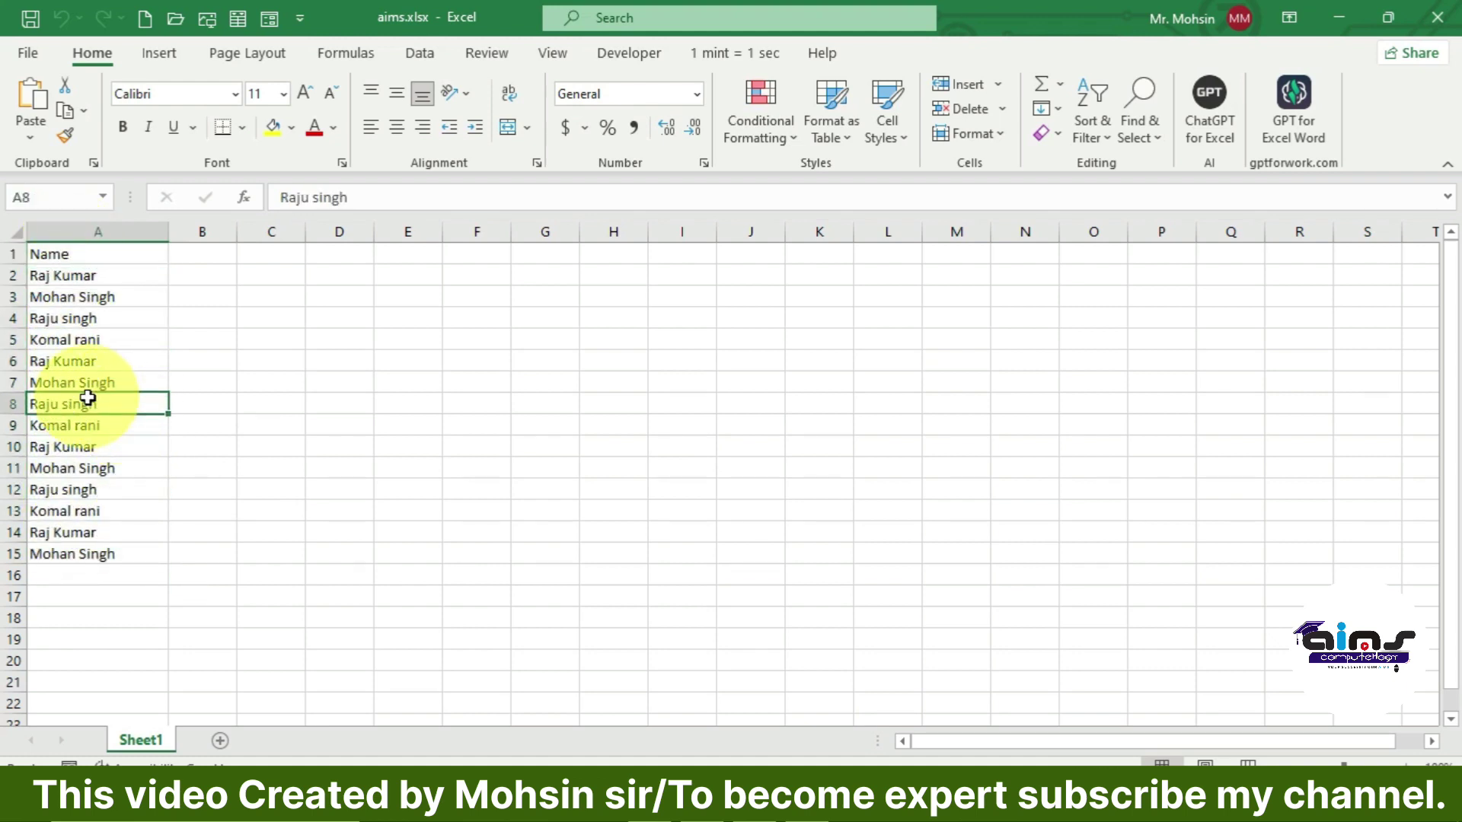
{"action": "key", "text": "Delete"}
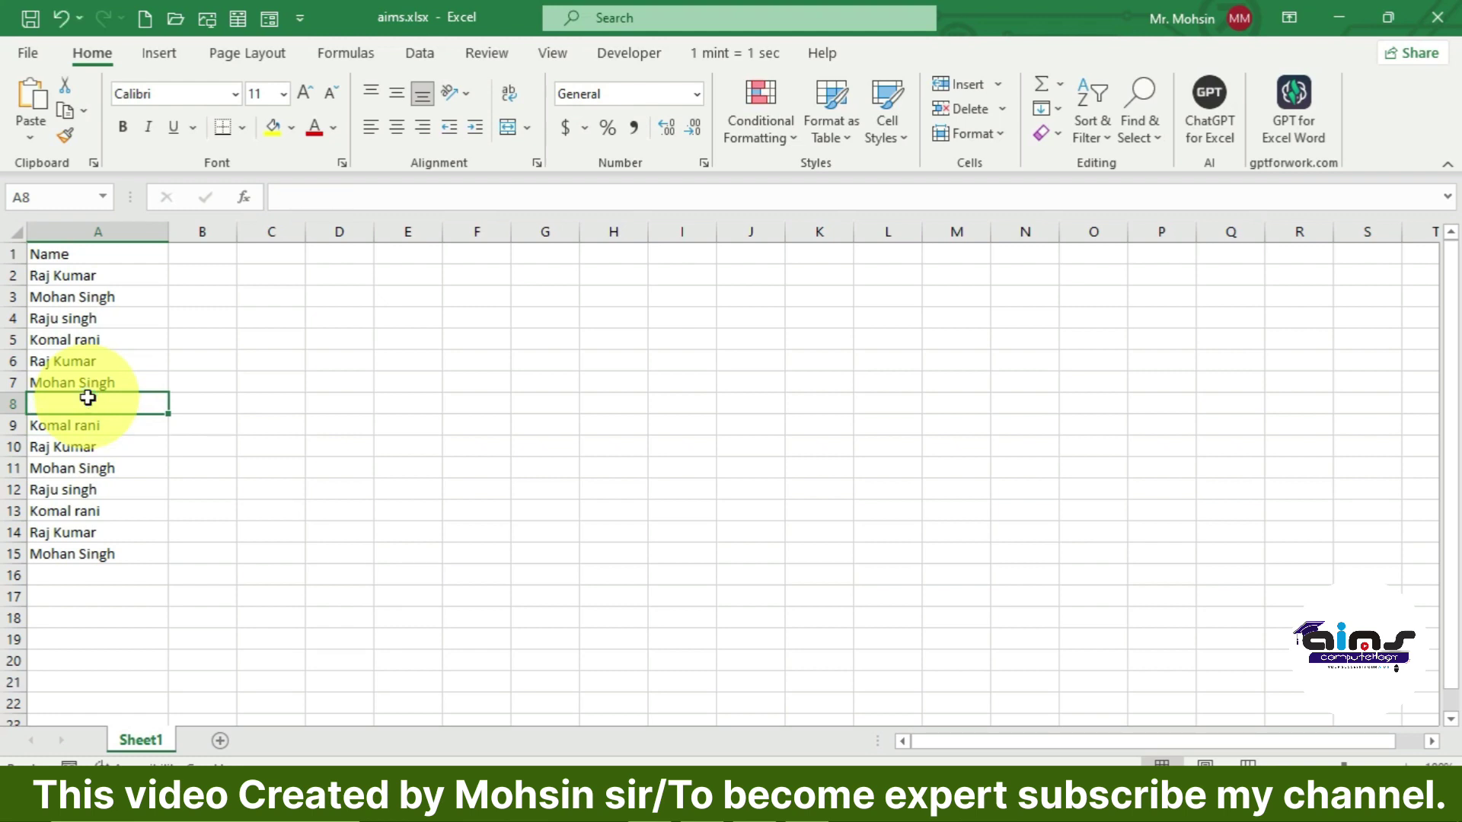
{"action": "double_click", "coordinate": [87, 397]}
{"action": "type", "text": "Raj"}
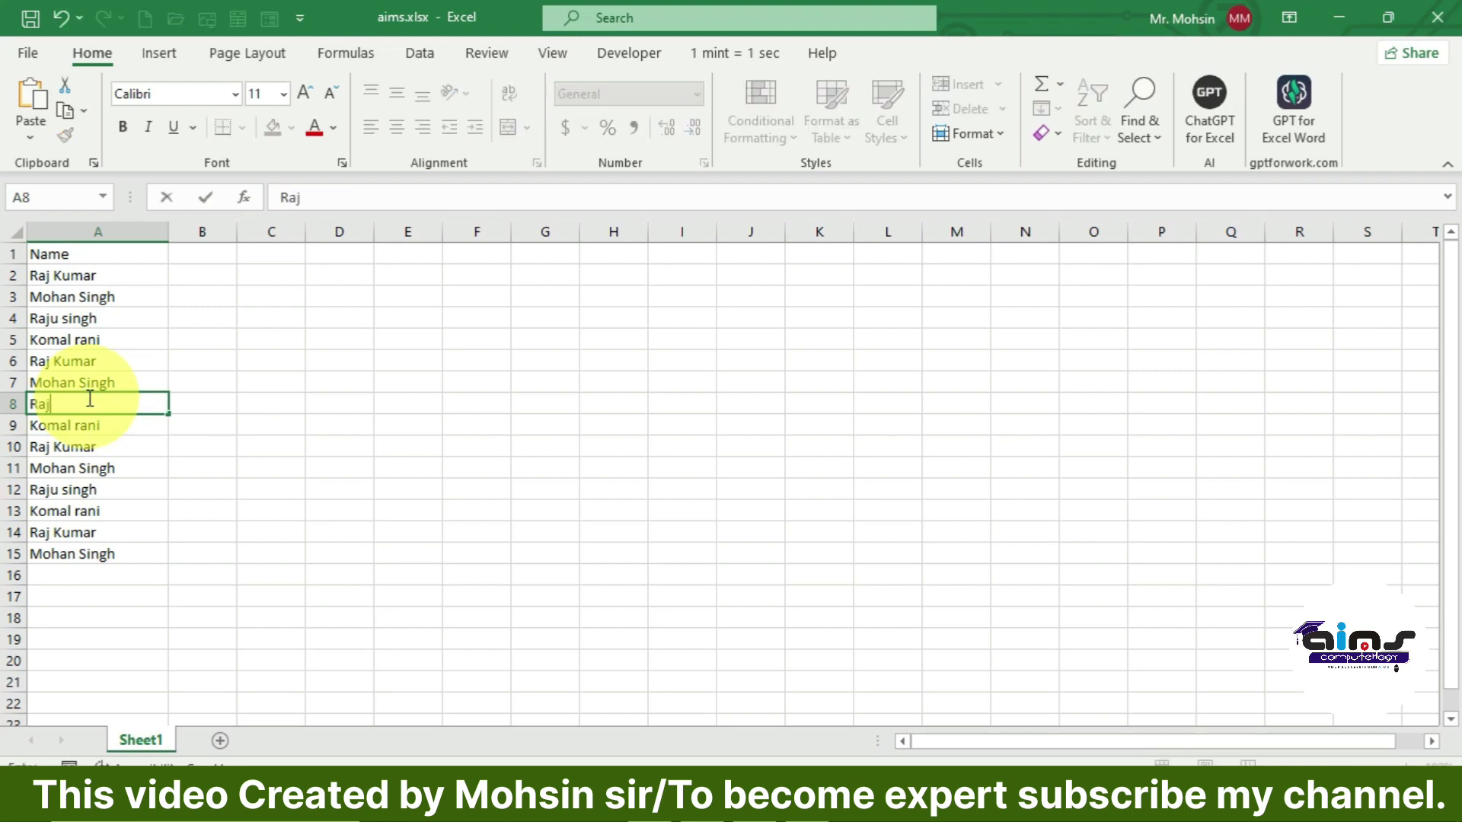
{"action": "type", "text": "a kuma"}
{"action": "type", "text": "r"}
{"action": "key", "text": "Return"}
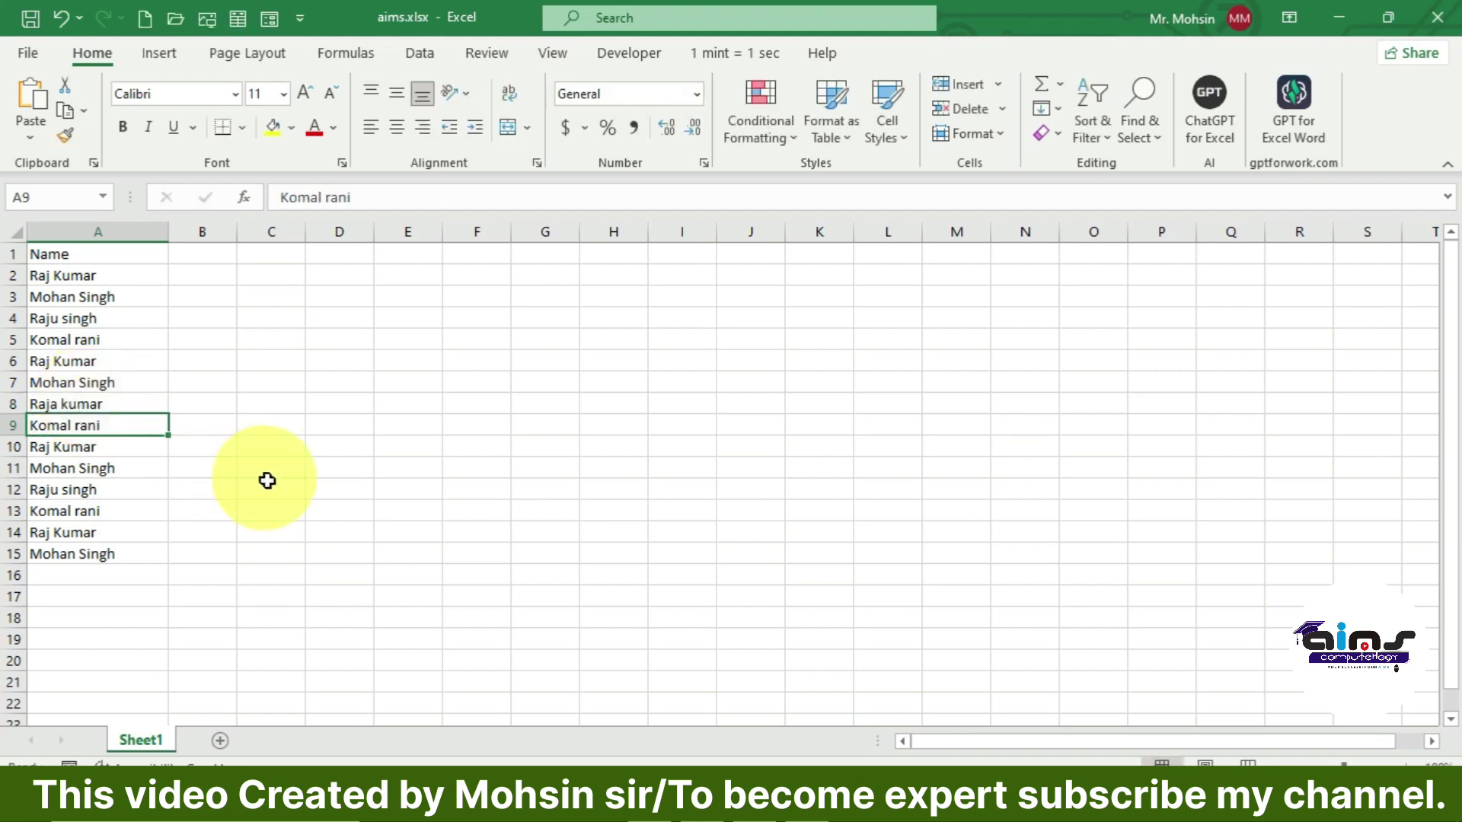
{"action": "left_click", "coordinate": [267, 482]}
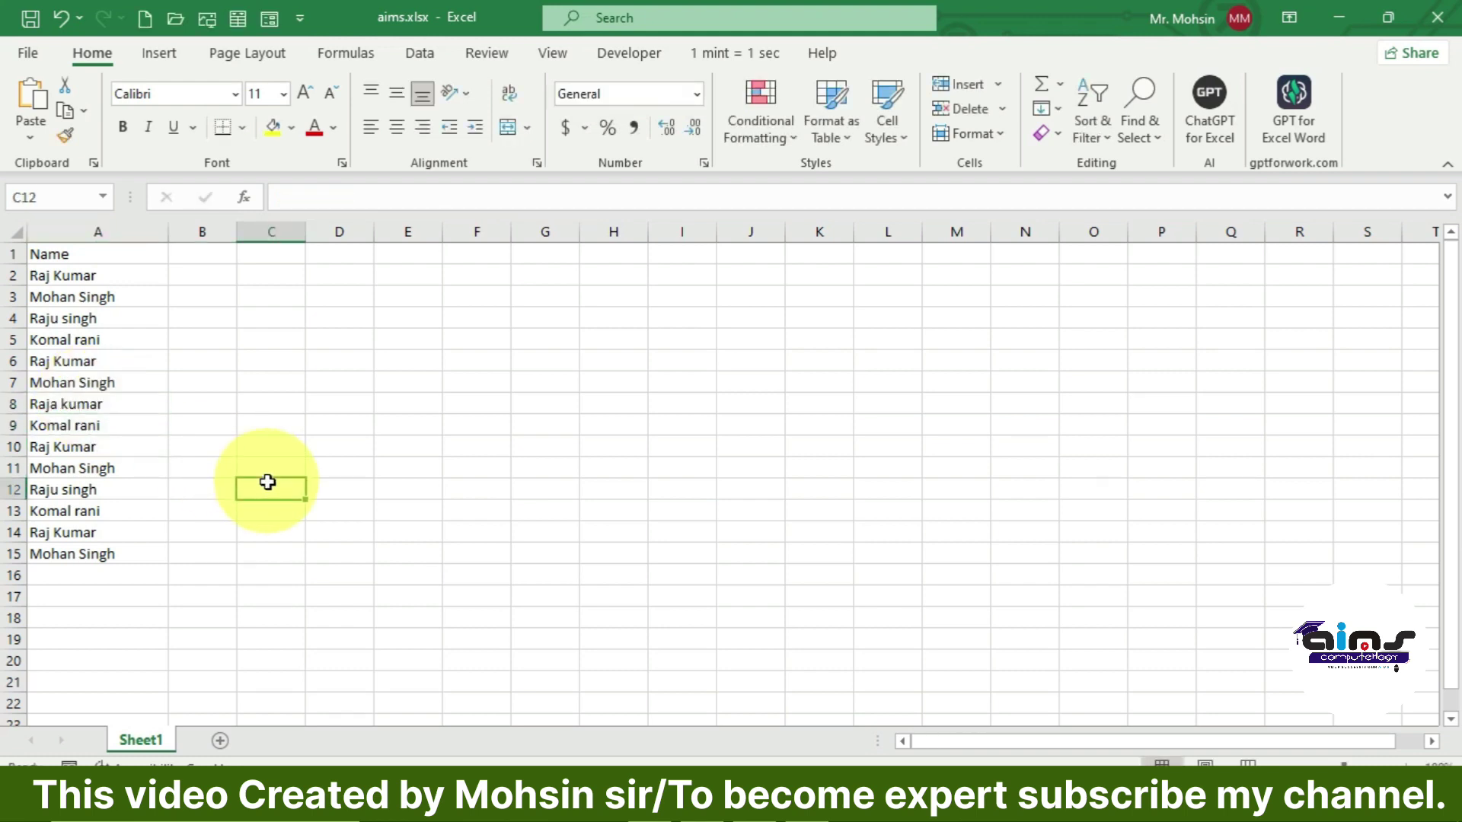